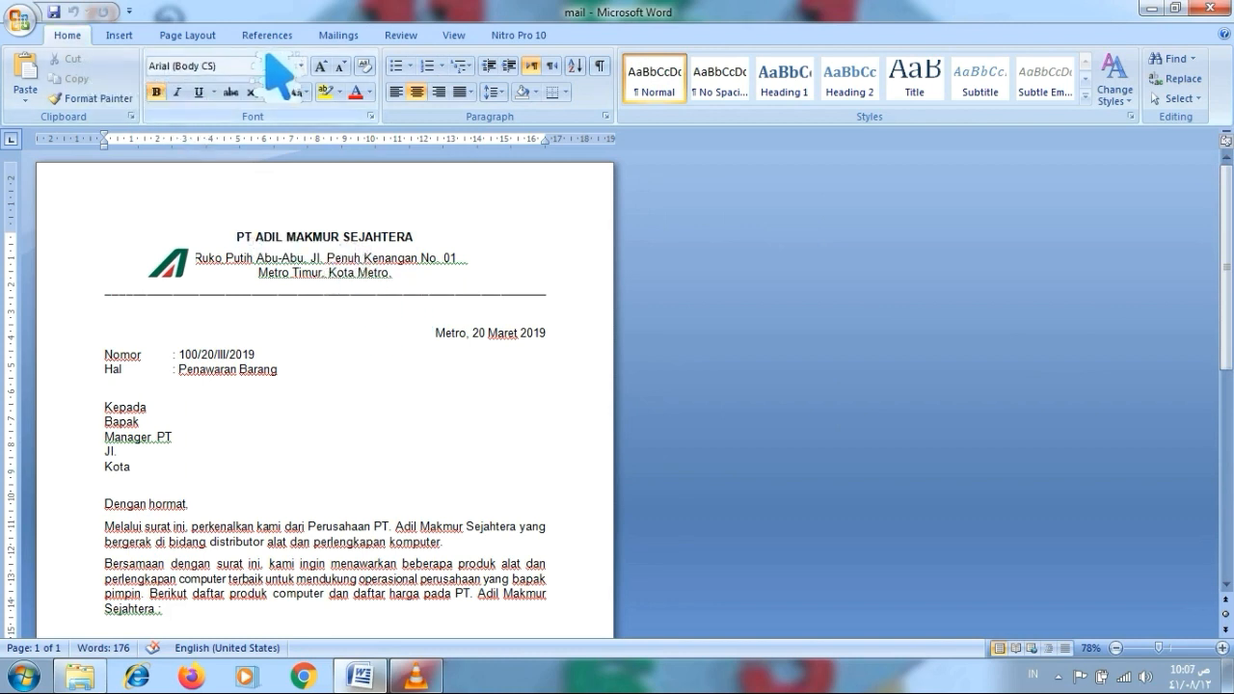
Start the step-by-step Mail Merge wizard for the current letter.
click(353, 39)
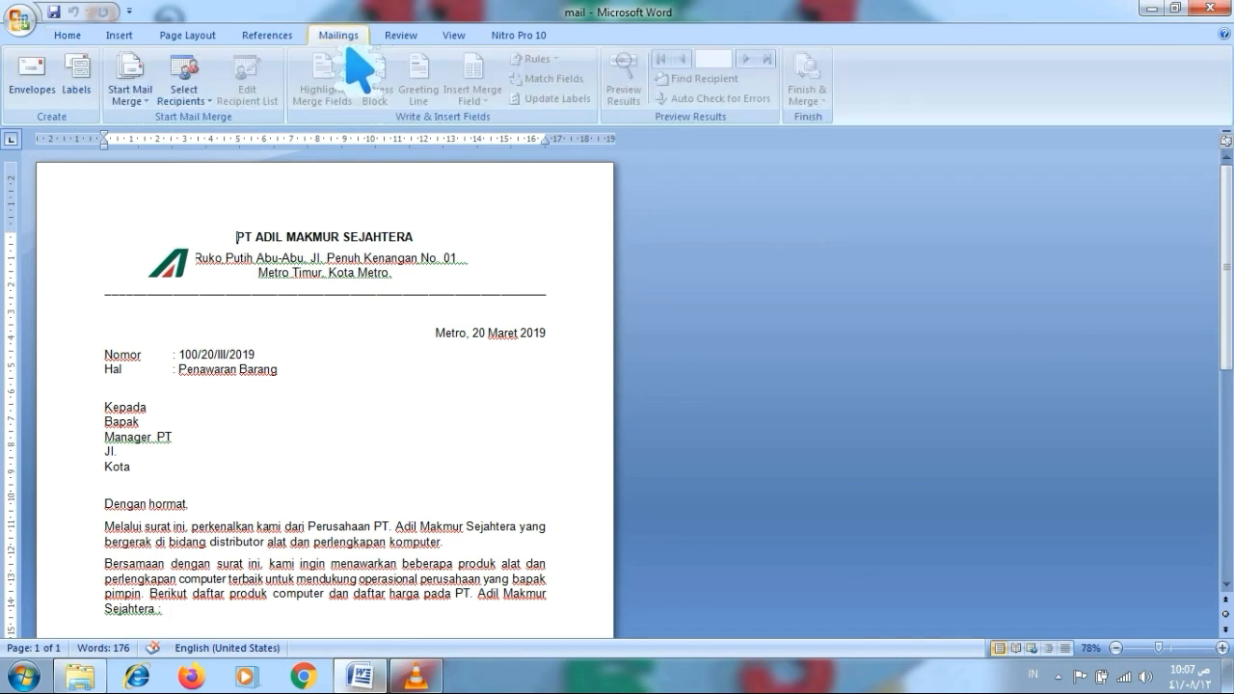
click(150, 101)
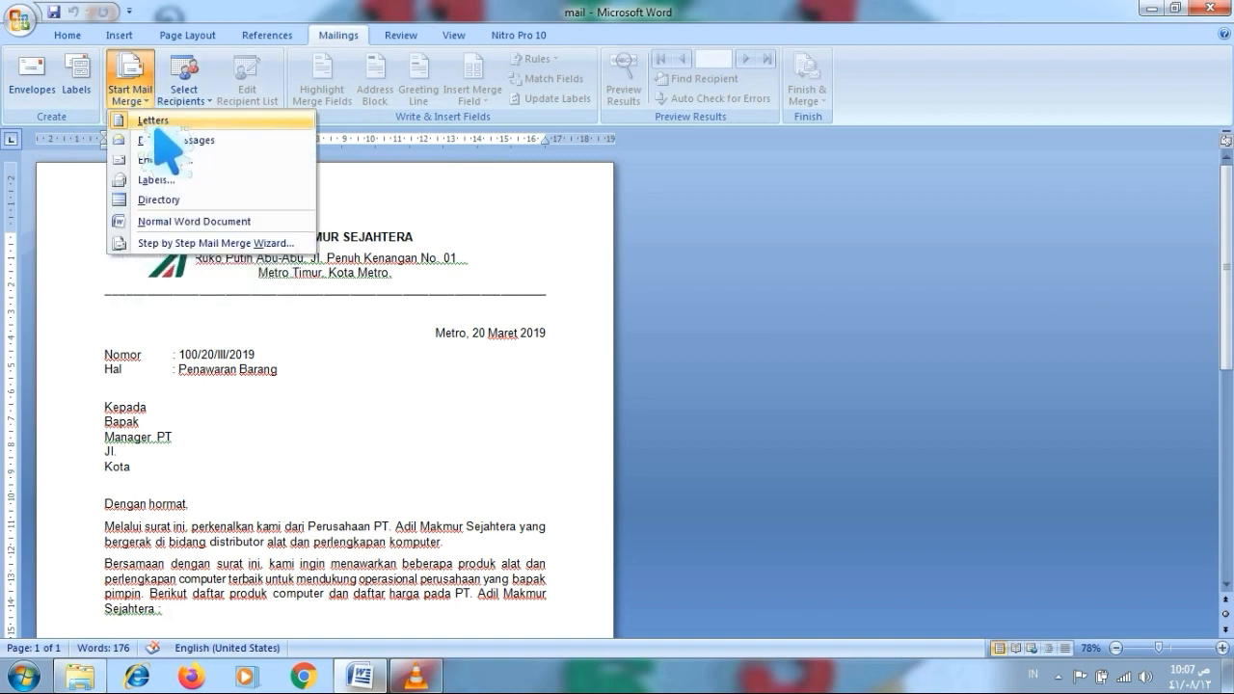
click(193, 245)
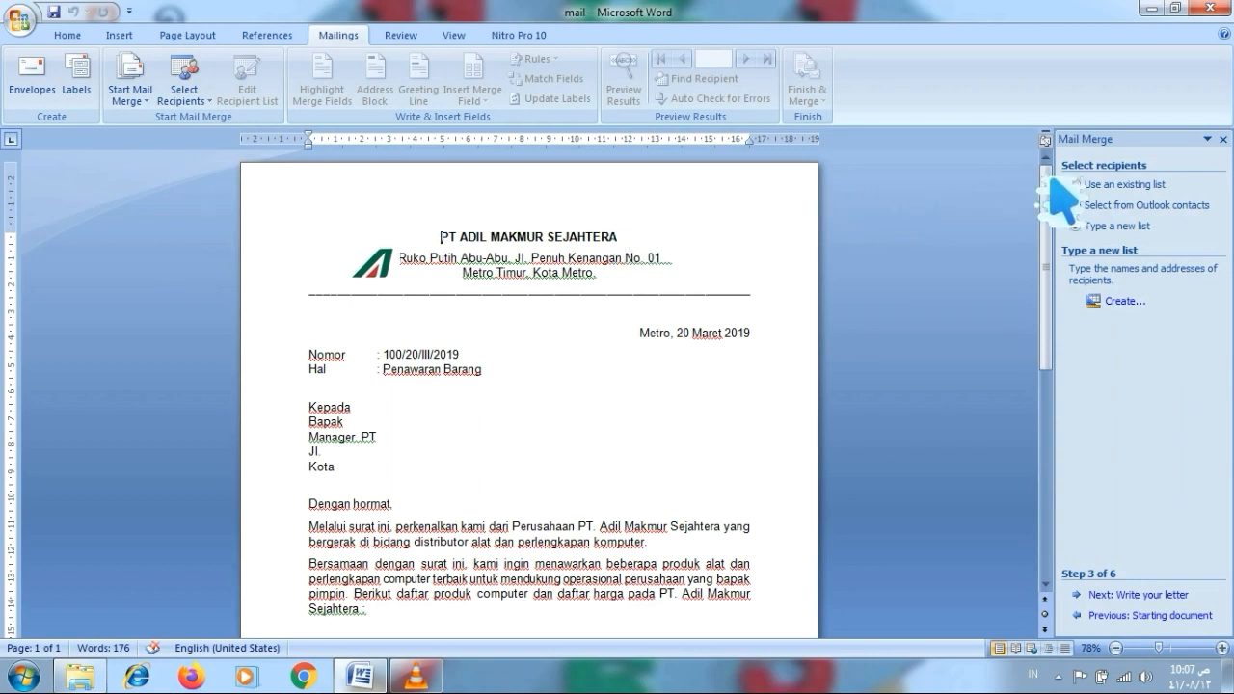
Review the wizard's document type and starting document pages, keeping Letters and the current document, and return to recipient selection.
click(1099, 185)
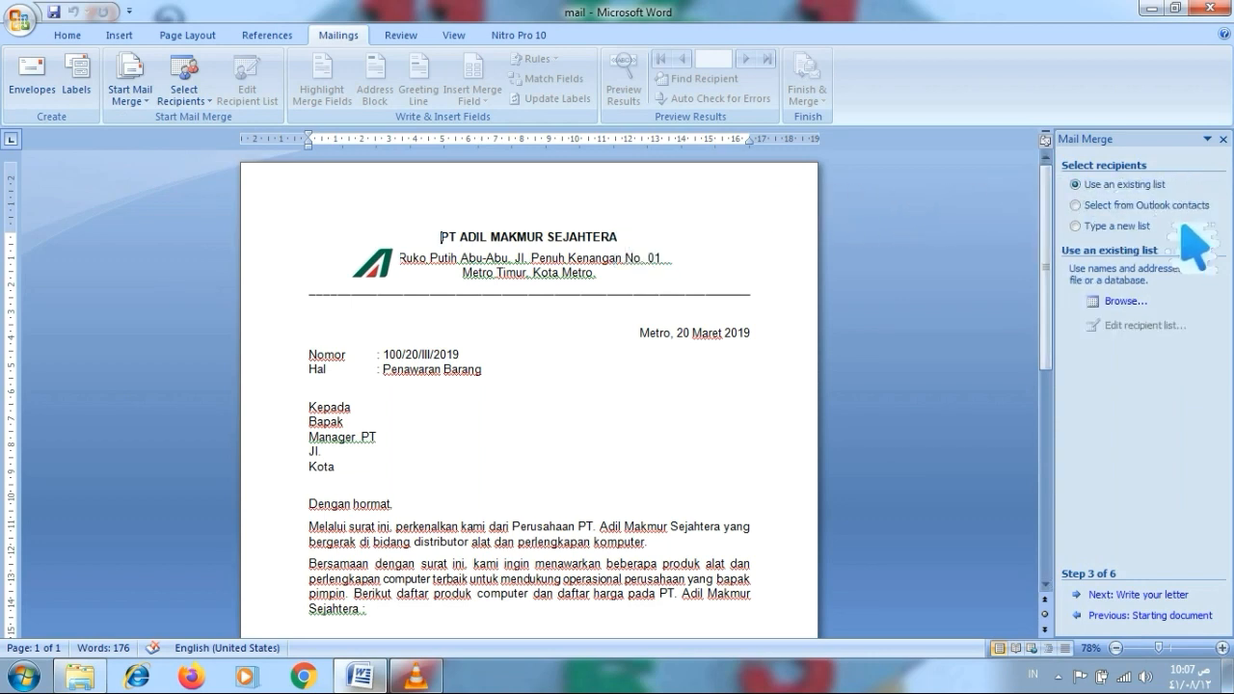
click(1109, 619)
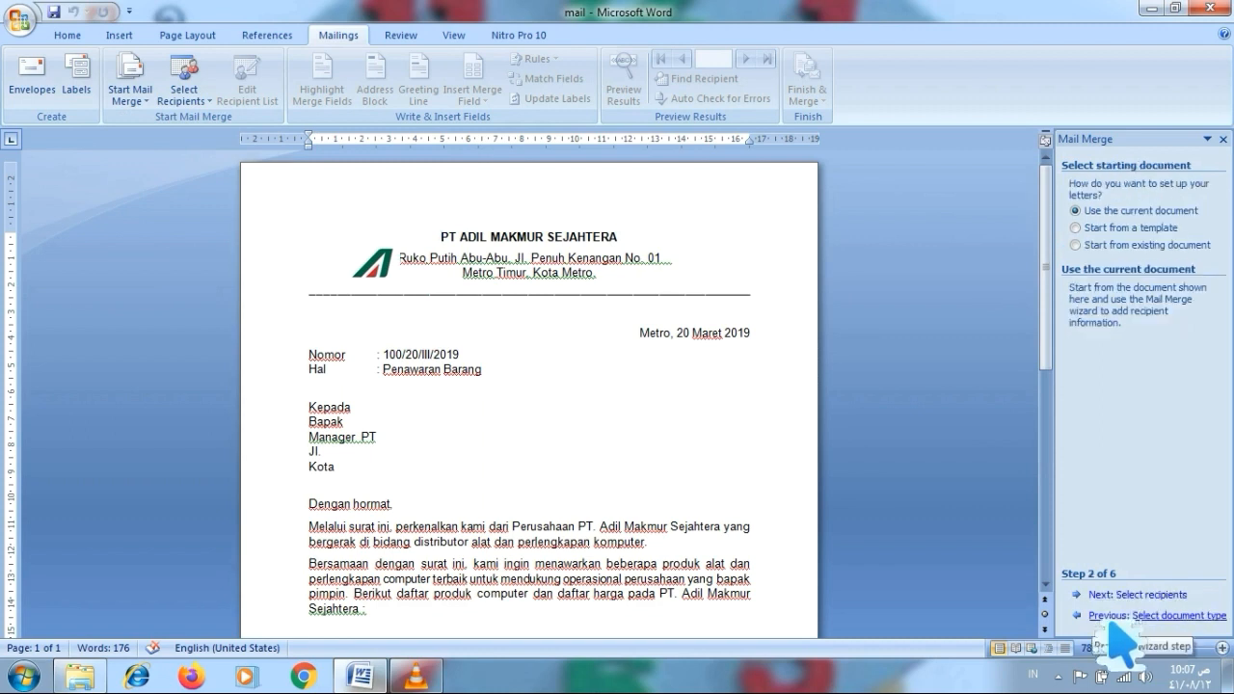
click(1111, 619)
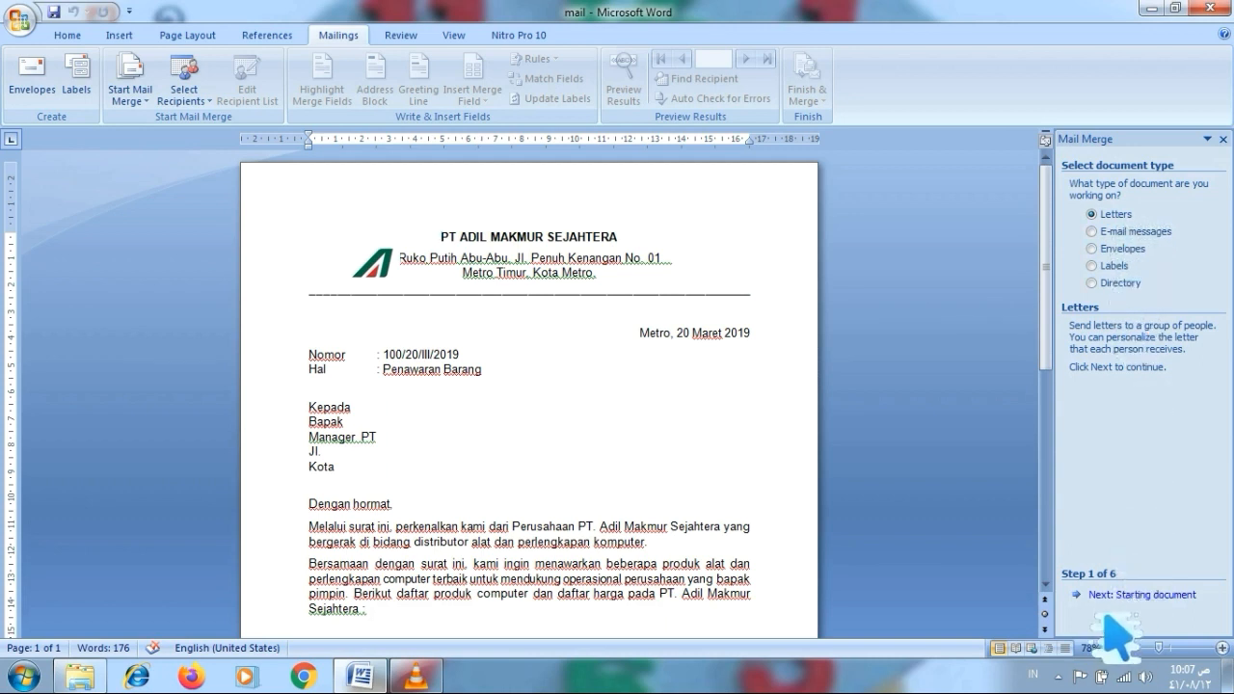
click(1133, 596)
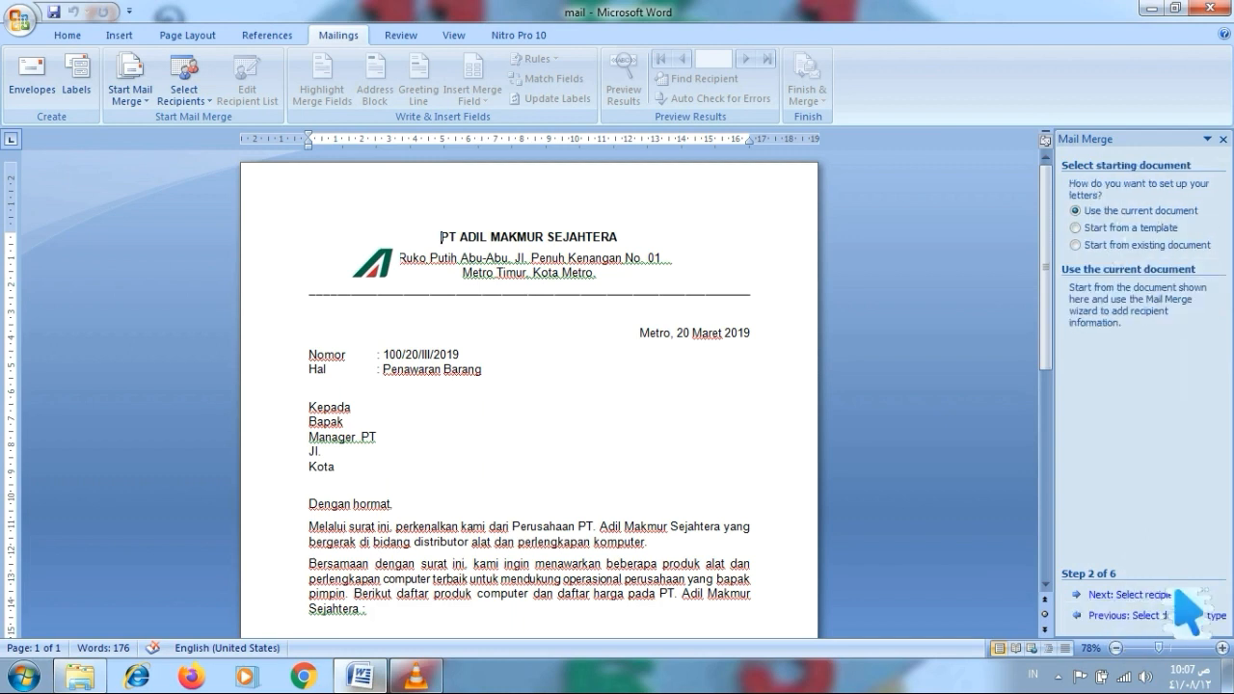
click(1130, 596)
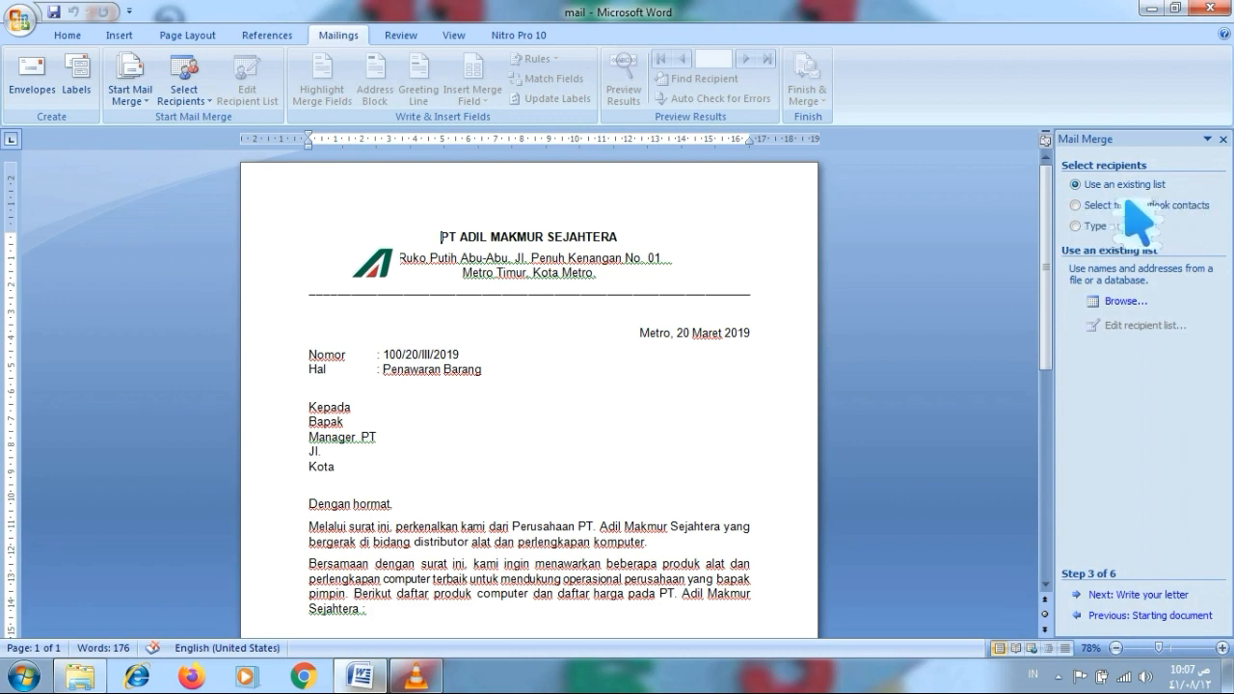
Choose to type a new recipient list instead of using an existing one, and open the new address list for entry.
click(1123, 304)
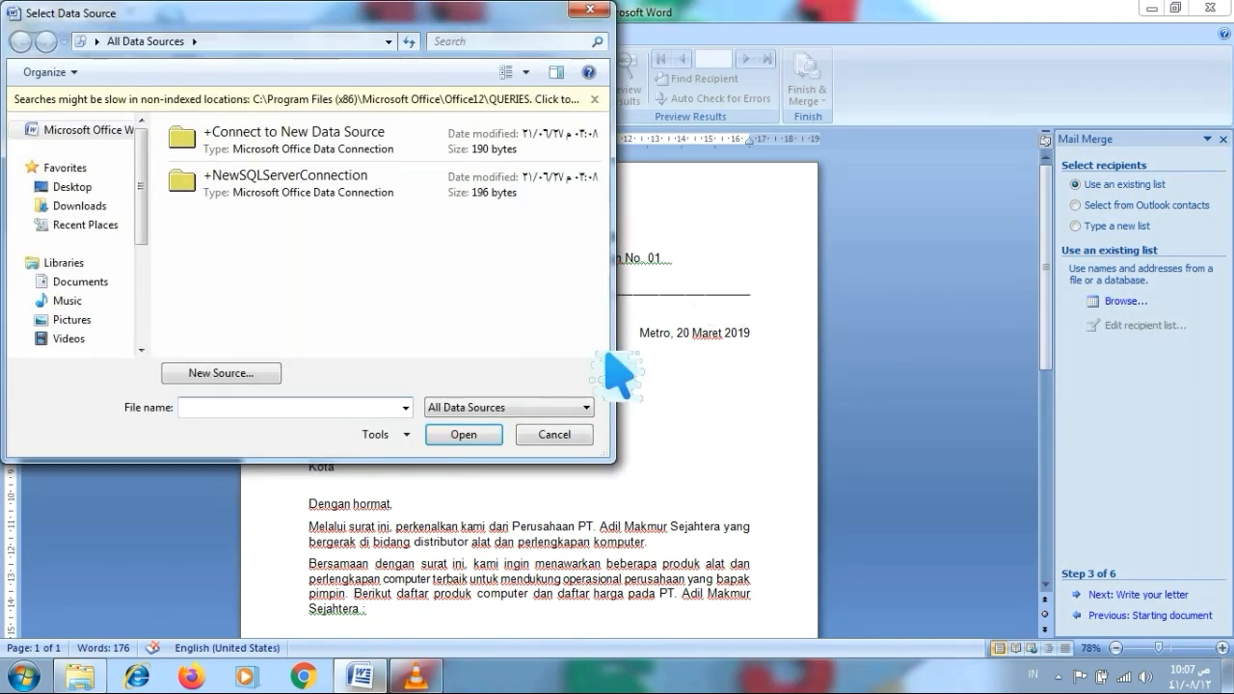
click(555, 435)
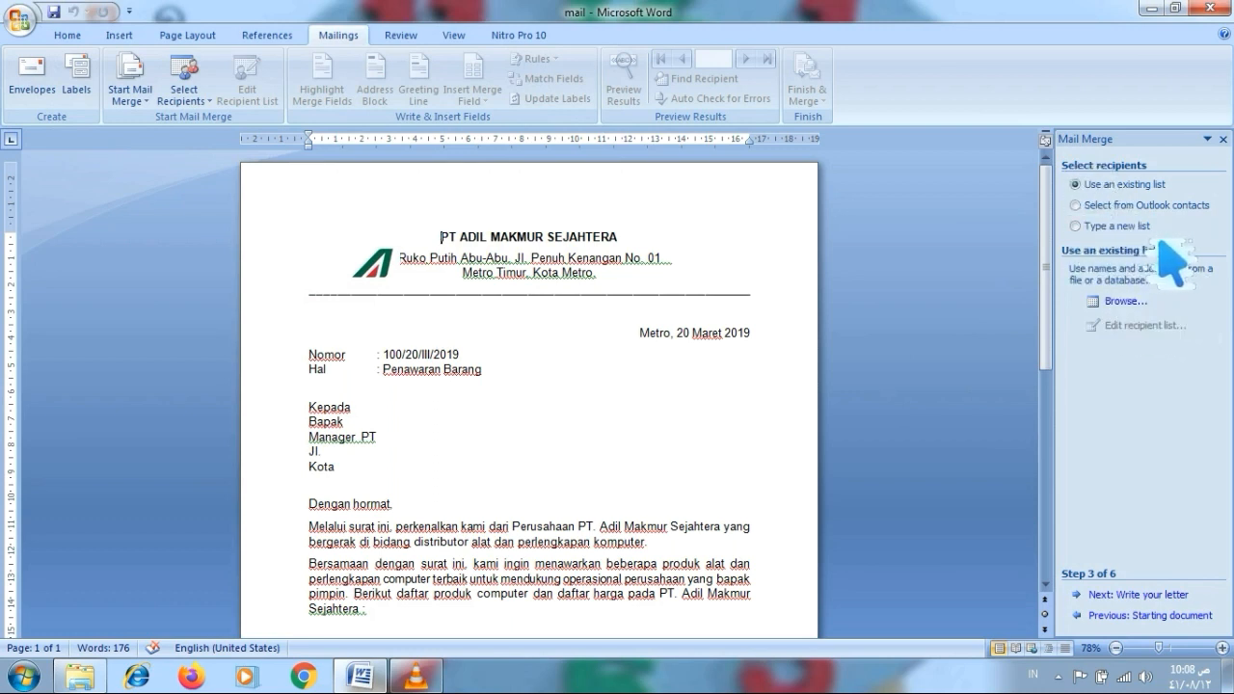
click(1094, 228)
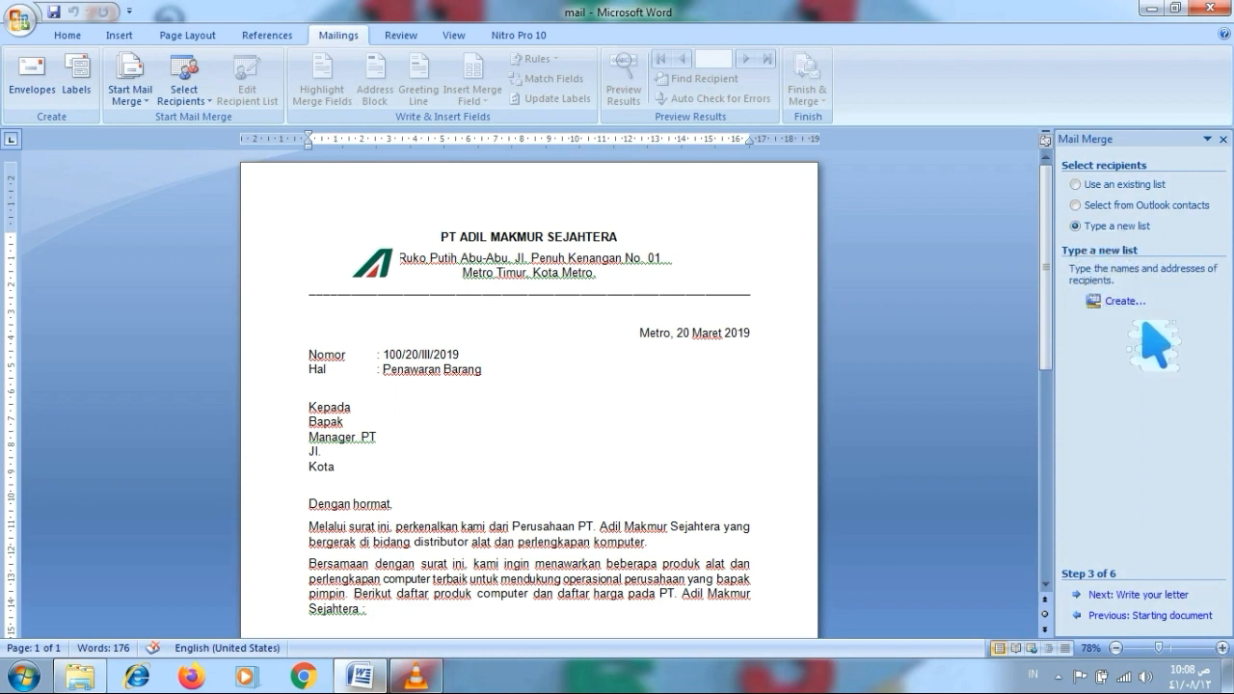
click(1128, 304)
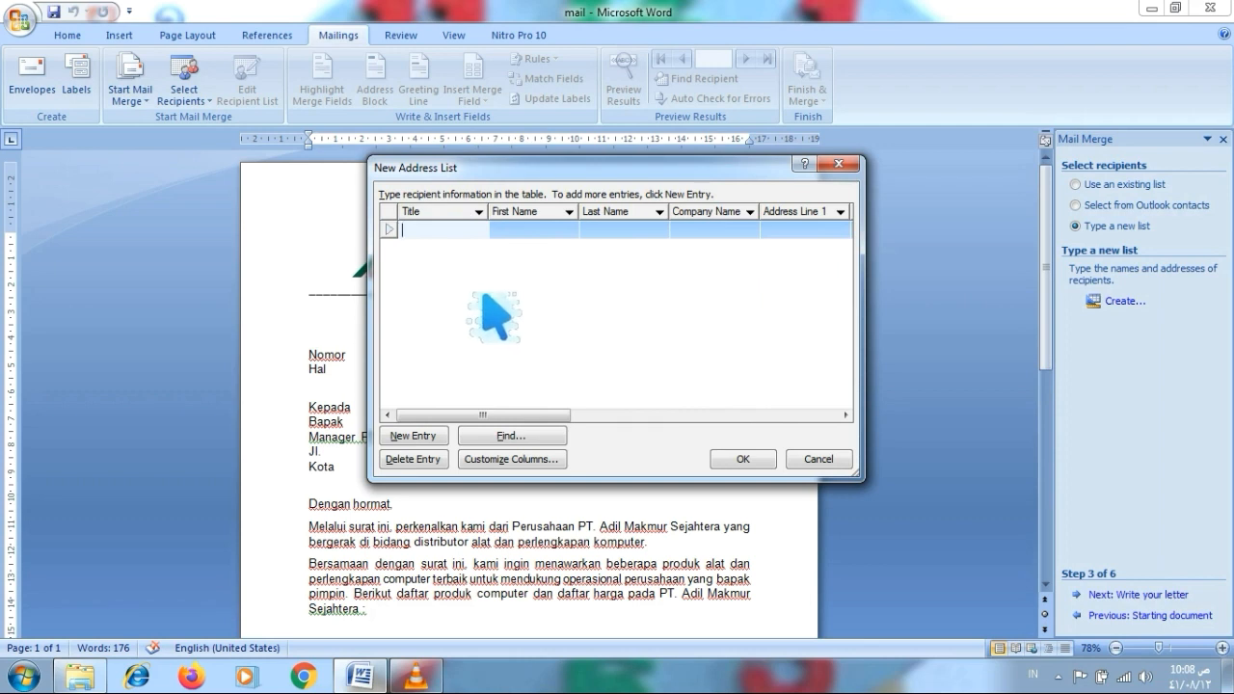
Delete the Title, First Name, Last Name and Company Name fields from the new address list's columns.
drag(585, 417, 700, 417)
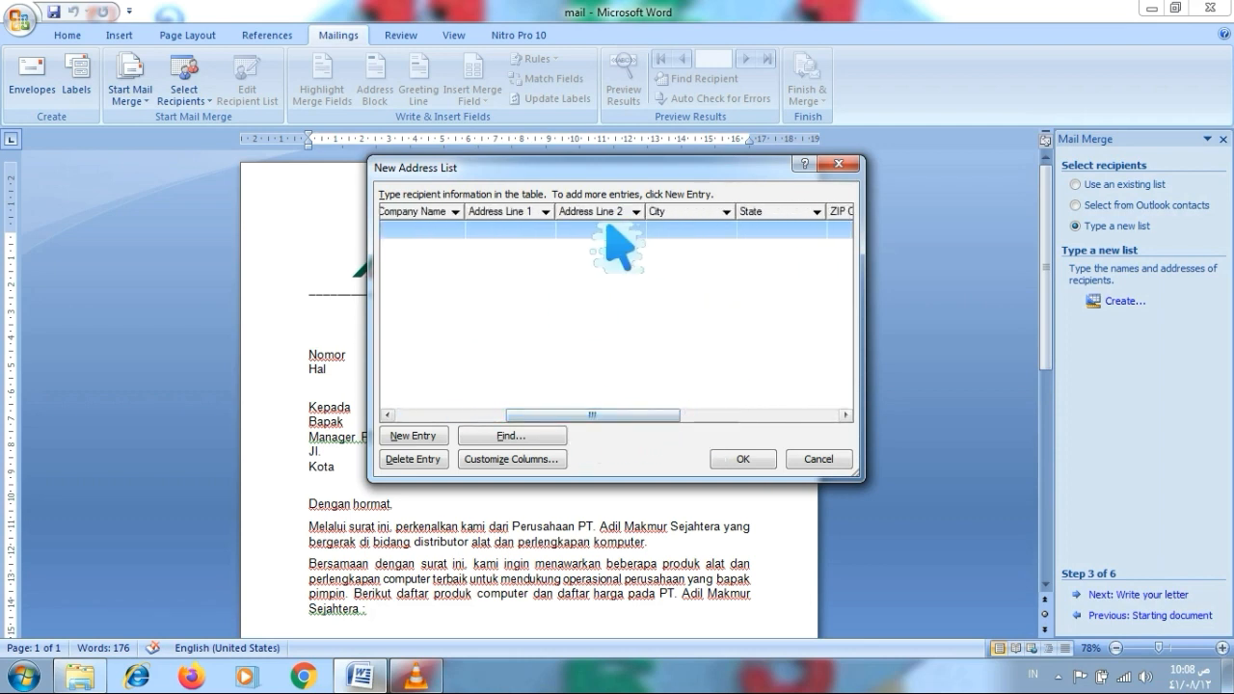
drag(694, 422, 837, 416)
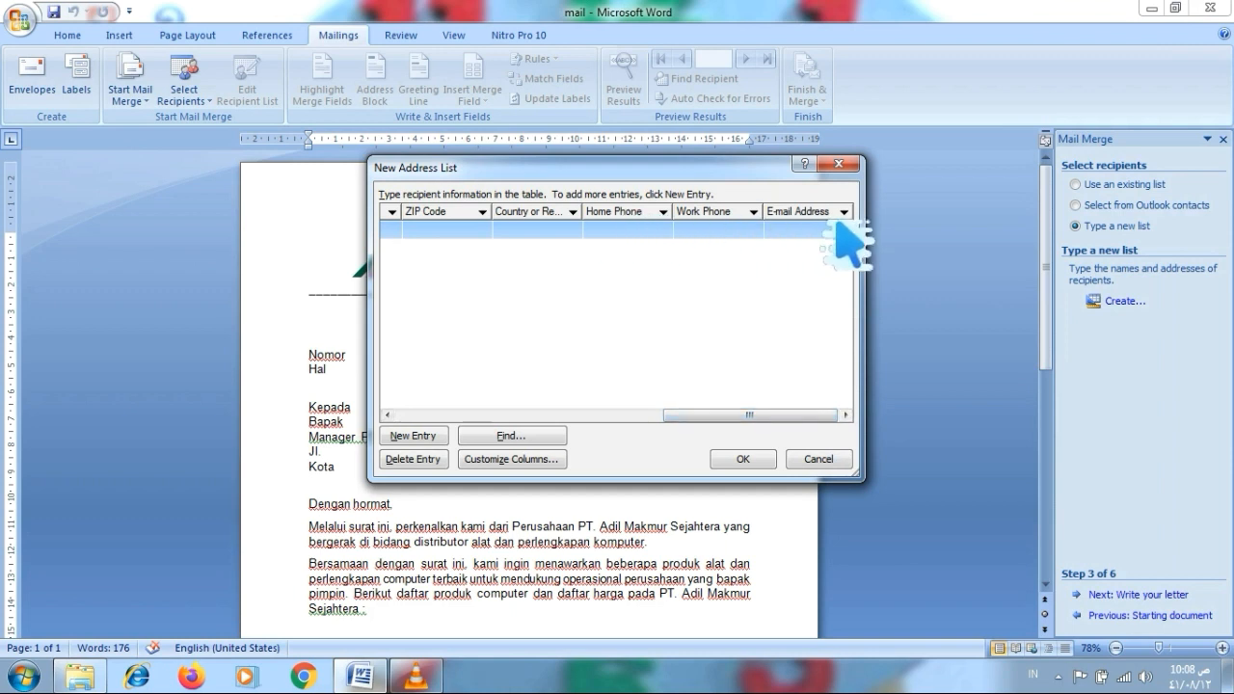
drag(733, 420, 424, 417)
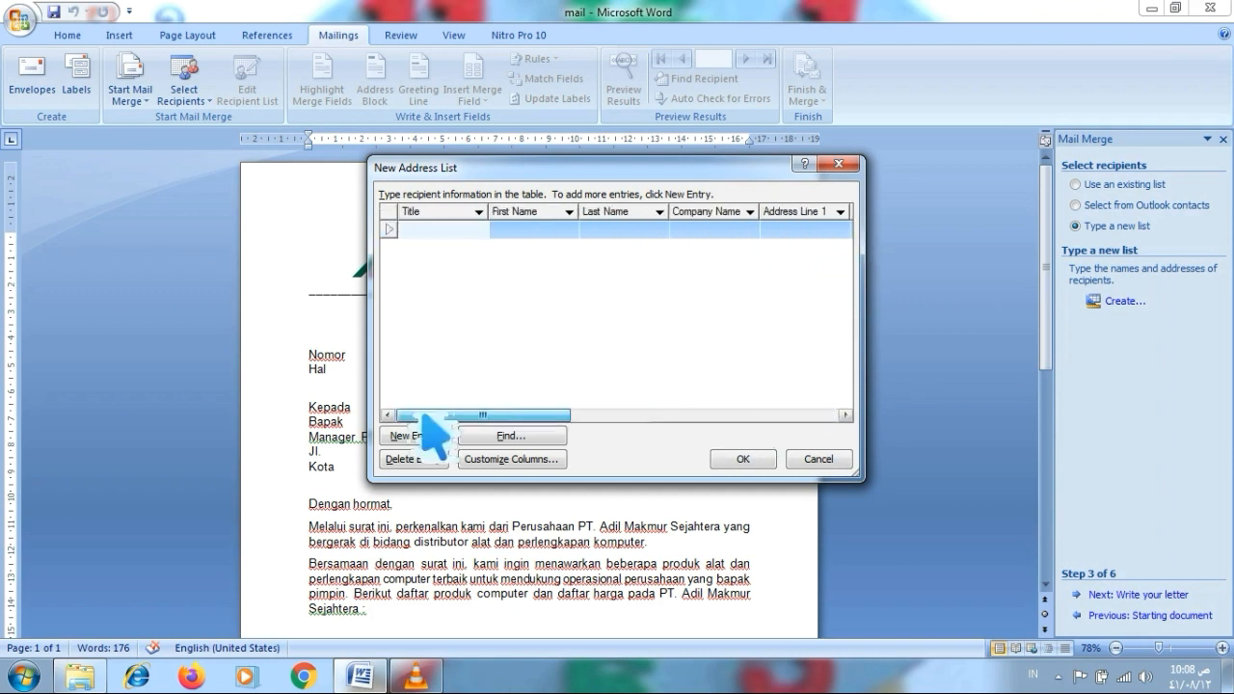
click(500, 299)
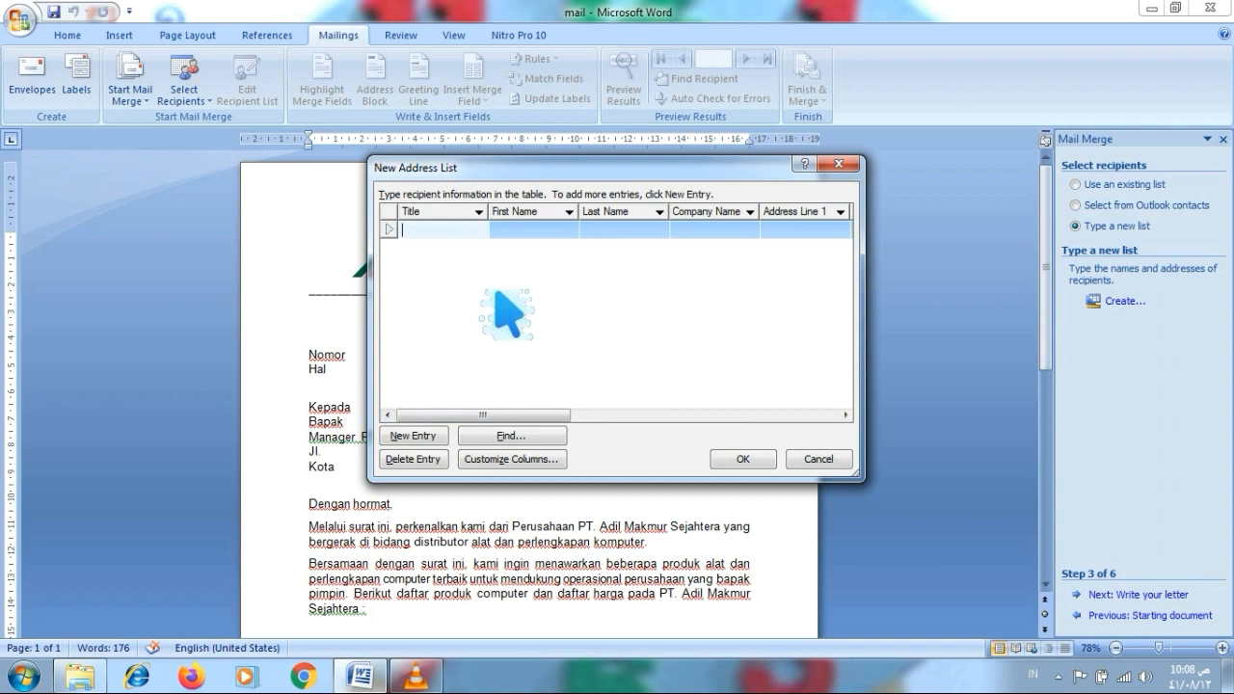
click(535, 466)
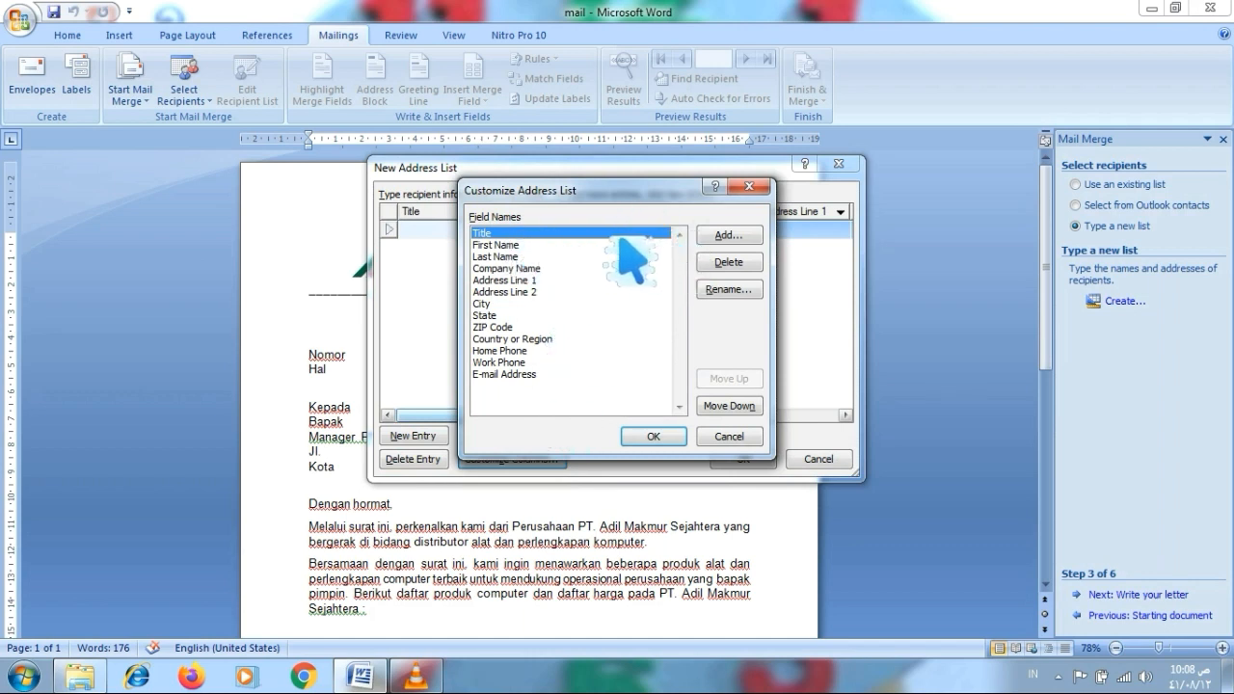
click(730, 262)
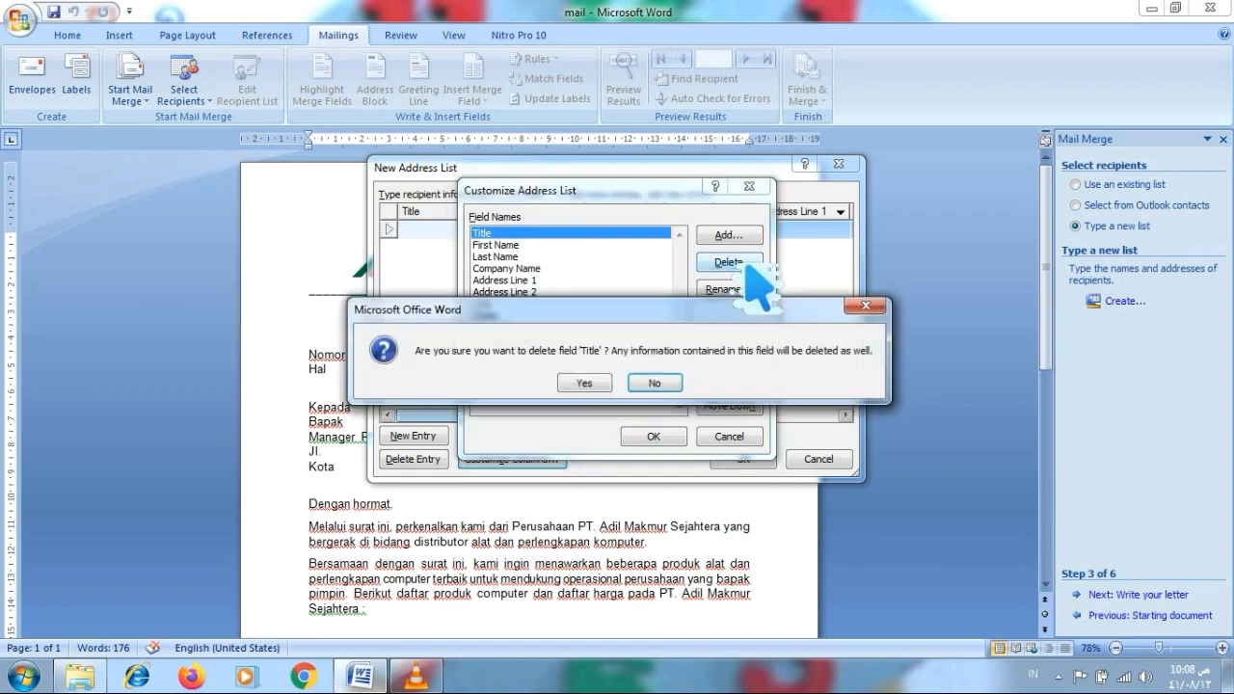
click(586, 385)
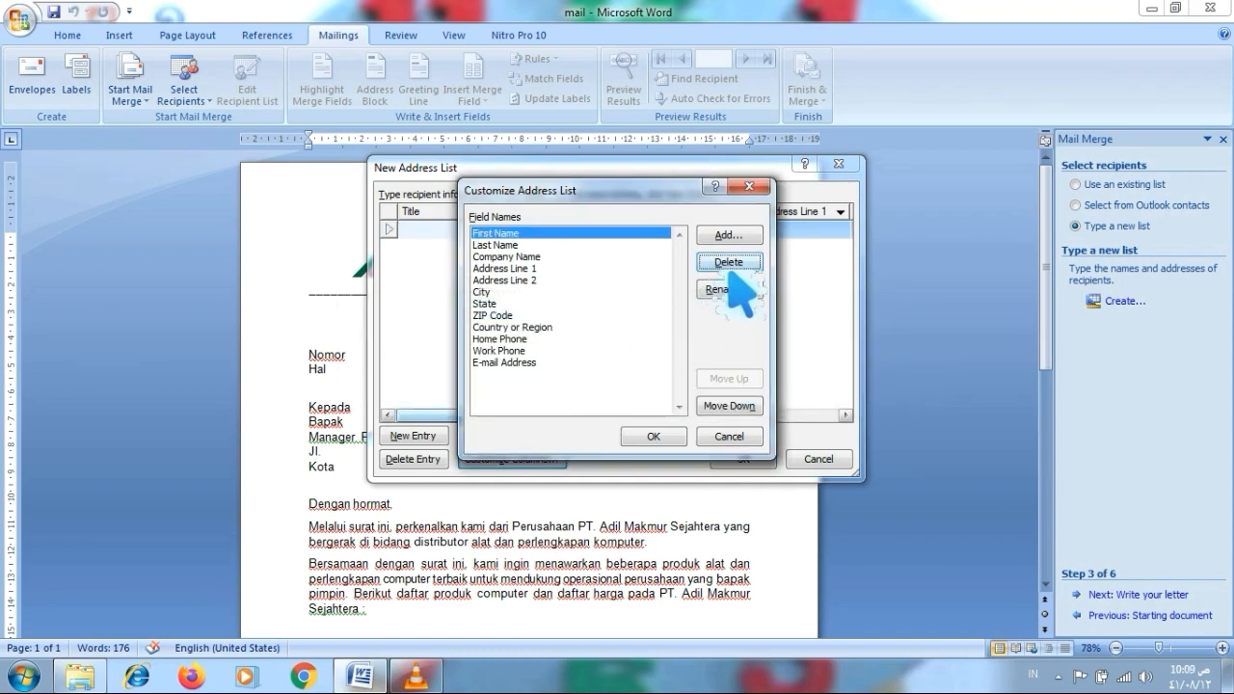
click(730, 265)
click(605, 380)
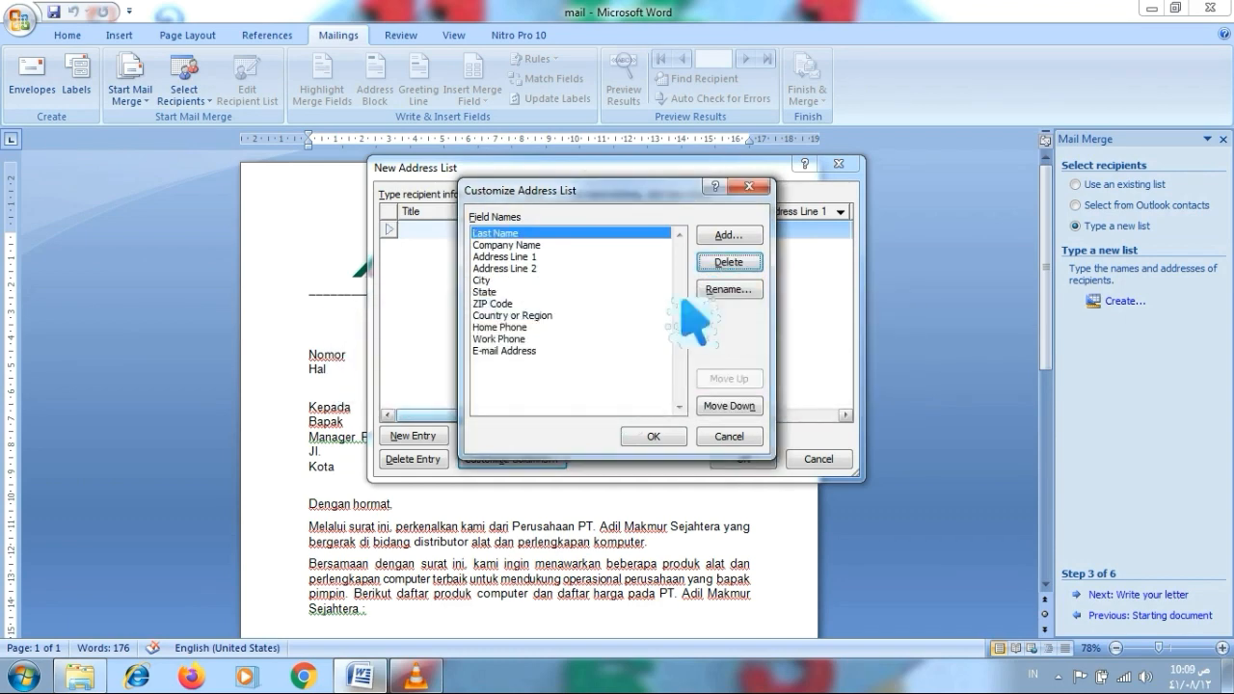
click(729, 263)
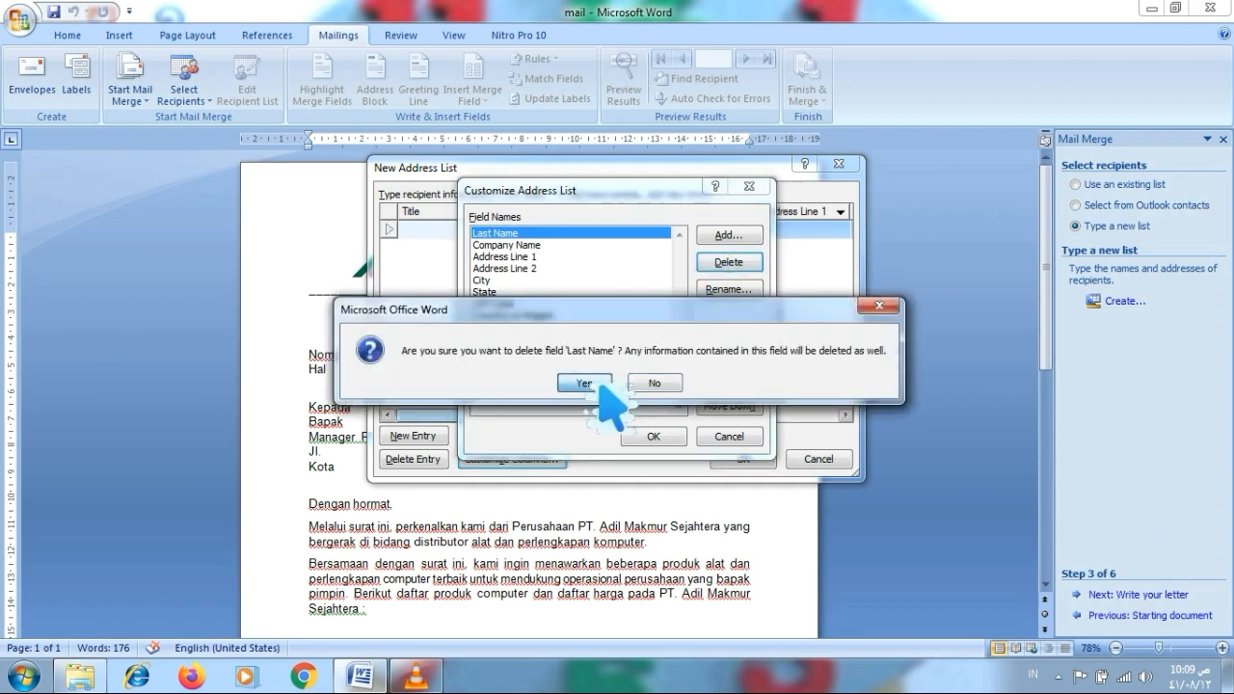
click(602, 382)
click(733, 262)
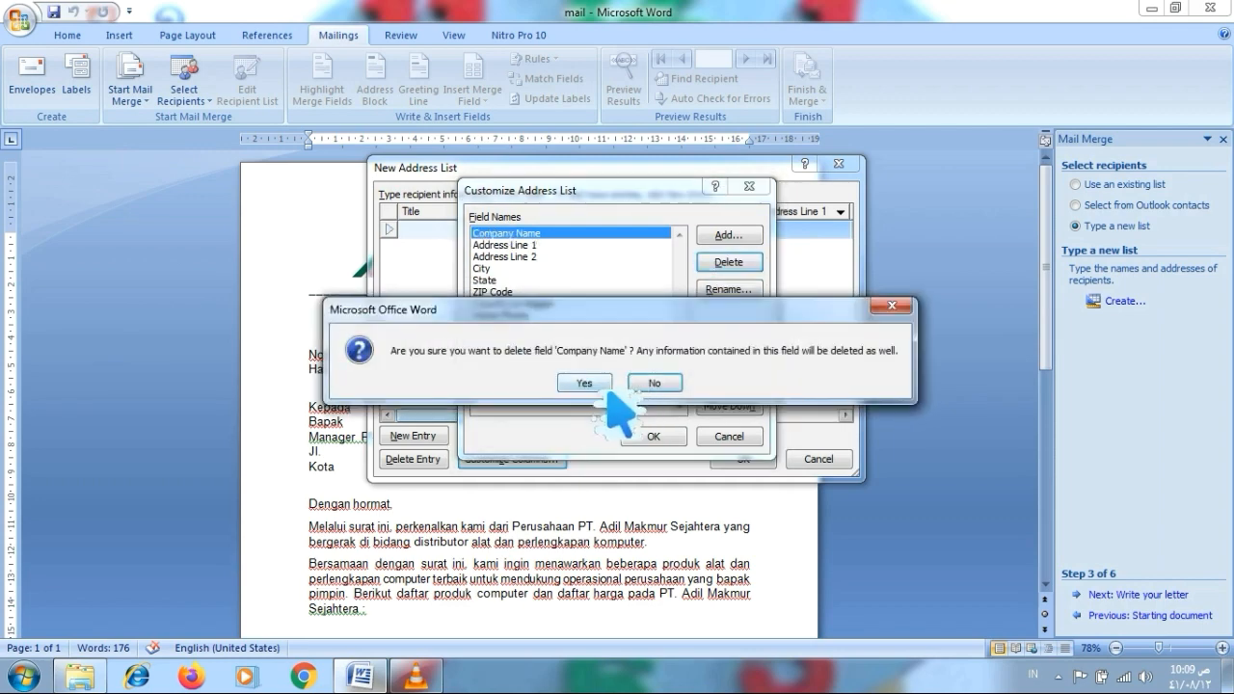
click(600, 384)
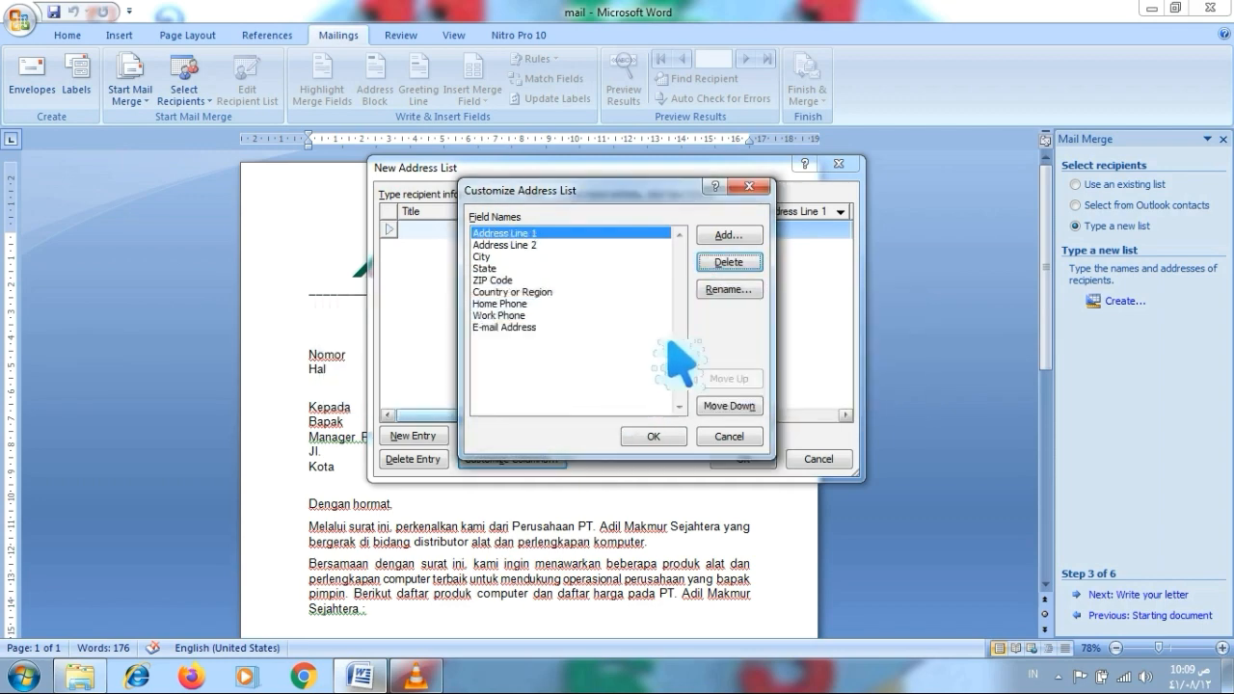
Delete the Address Line 1, Address Line 2, City, State and ZIP Code fields from the address list.
click(731, 263)
click(601, 384)
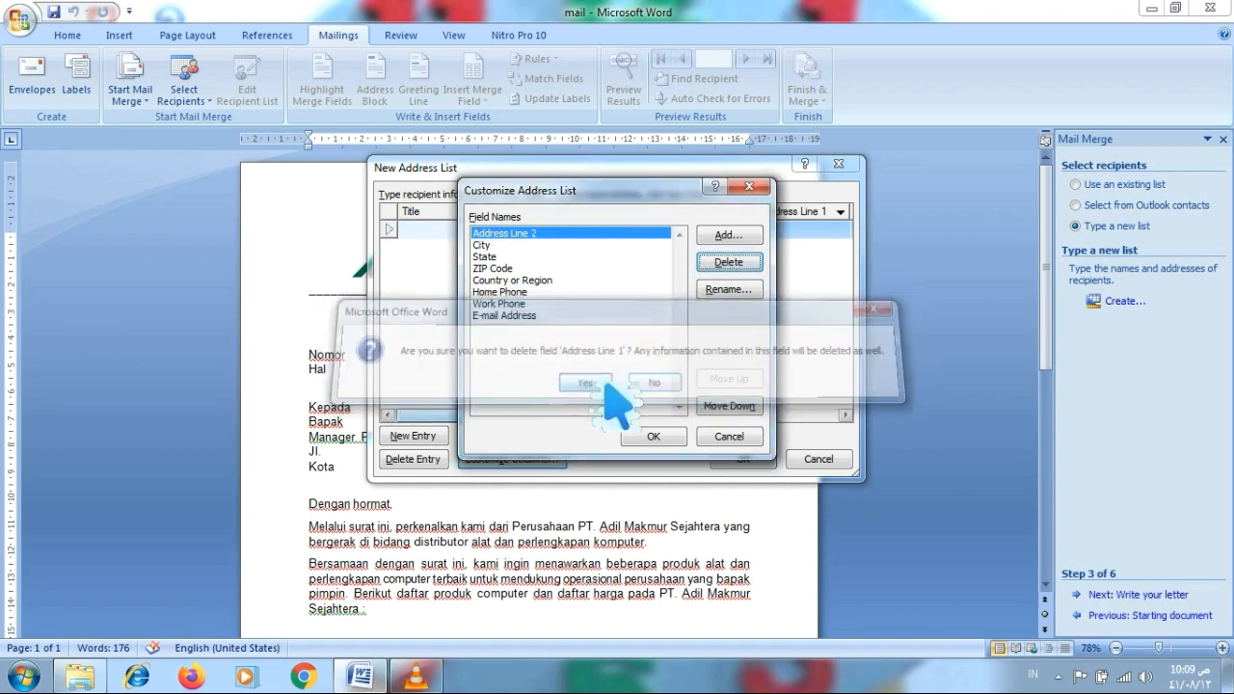
click(731, 263)
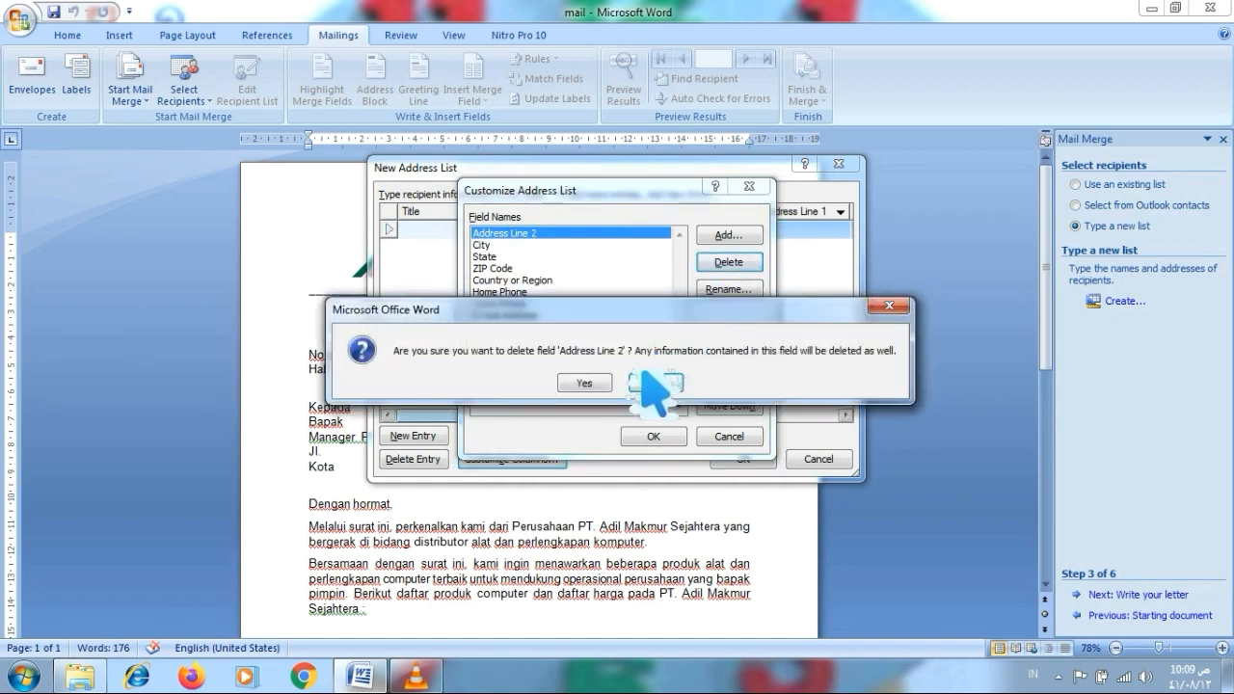
click(600, 384)
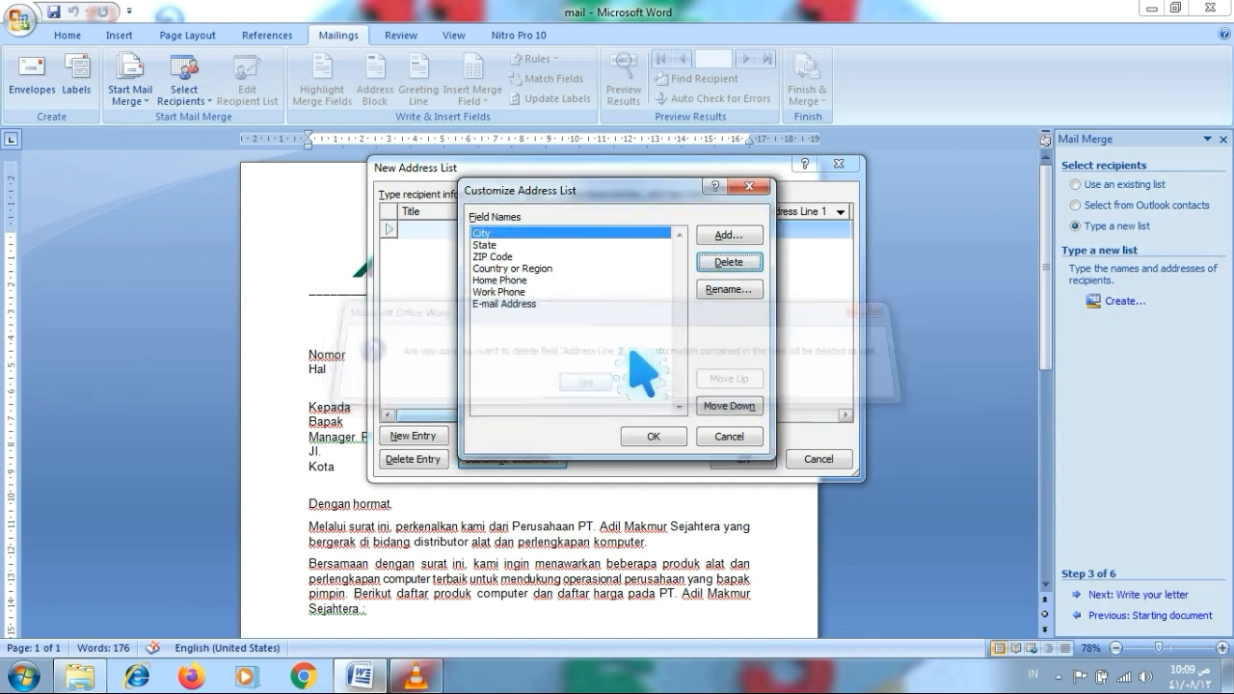
click(730, 263)
click(582, 384)
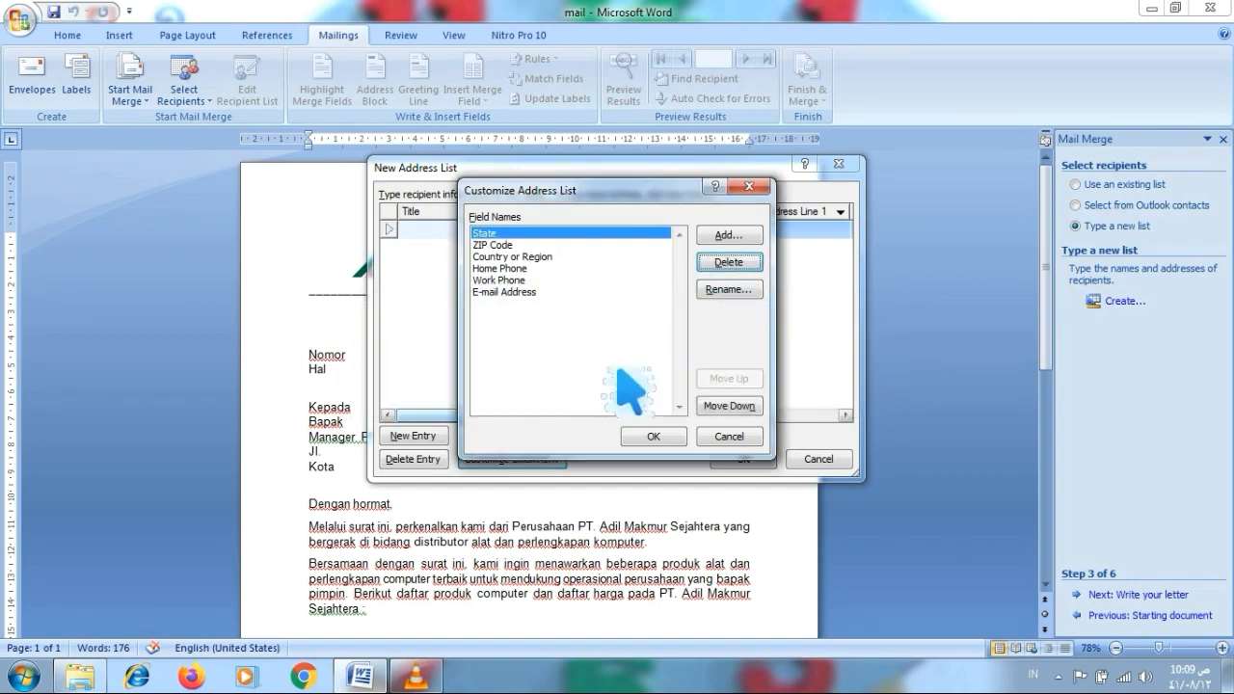
click(730, 263)
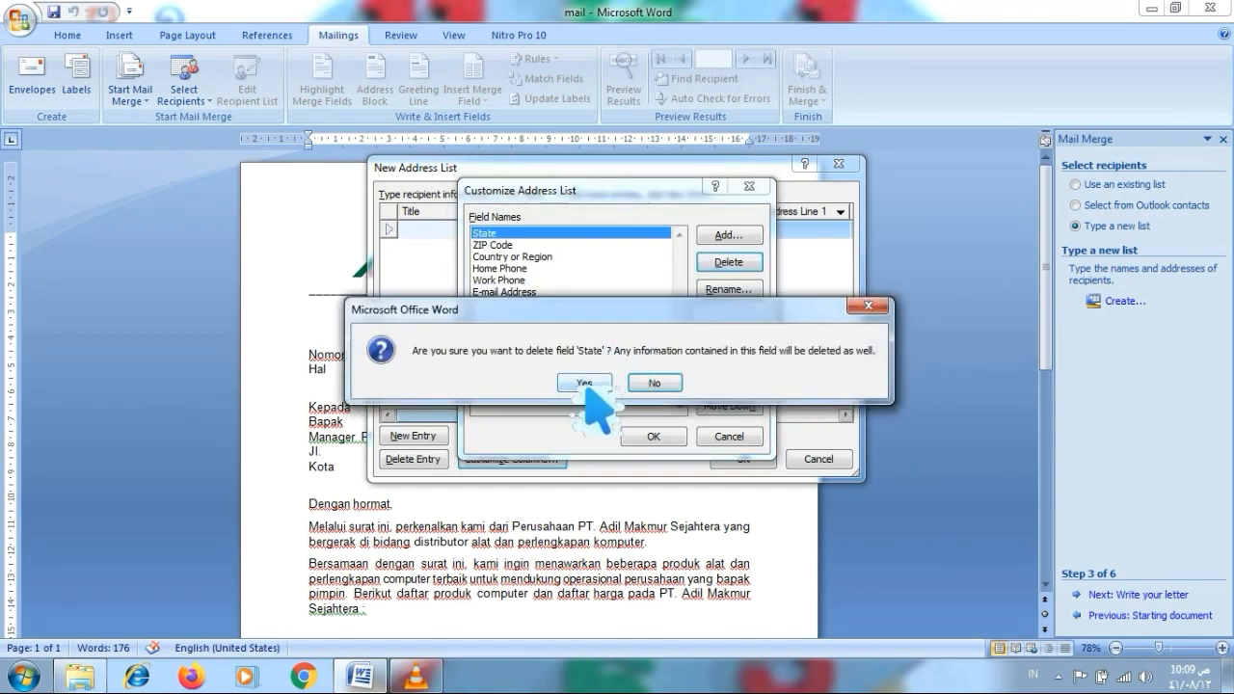
click(584, 384)
click(732, 264)
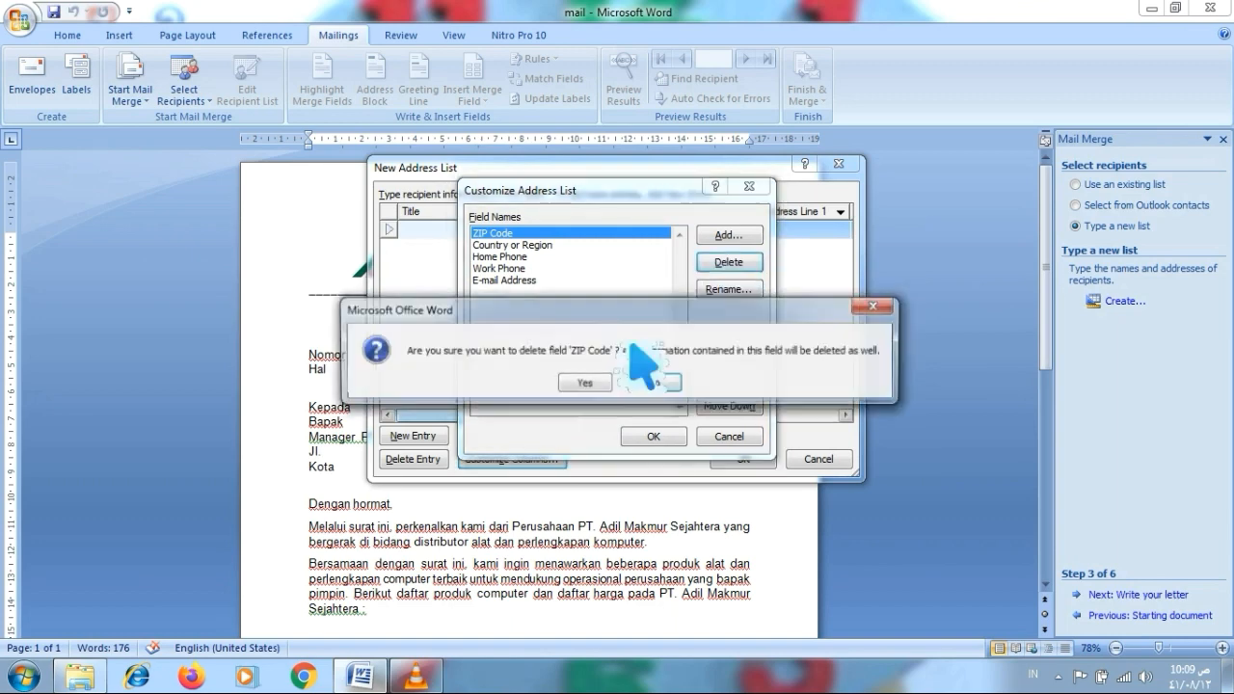
click(586, 382)
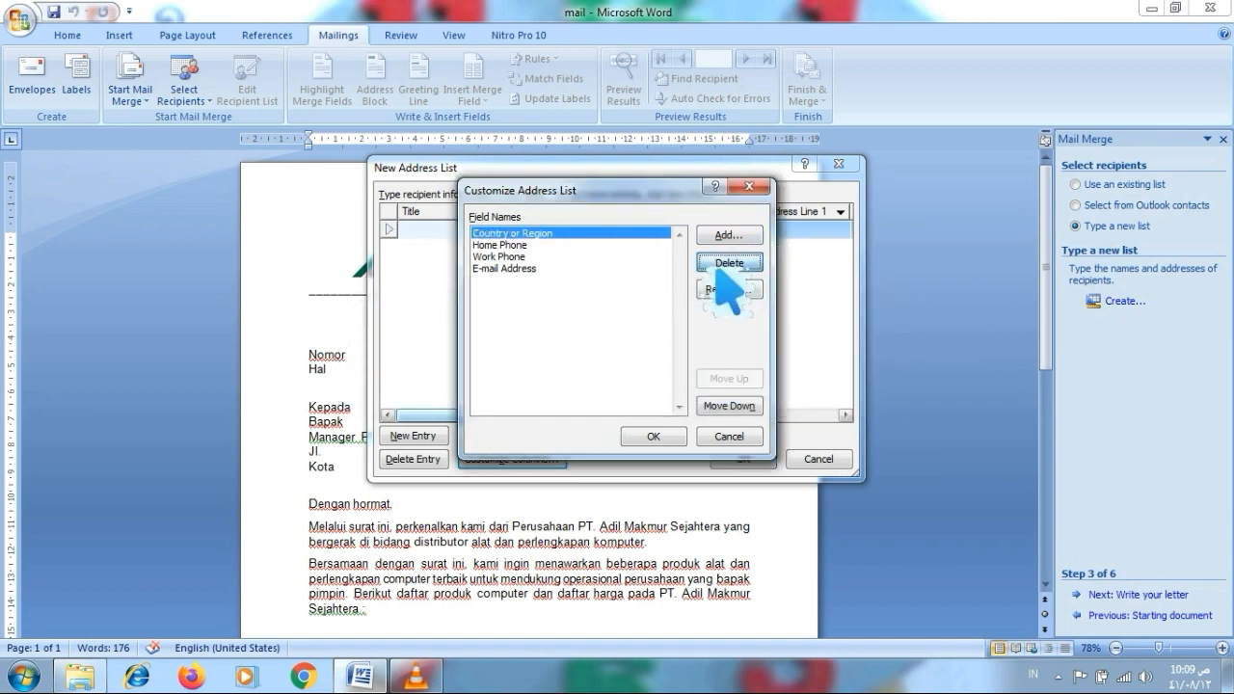
Delete the Country or Region, Home Phone, Work Phone and E-mail Address fields from the address list.
click(730, 264)
click(586, 382)
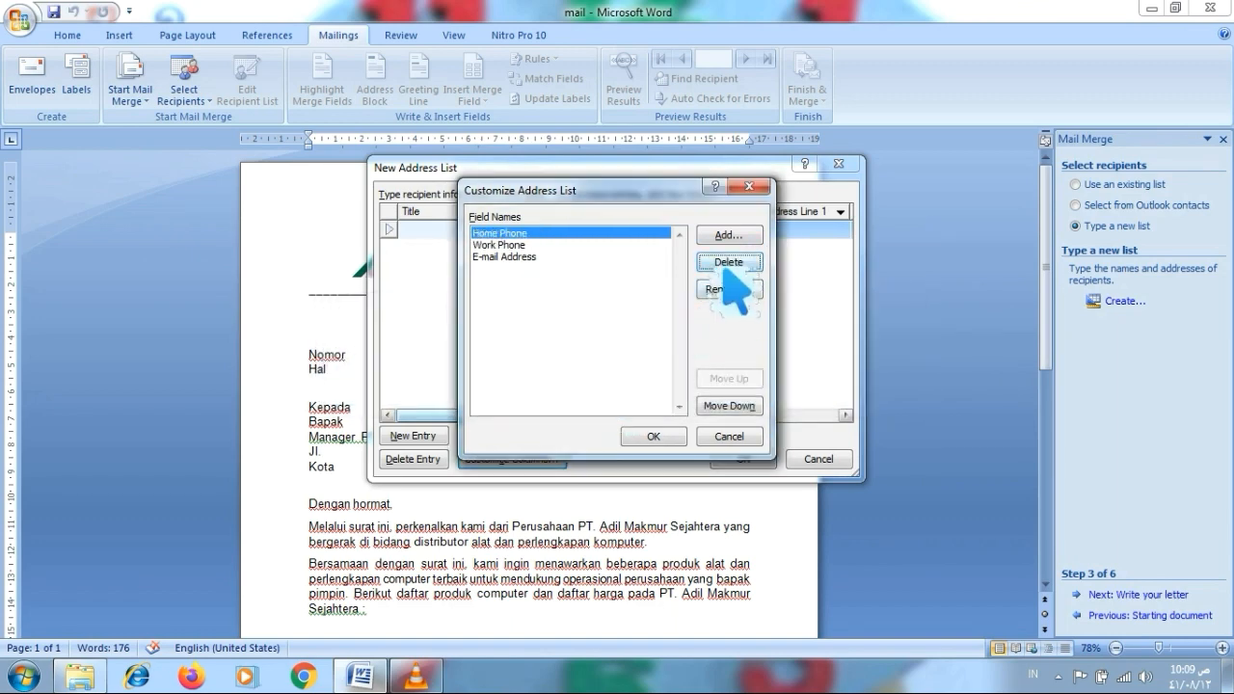
click(730, 264)
click(597, 387)
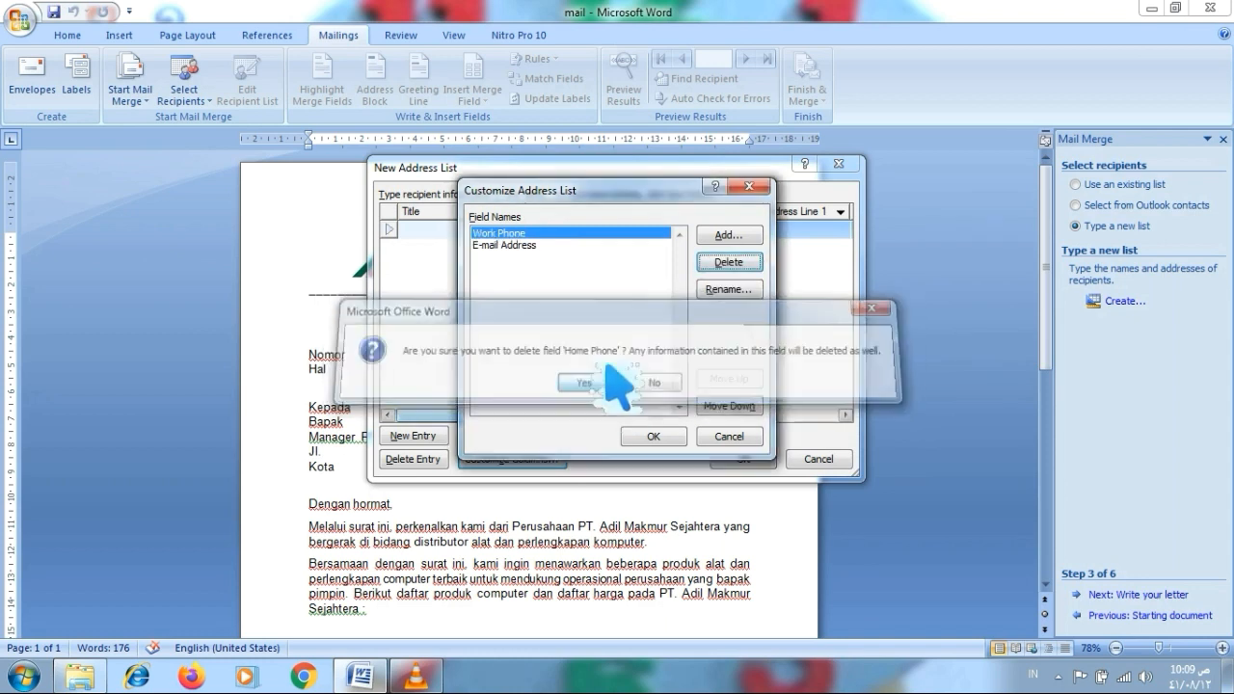
click(729, 263)
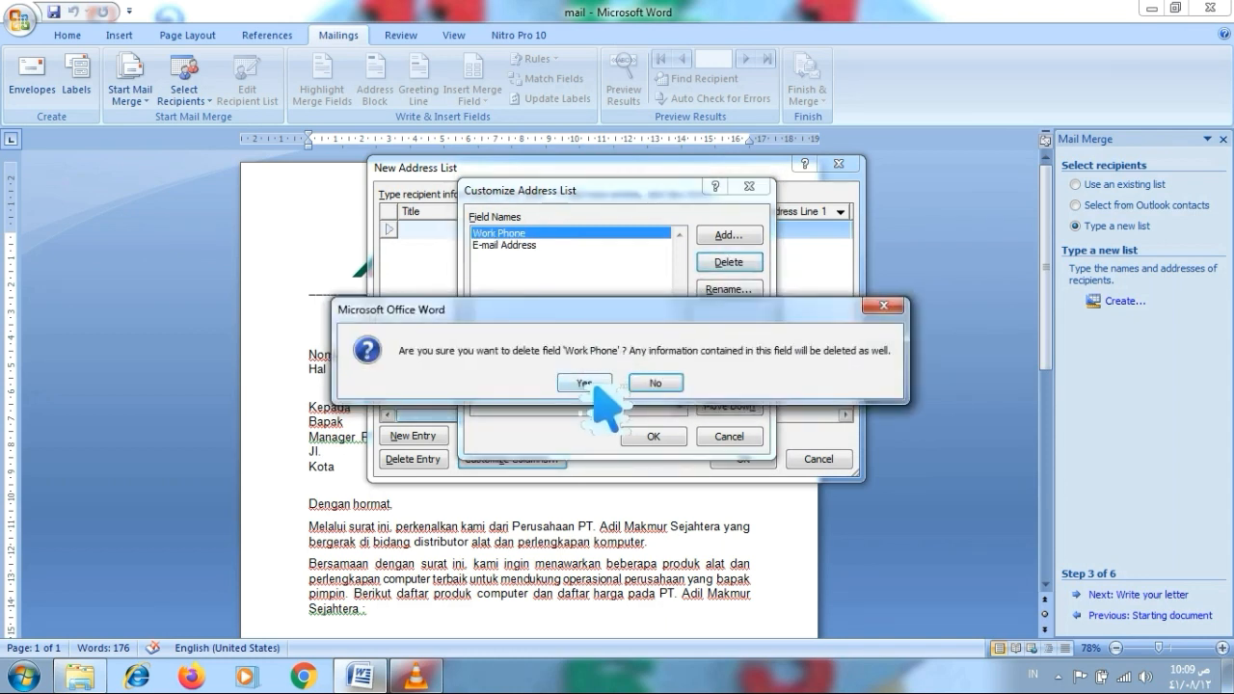
click(588, 383)
click(728, 263)
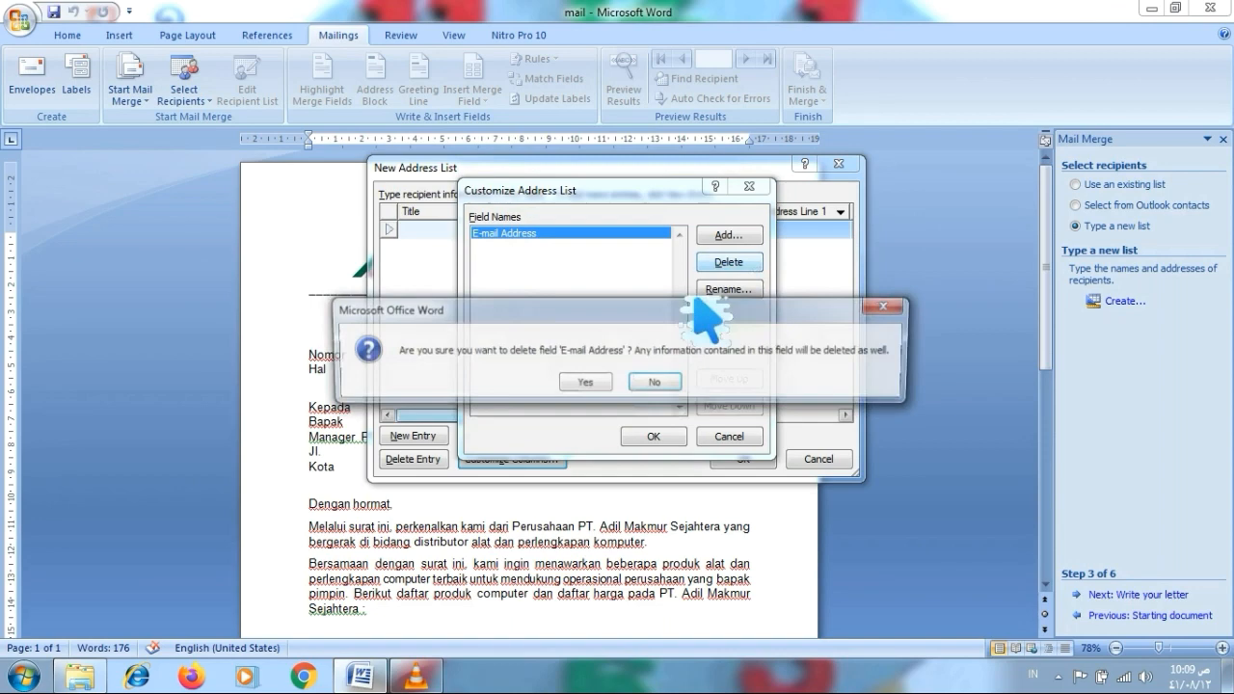
click(598, 386)
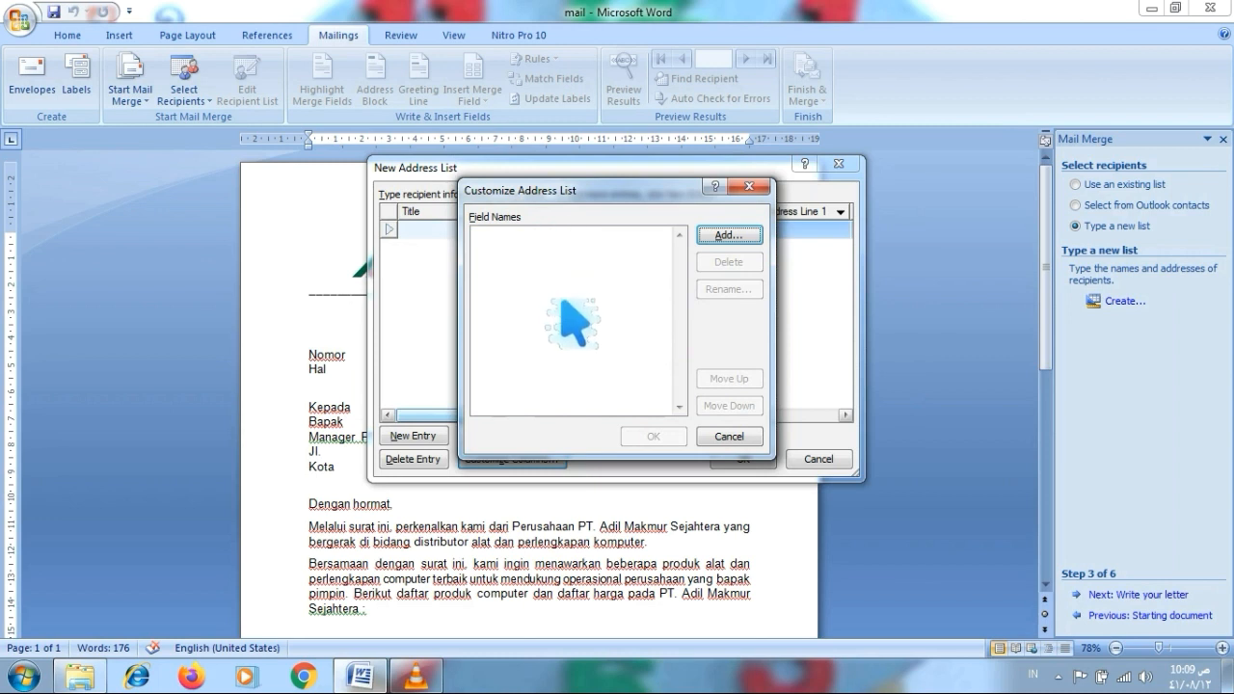
Add custom fields named Nama and PT to the address list's columns.
click(759, 249)
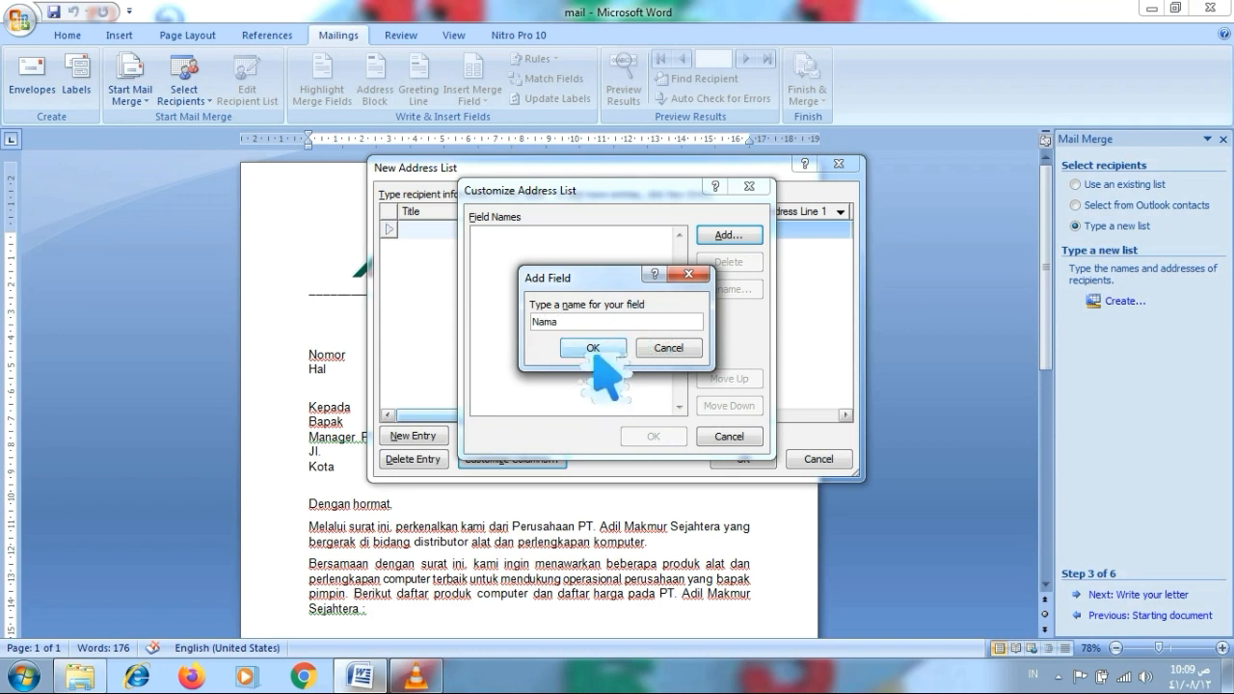
click(594, 349)
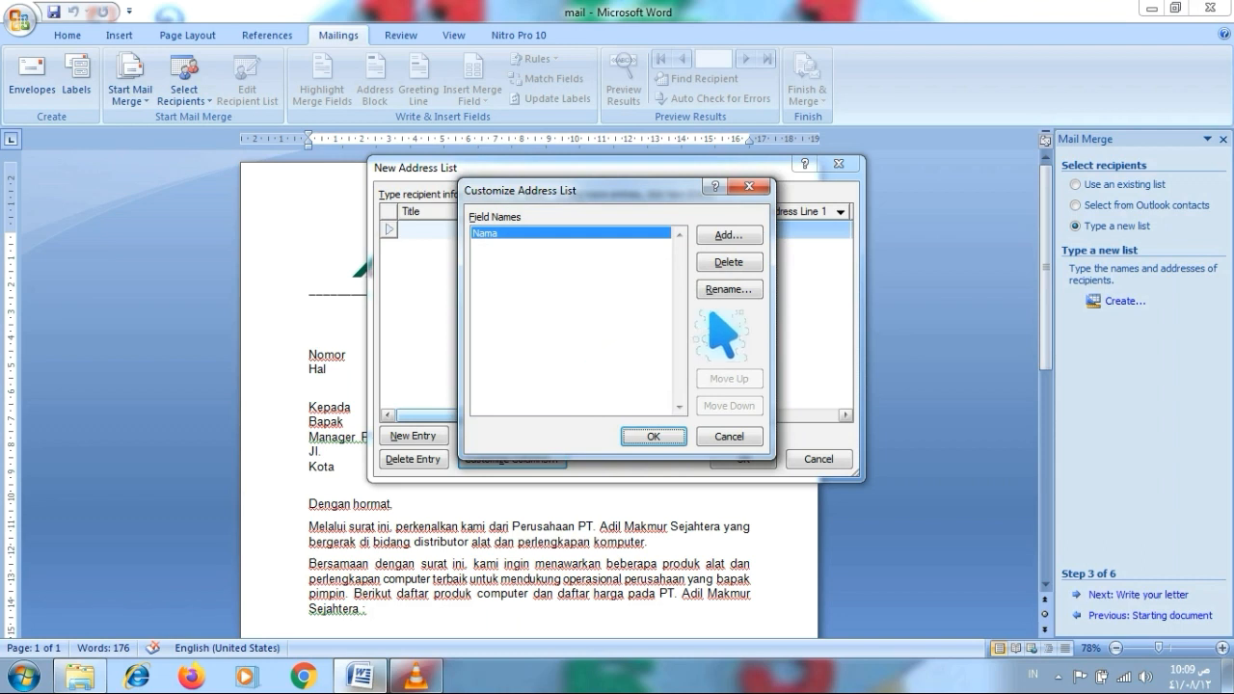
click(733, 237)
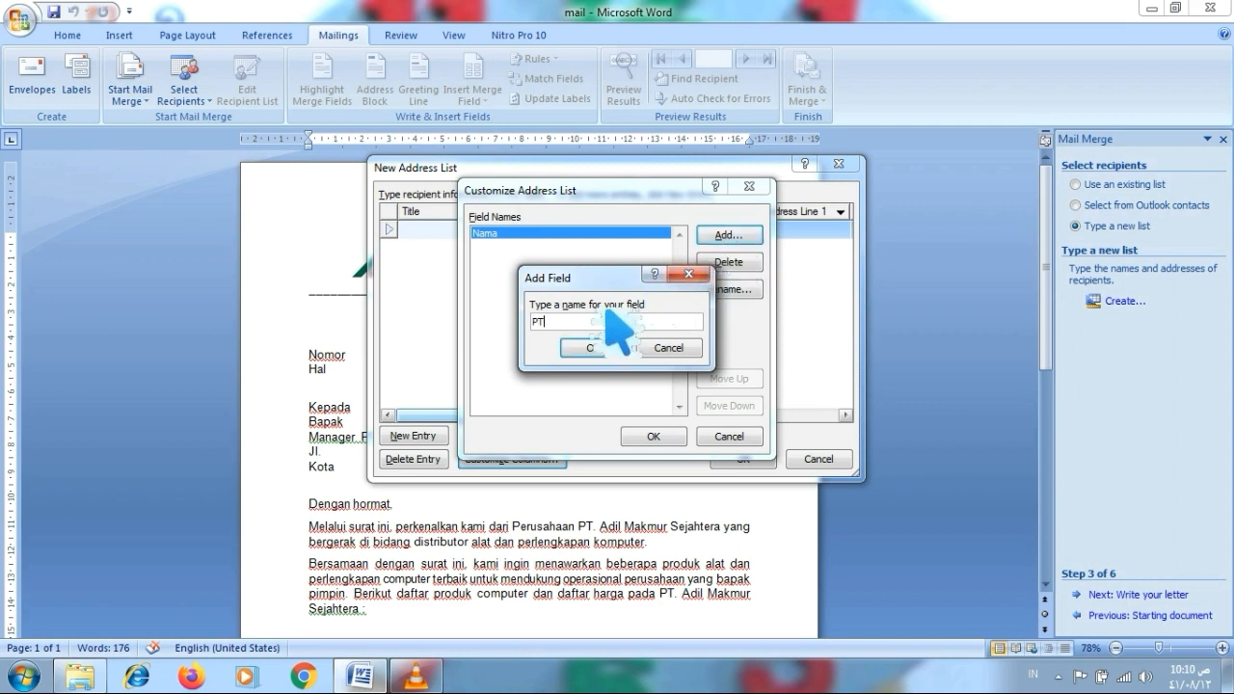
click(590, 351)
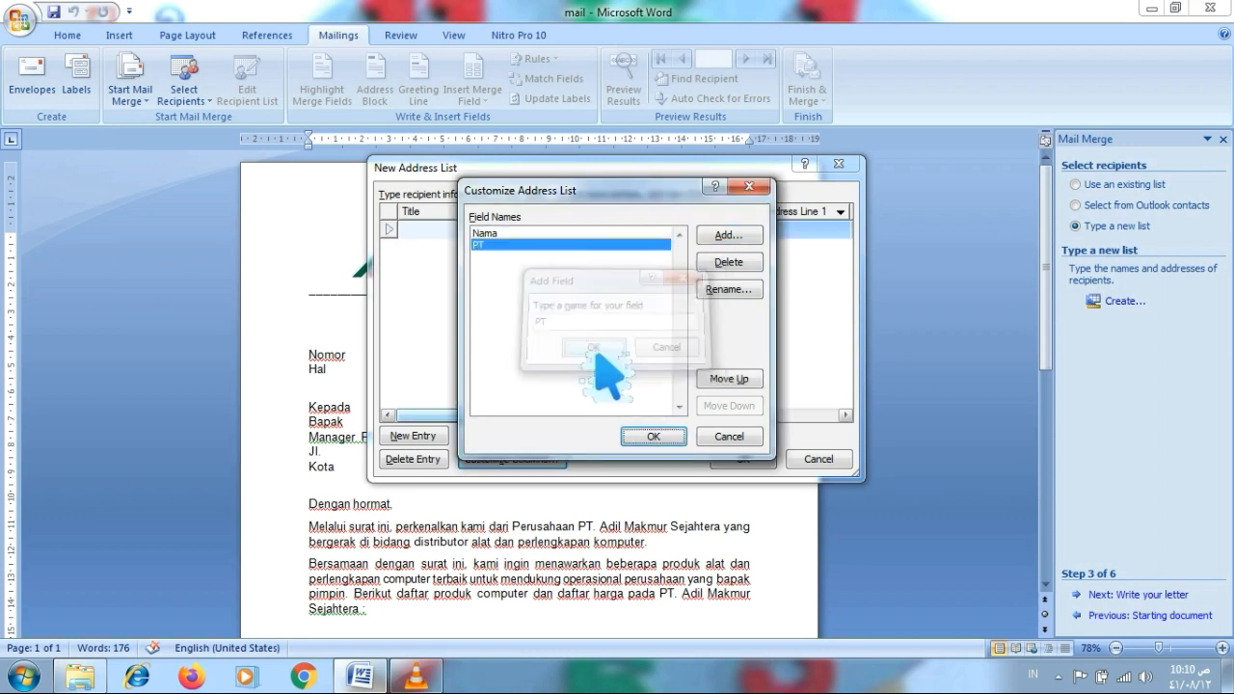
Add the Jalan and Kota fields below PT and apply the customized columns to the address list.
click(727, 237)
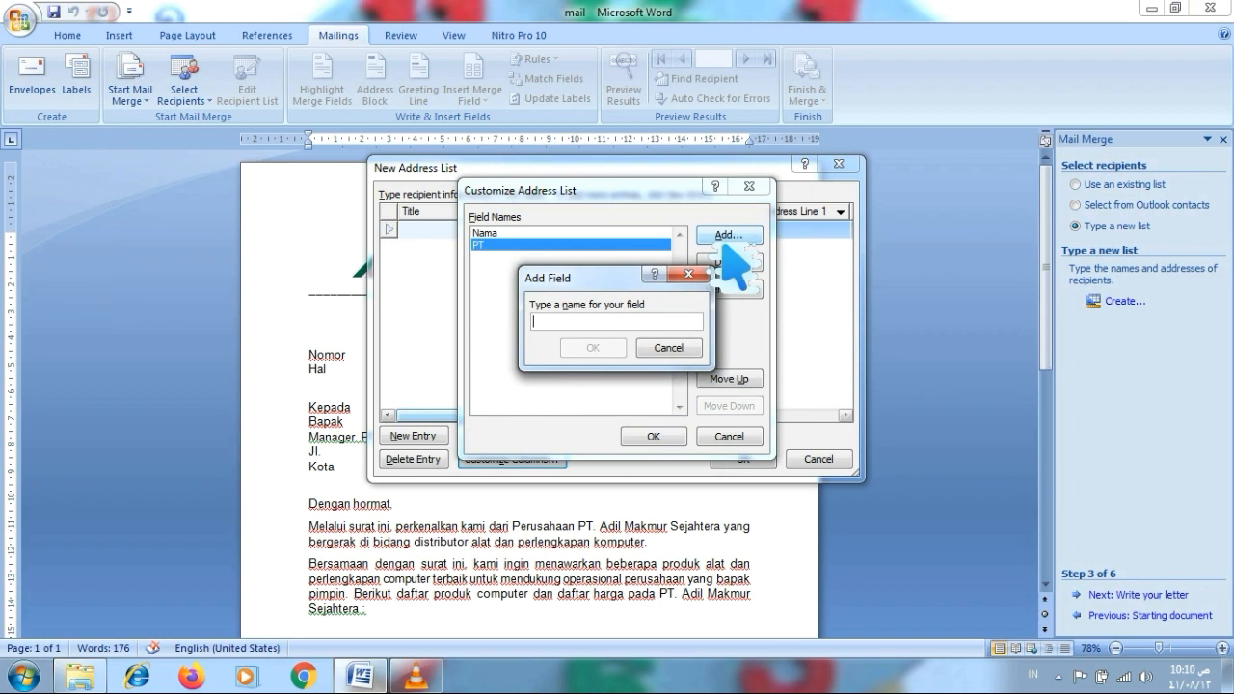
text(JL)
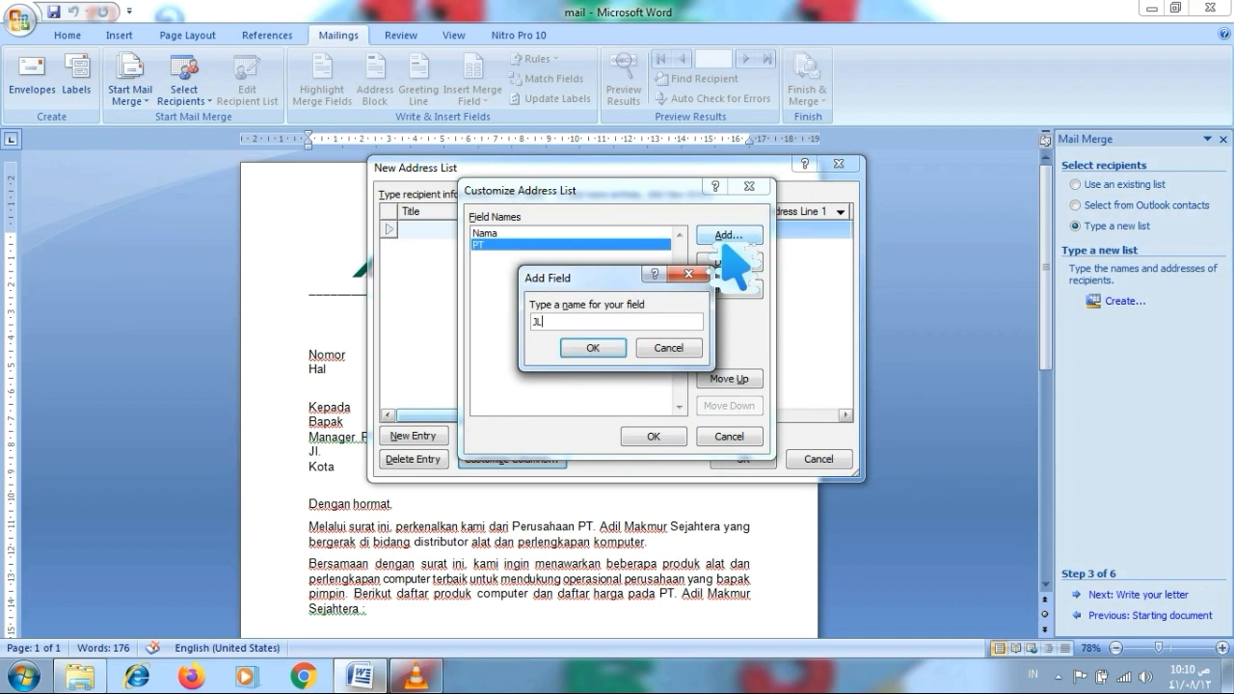
click(598, 349)
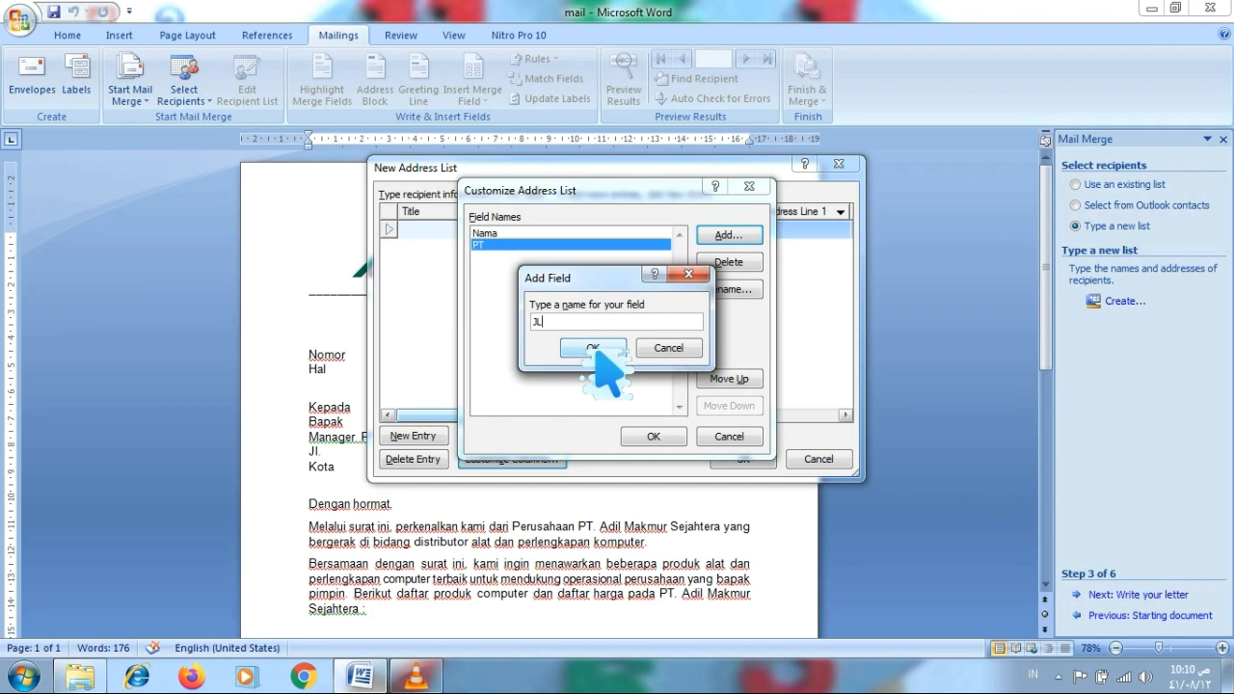
key(BackSpace)
text(alan)
click(596, 349)
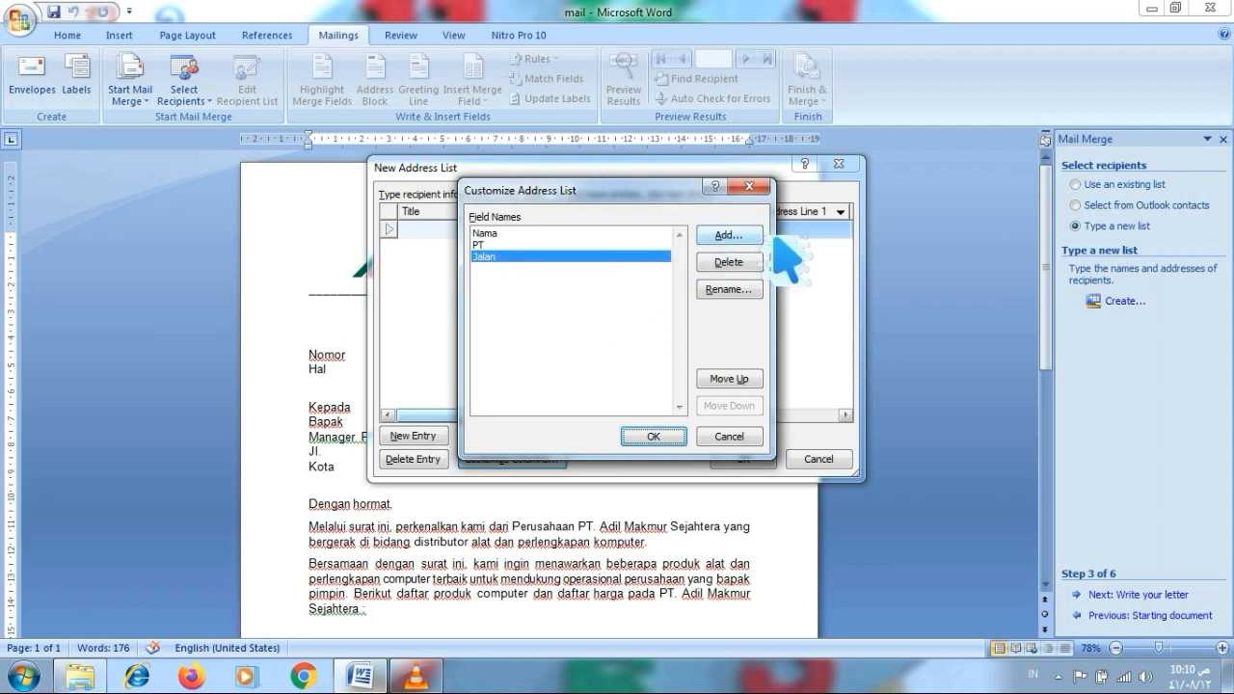
click(731, 237)
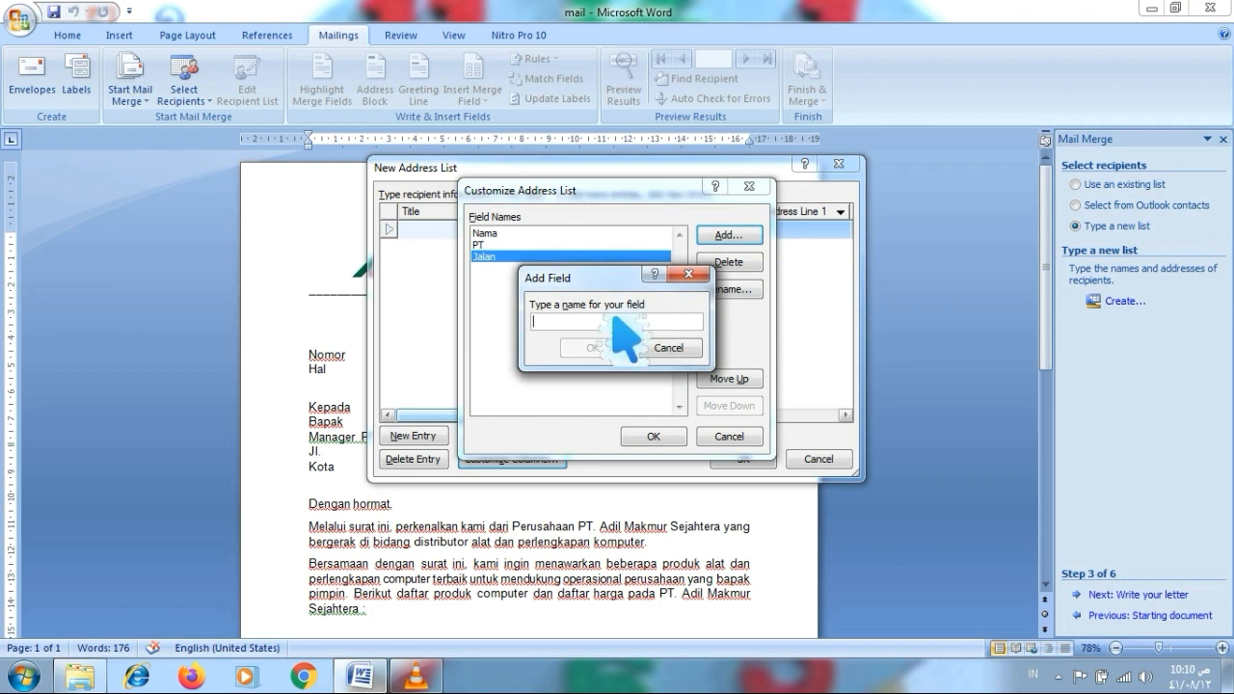
text(Kota)
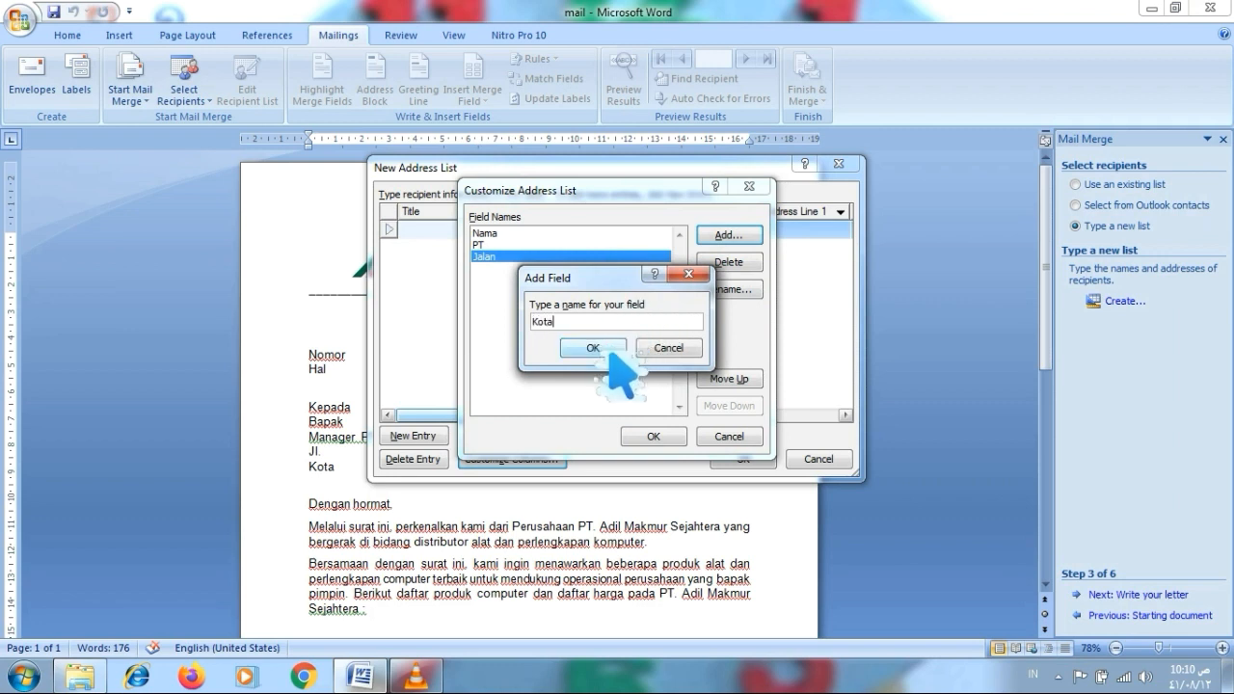
click(593, 348)
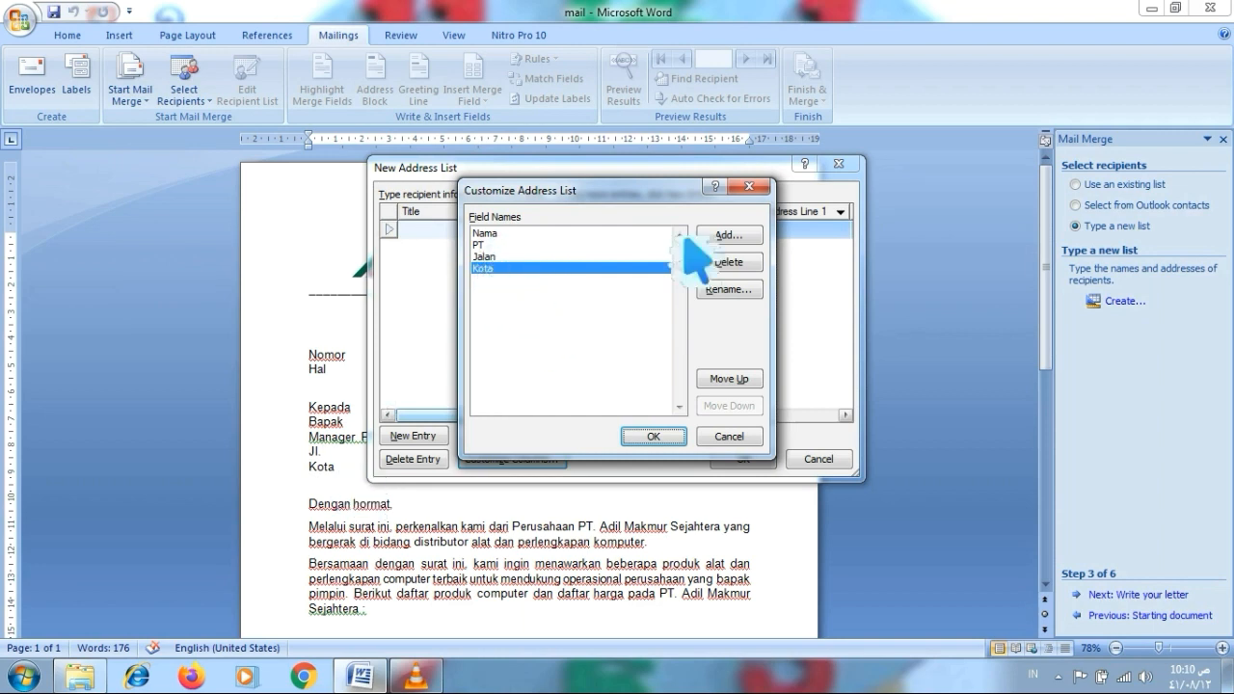
click(653, 436)
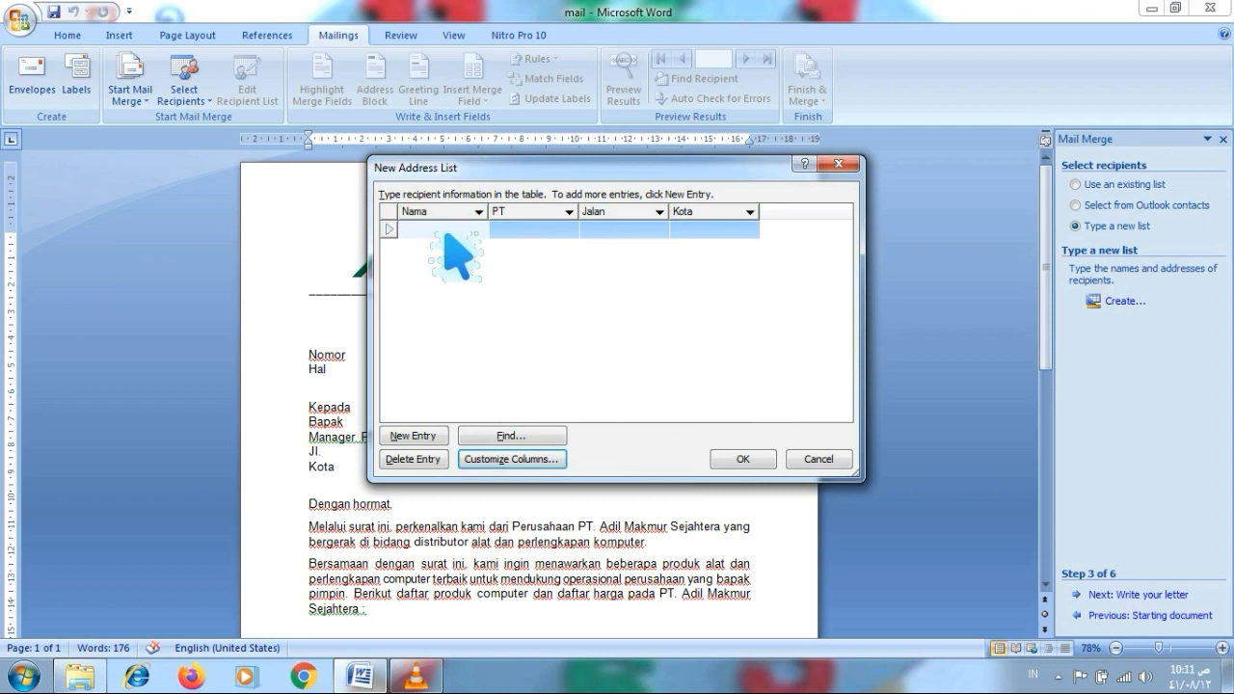
Fill in the first recipient's name, the company TSani Abadi, and the street and city.
text(De)
text(m)
click(522, 235)
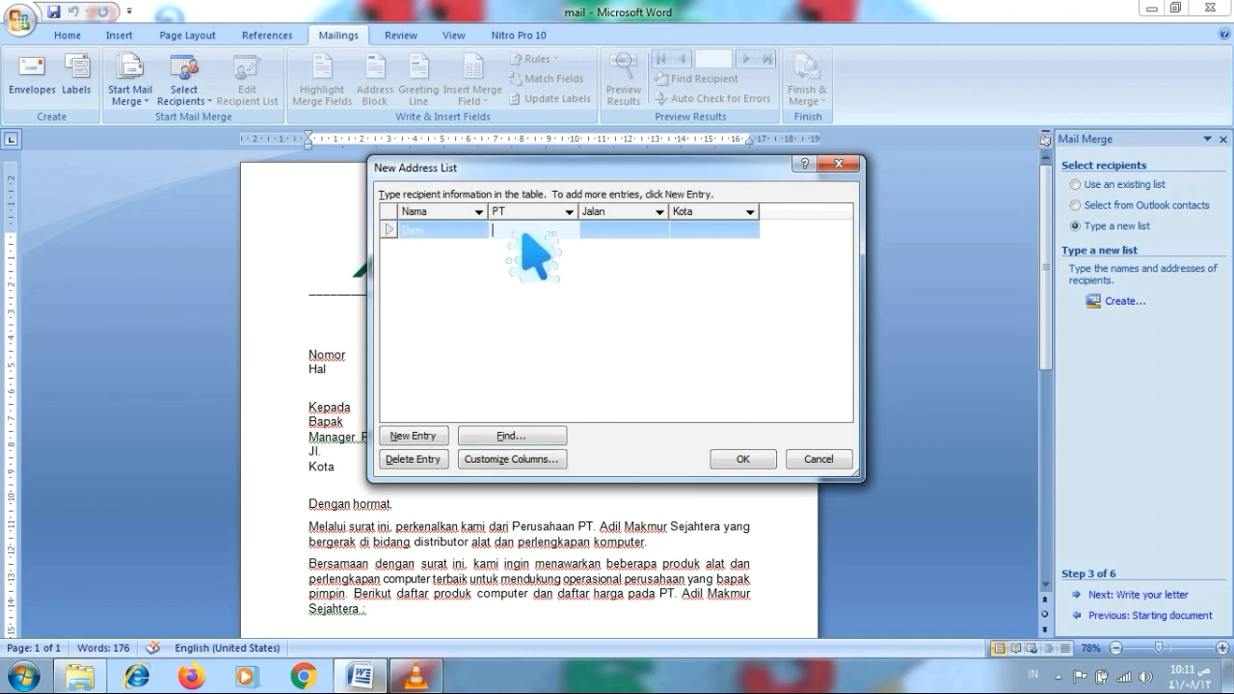
text(TS)
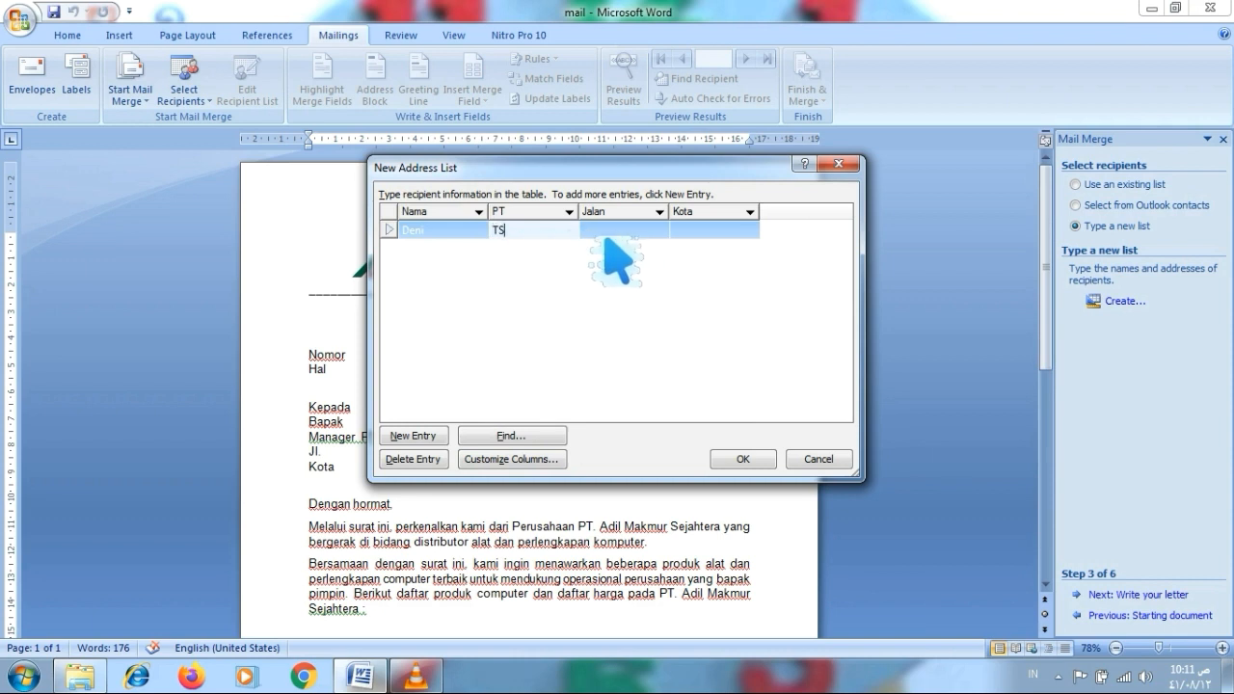
text(ani Abadi)
key(Tab)
text(Kenanga)
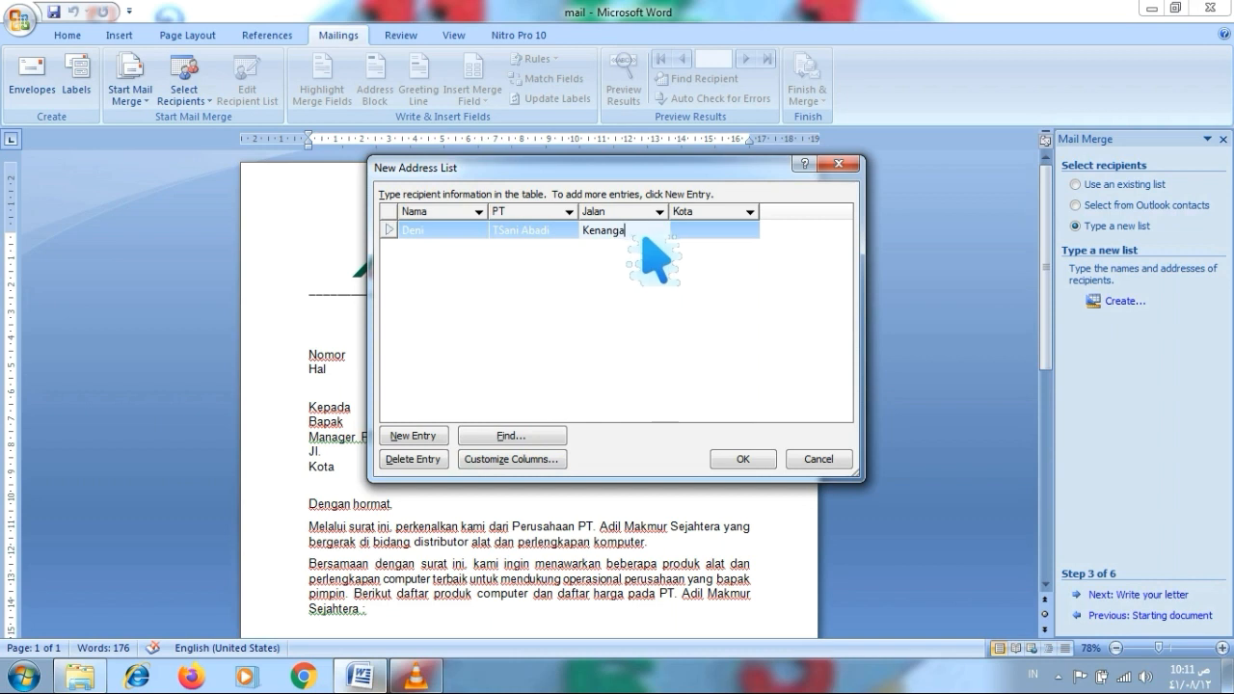
key(Tab)
text(Purbolinggo)
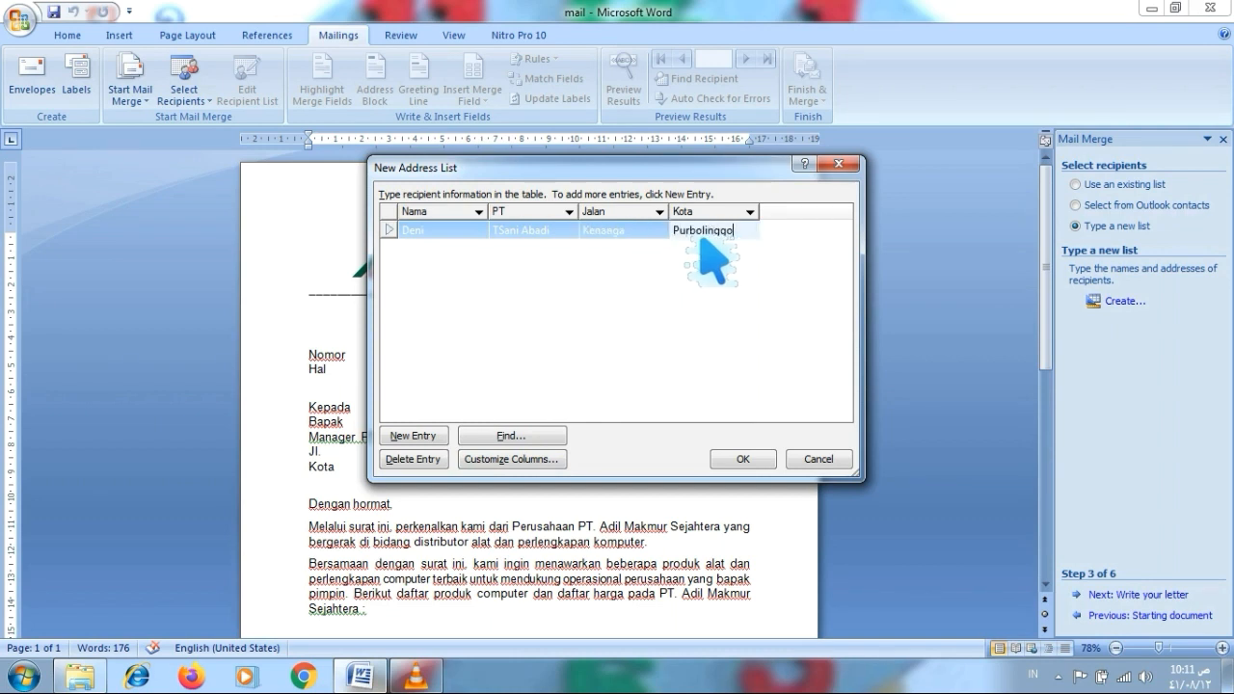
click(485, 312)
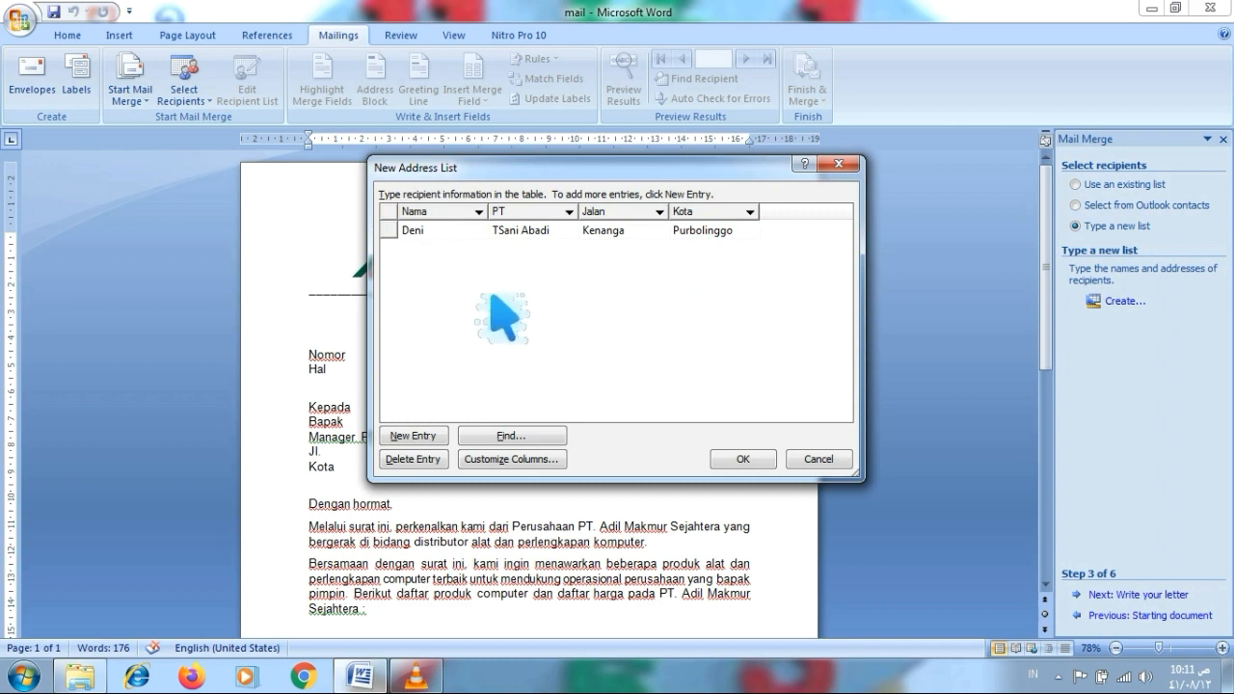
Add a second recipient entry with the person's name, the company Abadi Jaya, and the street and city.
click(415, 439)
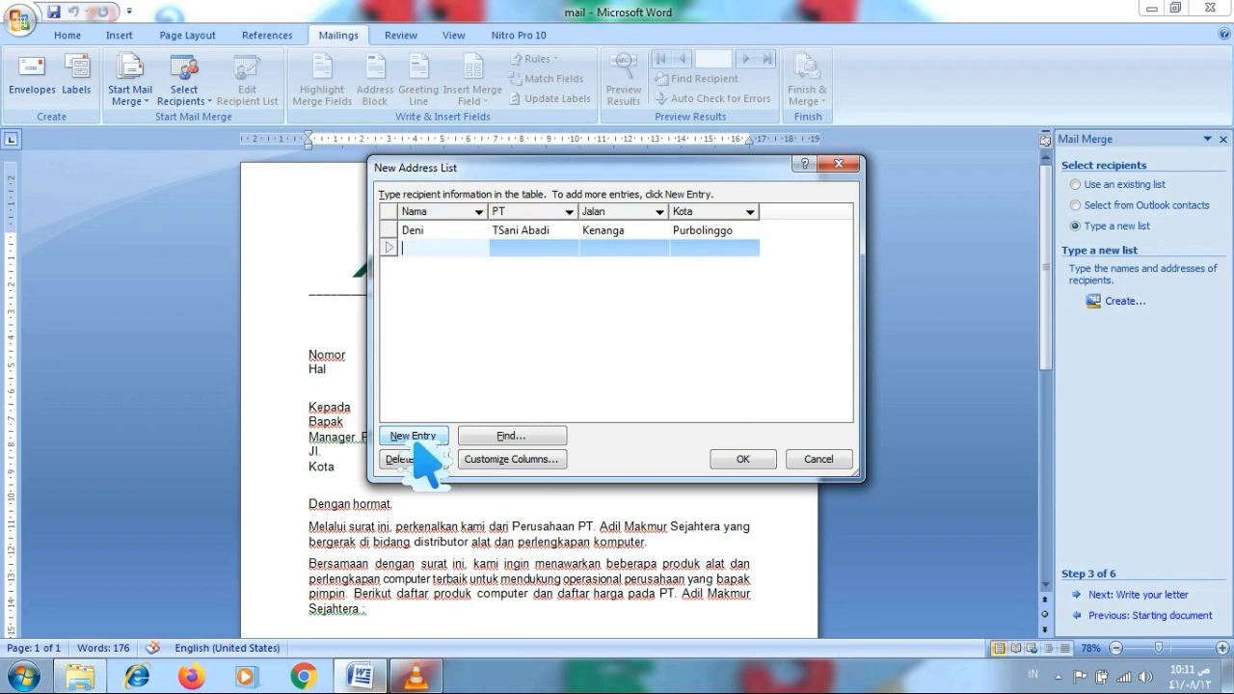
text(Jayen)
click(534, 253)
text(Ab)
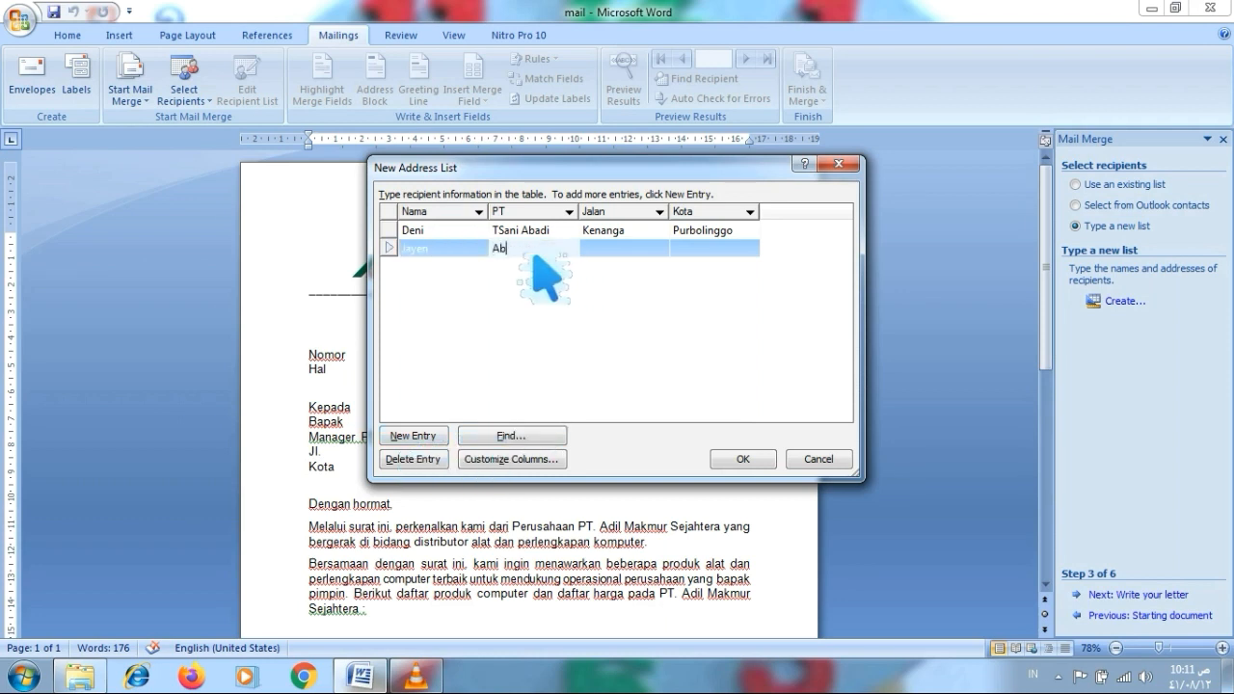
text(adi Jaya)
click(604, 250)
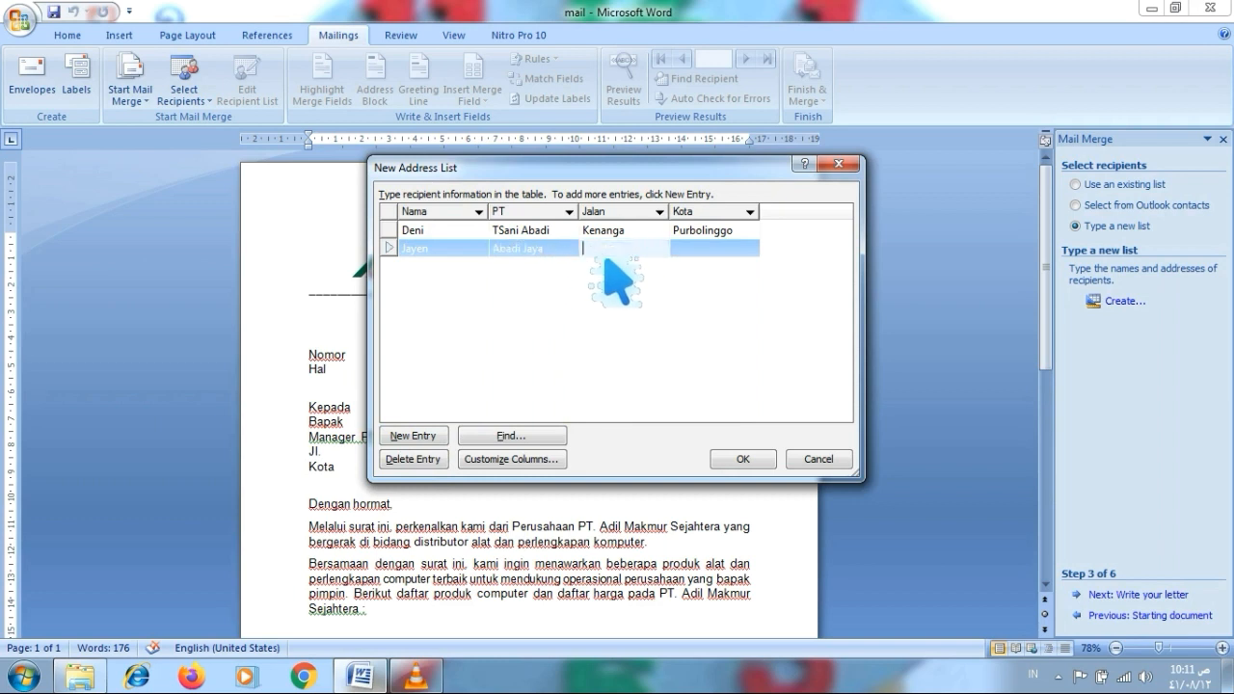
text(Bawang)
click(723, 252)
text(Pekalongan)
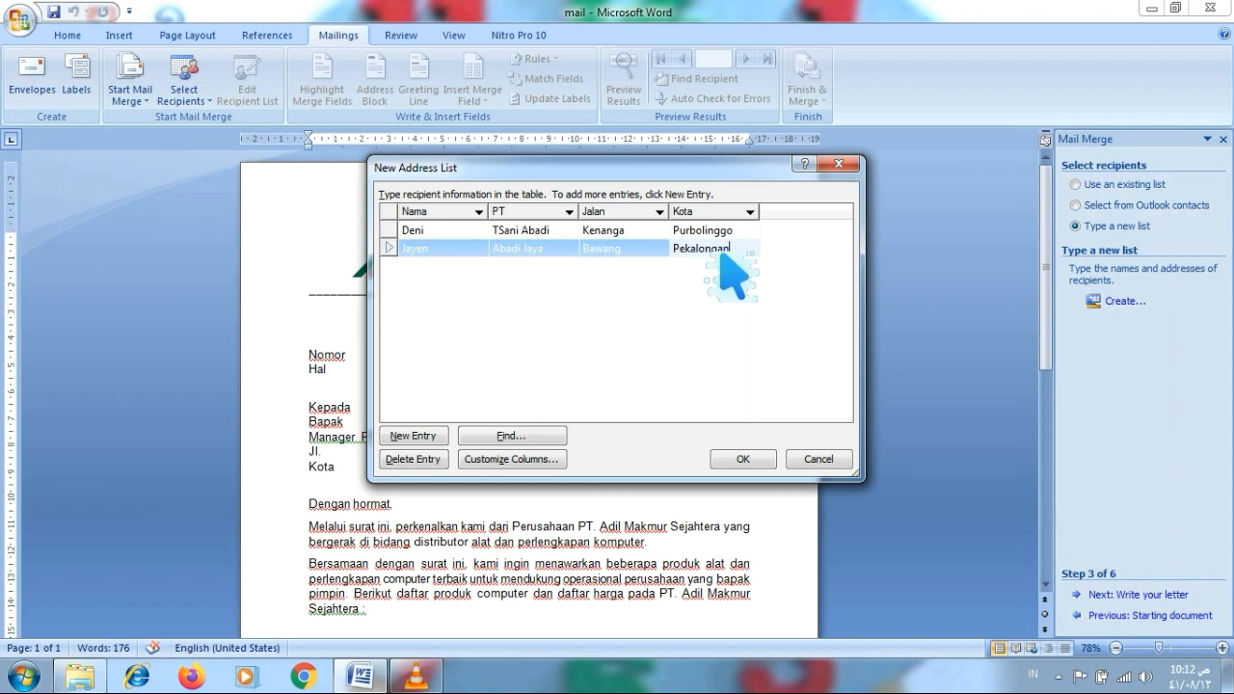
Add a third recipient entry with the person's name, the company Noni Jaya, and the street and city.
click(415, 436)
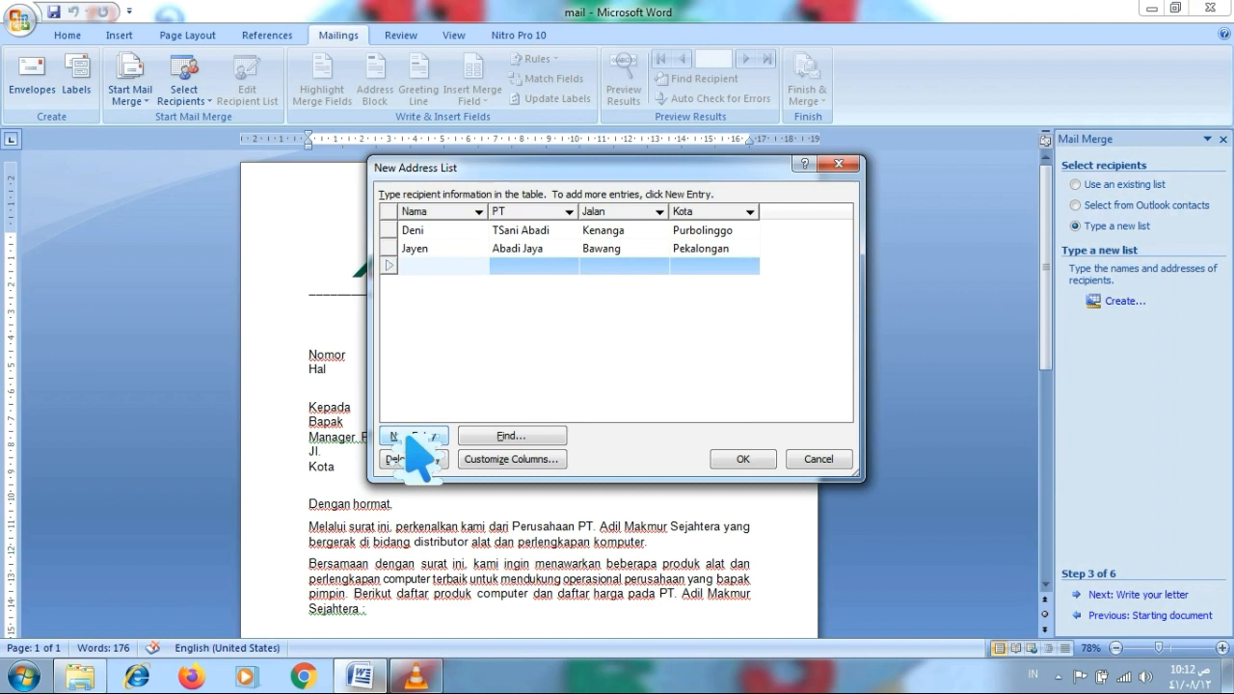
text(Doni)
click(521, 267)
text(Nor)
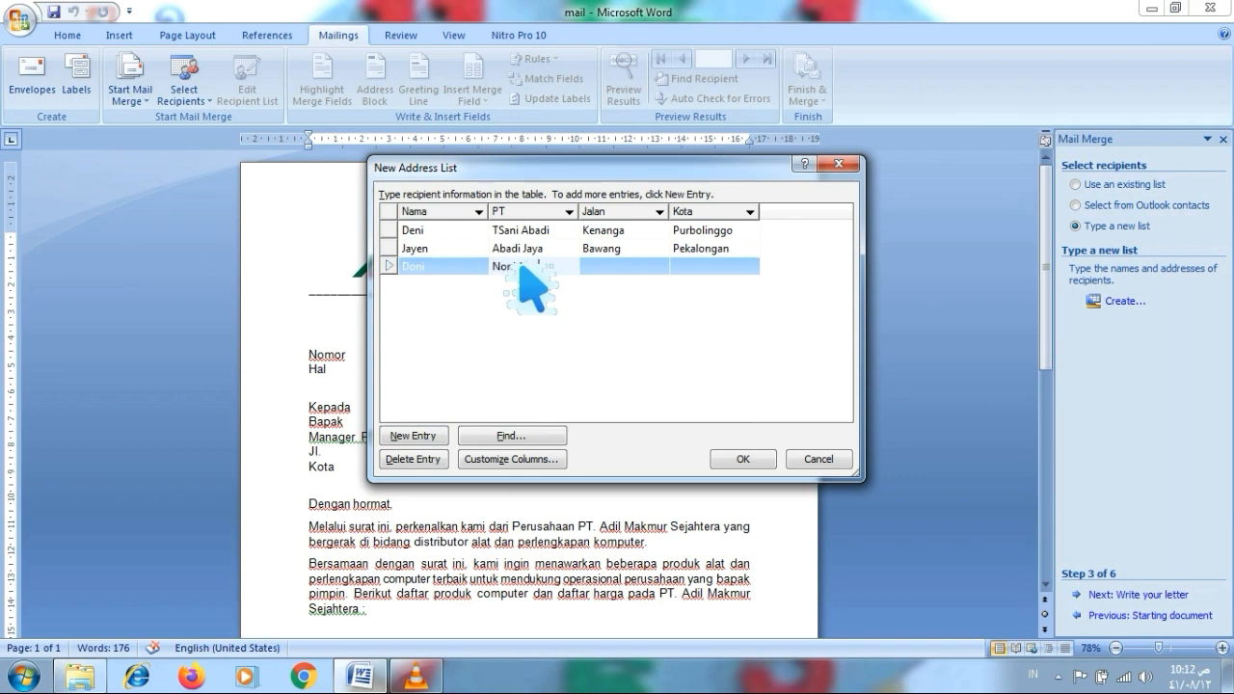
click(631, 270)
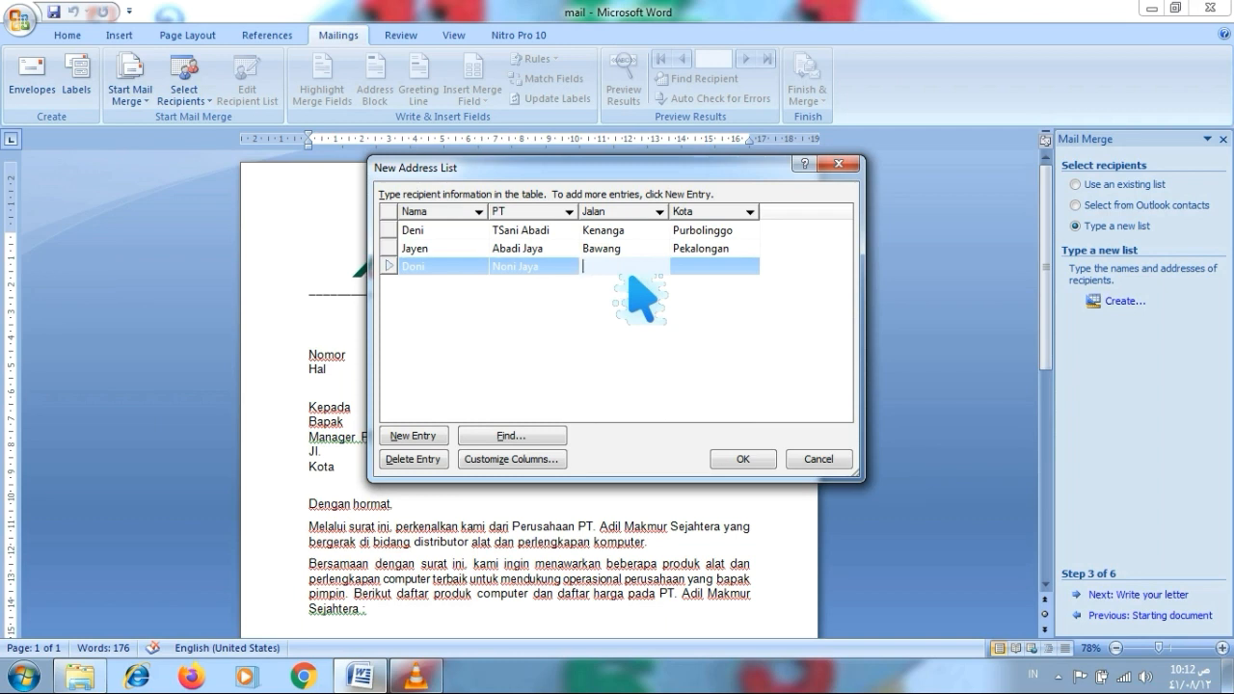
text(Putr)
key(BackSpace)
key(BackSpace)
key(BackSpace)
key(BackSpace)
key(BackSpace)
text(Ke)
text(min)
click(700, 272)
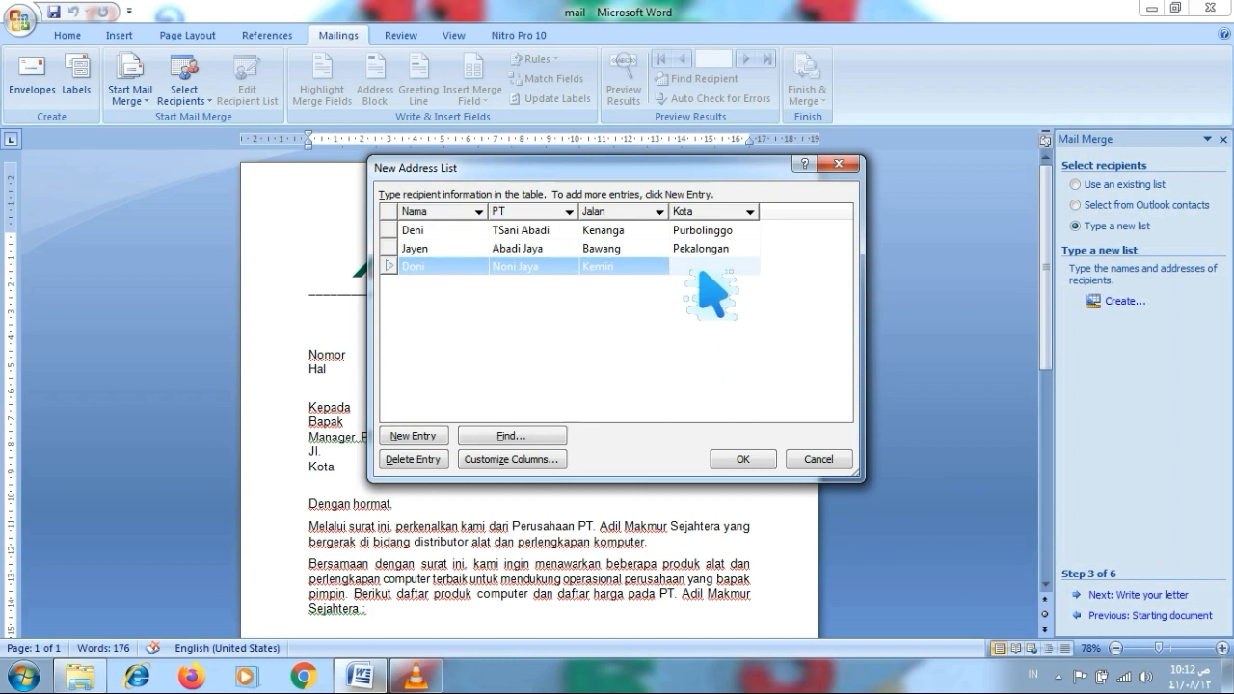
text(Banjarnejo)
Add a fourth recipient entry with the person's name, the company Jaya Aja, and the street and city.
click(426, 436)
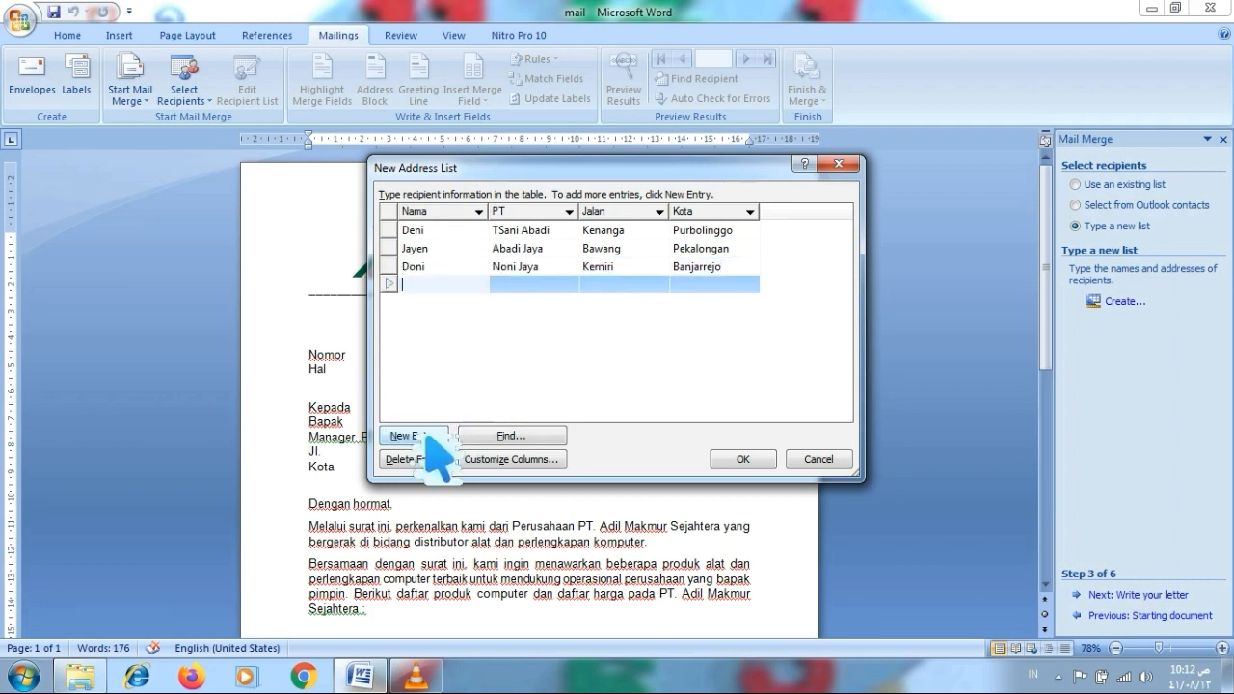
text(Tiyo)
click(522, 288)
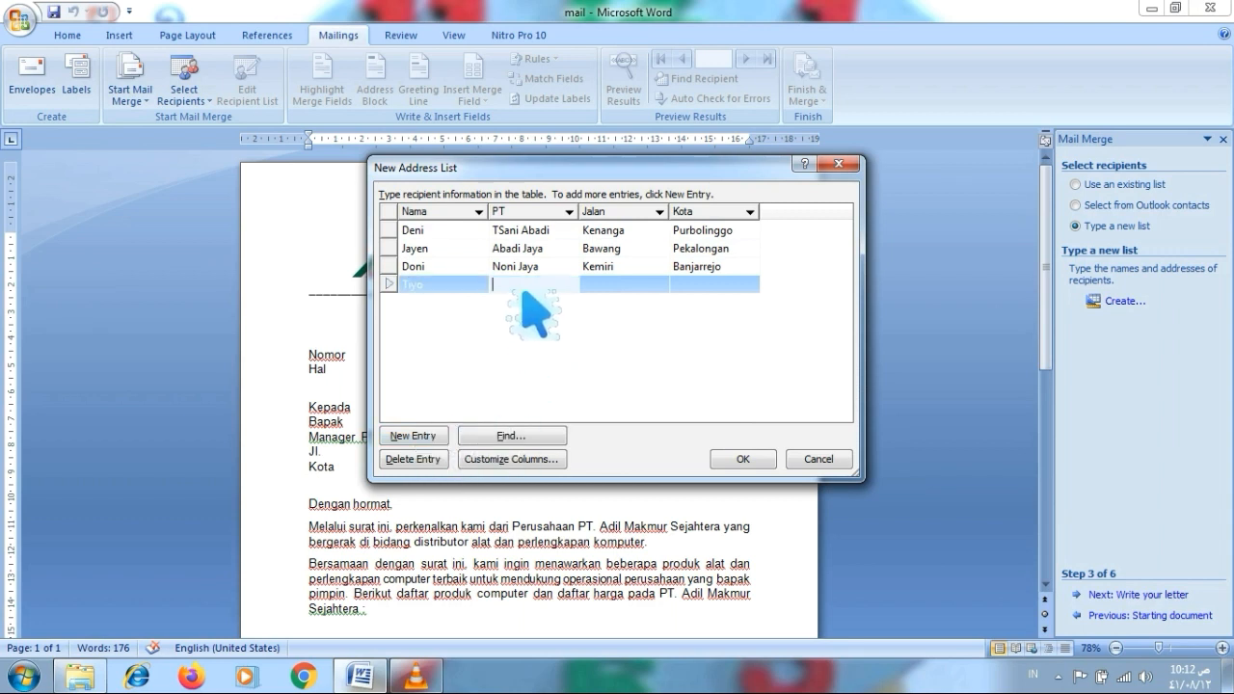
text(Jaya Aja)
click(628, 290)
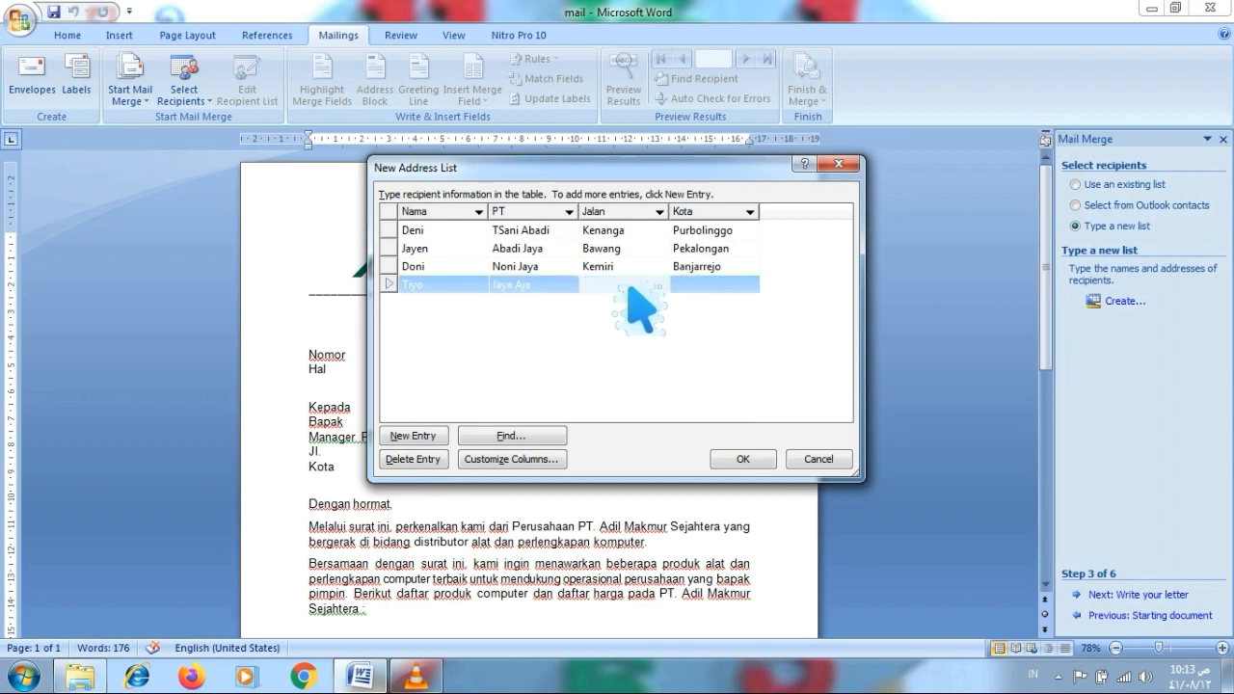
text(Ketumbar)
click(715, 290)
text(Surakarta)
Add a fifth recipient entry with the person's name, the company Makmur sentosa, and the street and city.
click(439, 438)
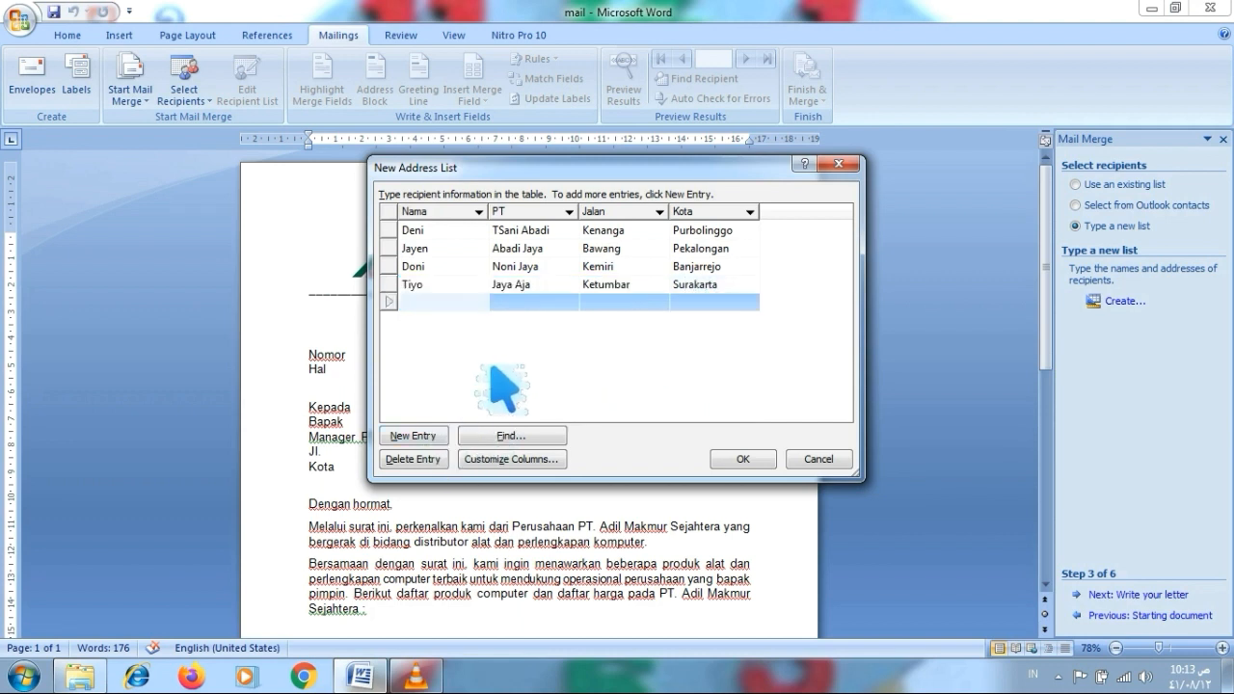
text(Santoso)
click(520, 307)
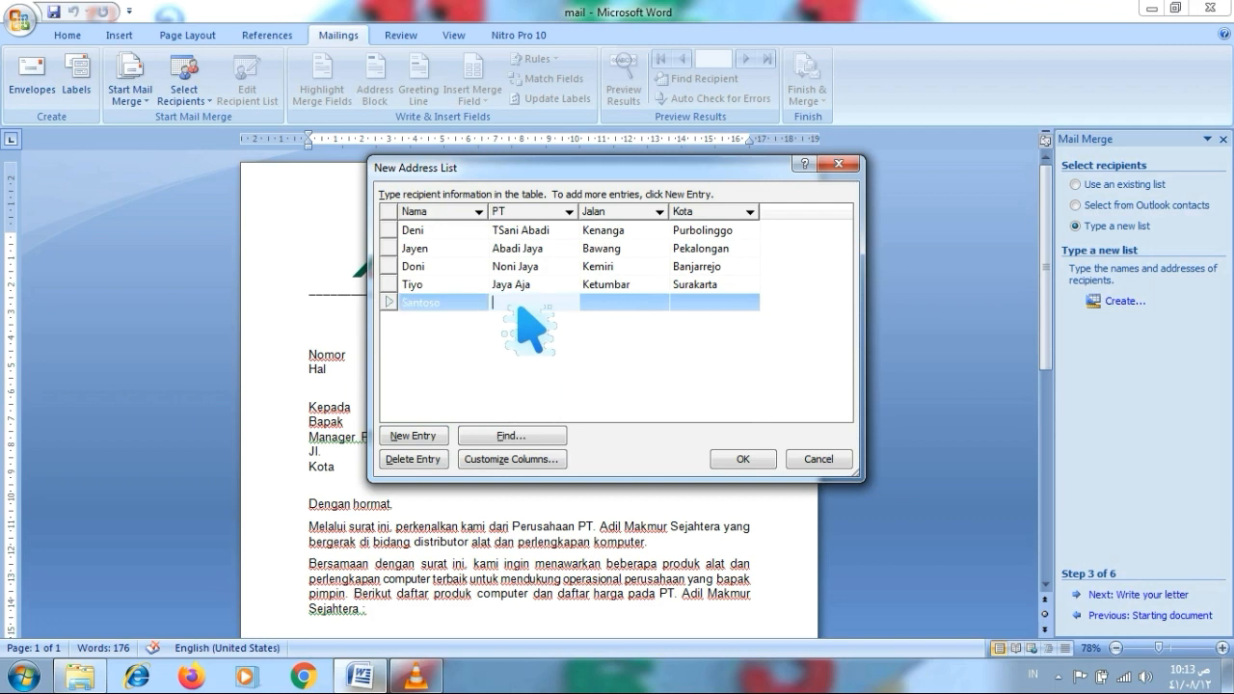
text(Santosa ml)
key(BackSpace)
key(BackSpace)
key(BackSpace)
key(BackSpace)
key(BackSpace)
key(BackSpace)
key(BackSpace)
key(BackSpace)
key(BackSpace)
key(BackSpace)
text(makmur sentosa)
key(BackSpace)
text(M)
click(625, 307)
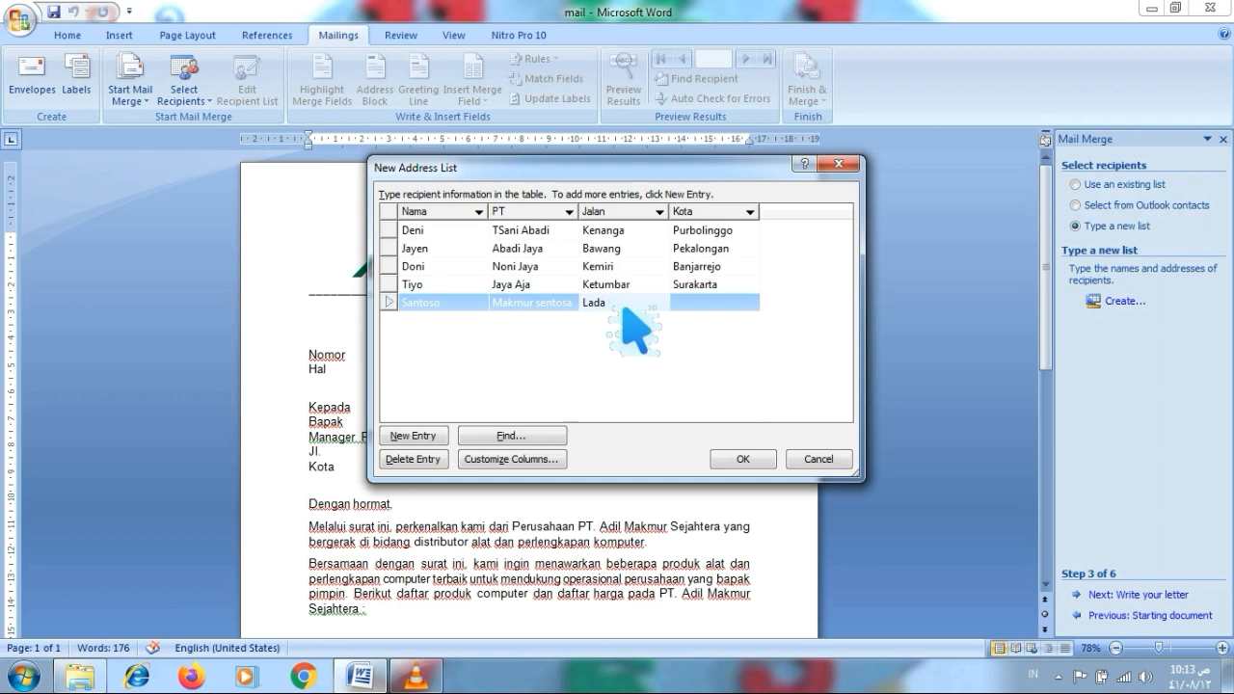
click(698, 305)
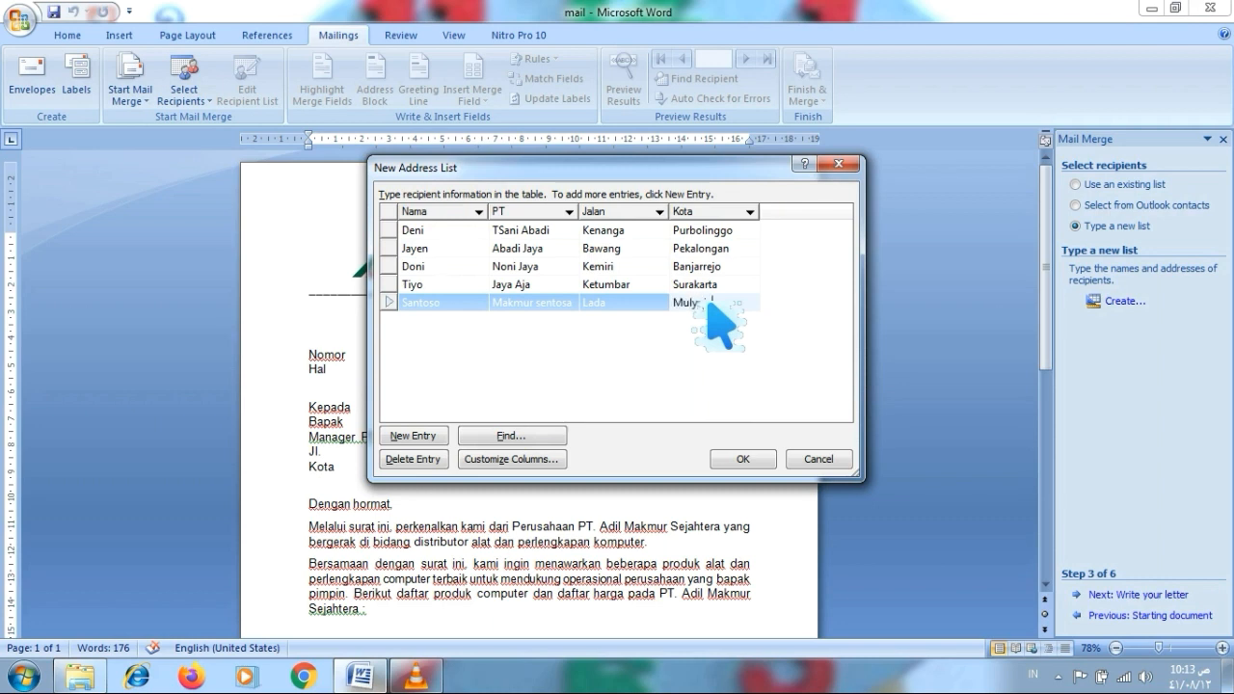
Add a sixth recipient entry with the person's name, the company Prakarsa abadi, and the street and city.
click(436, 437)
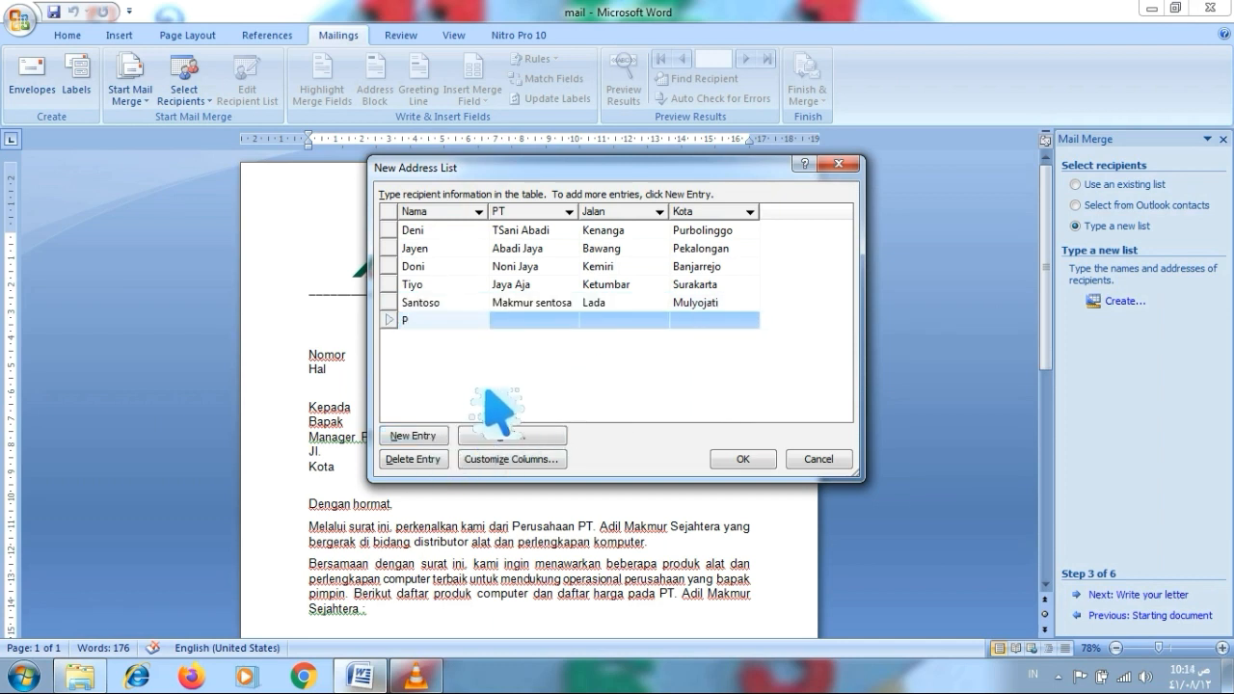
text(Pandu)
key(Tab)
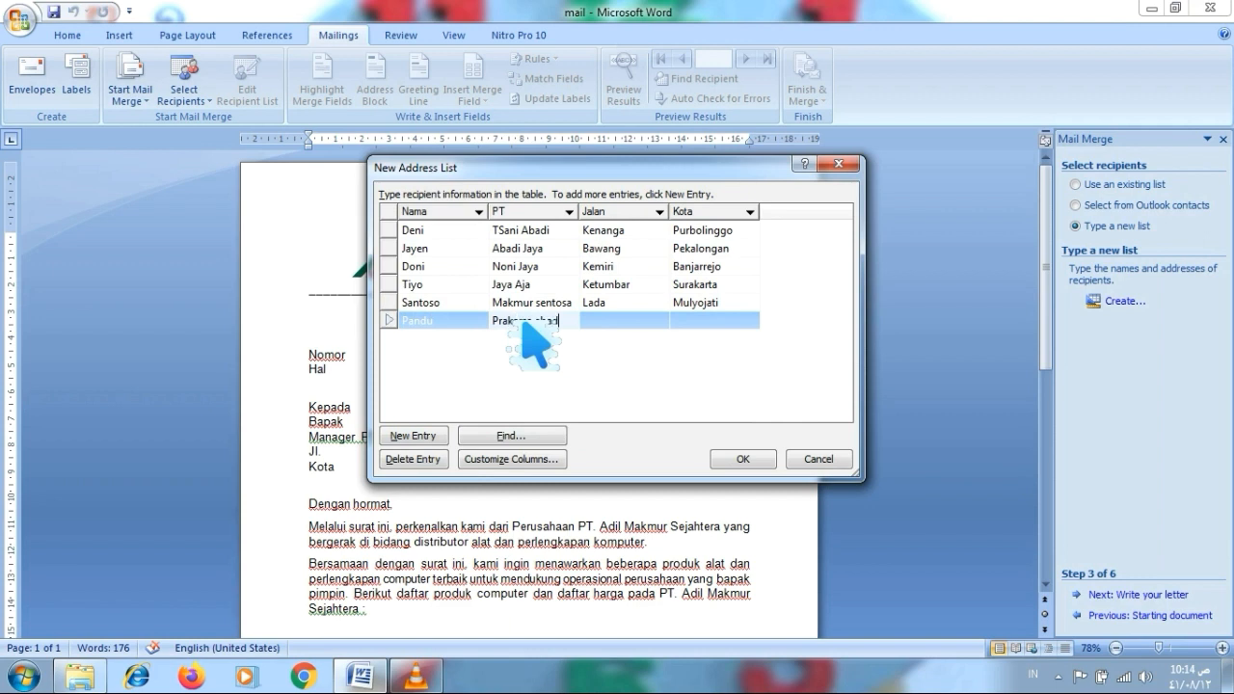
text(Prakarsa abadi)
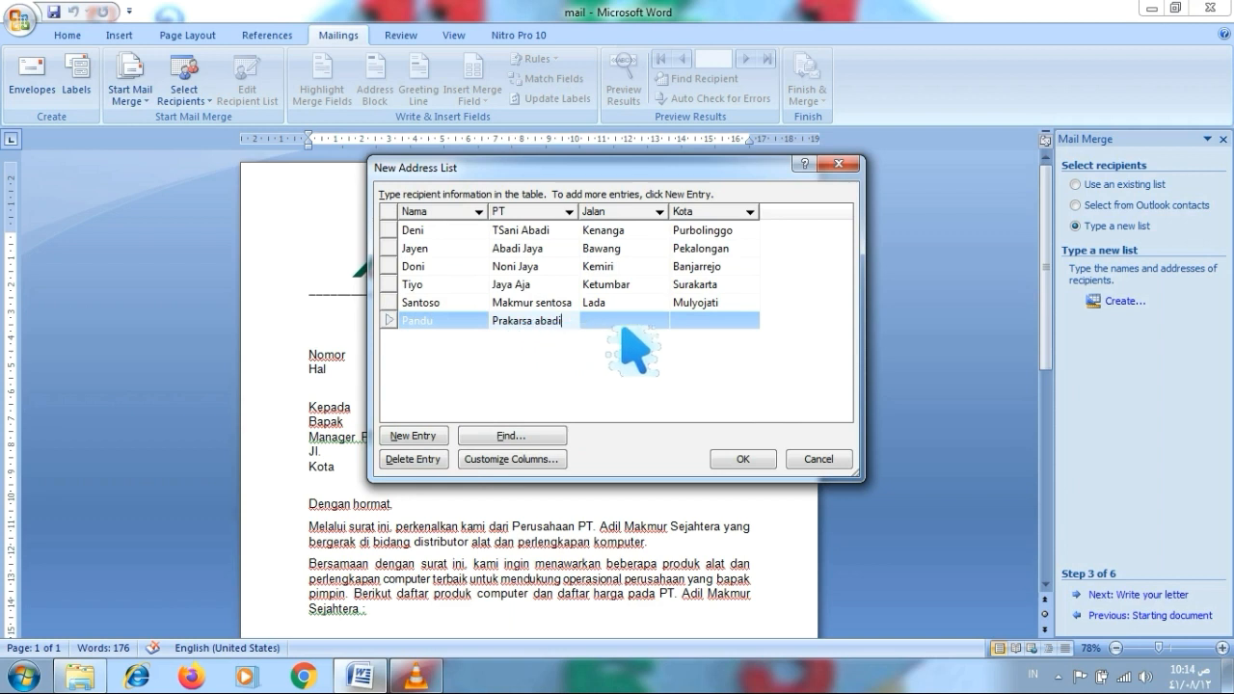
key(Tab)
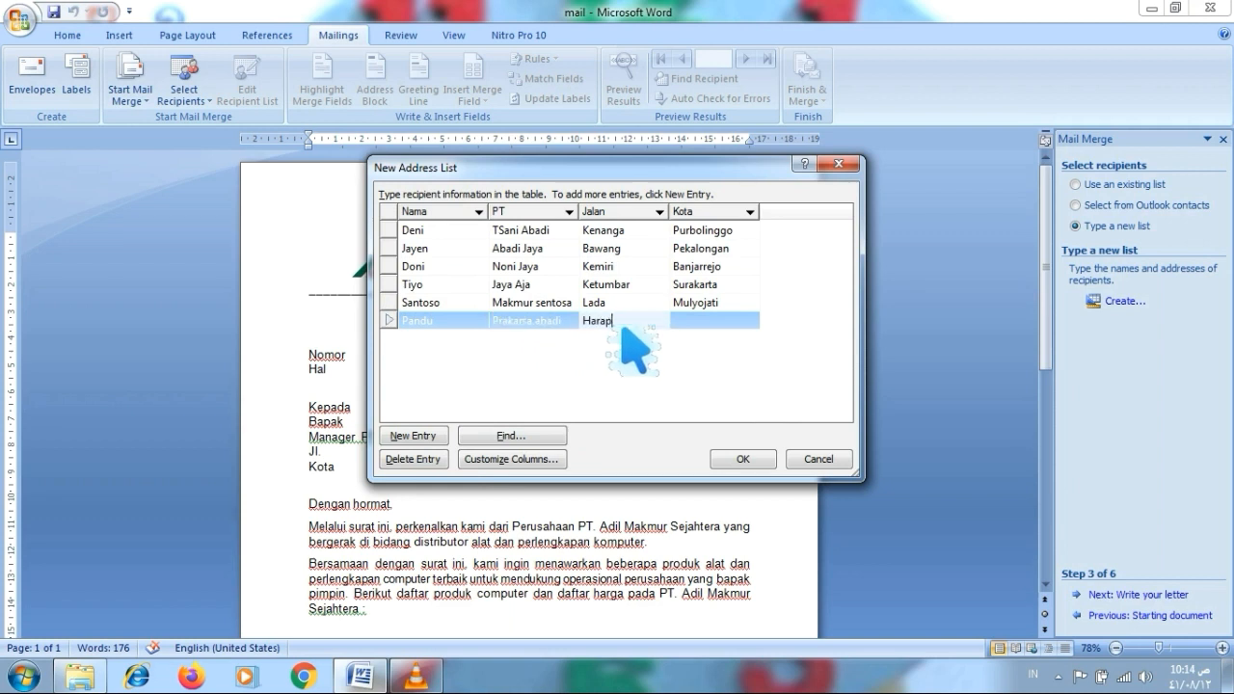
text(Harapan)
key(Tab)
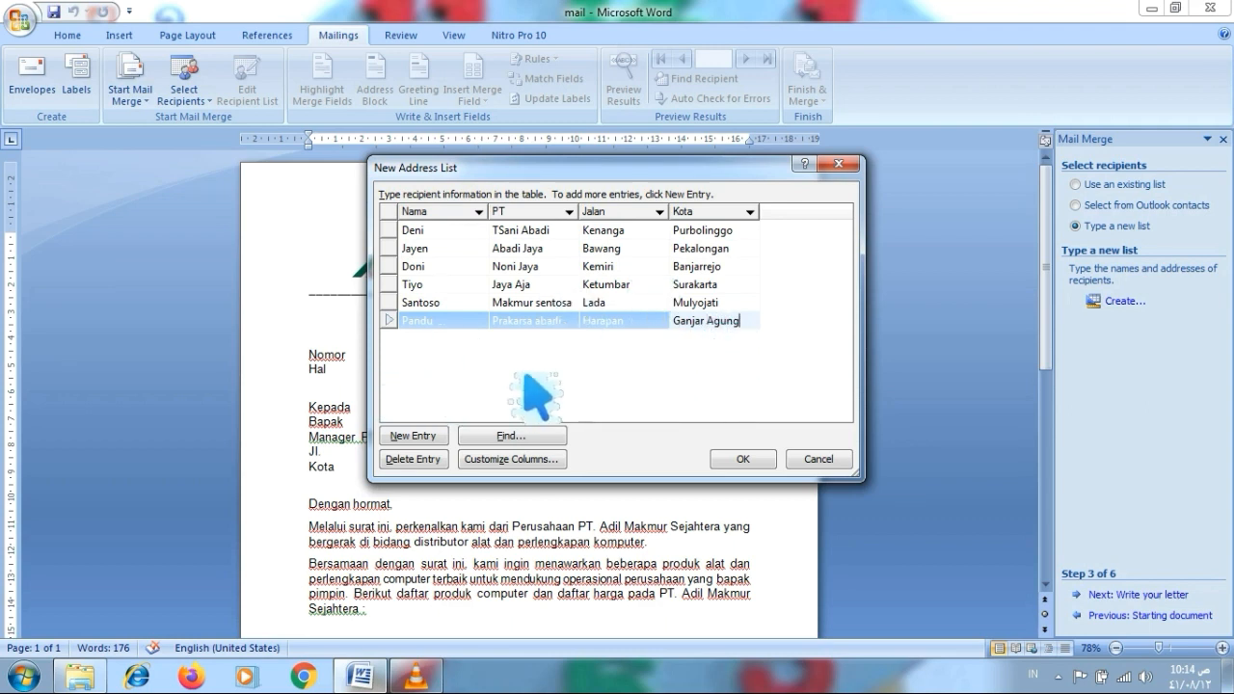
Finish the address list and save it as "data surat" in My Data Sources.
click(742, 459)
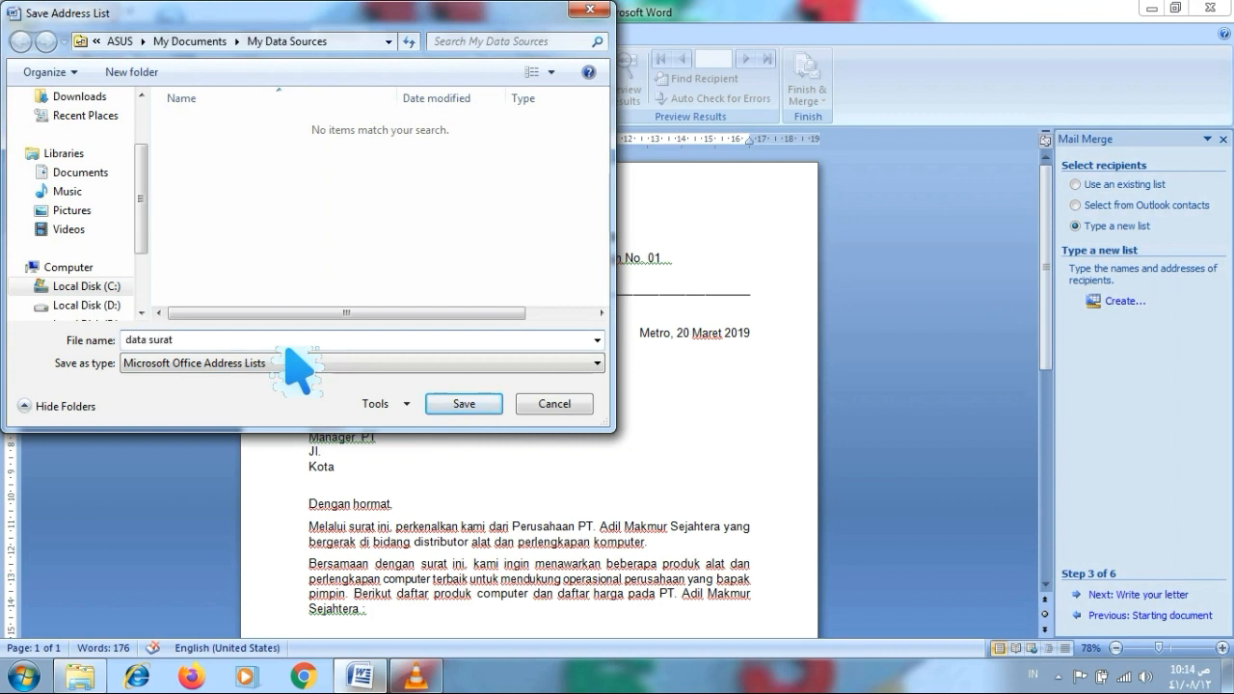
click(468, 405)
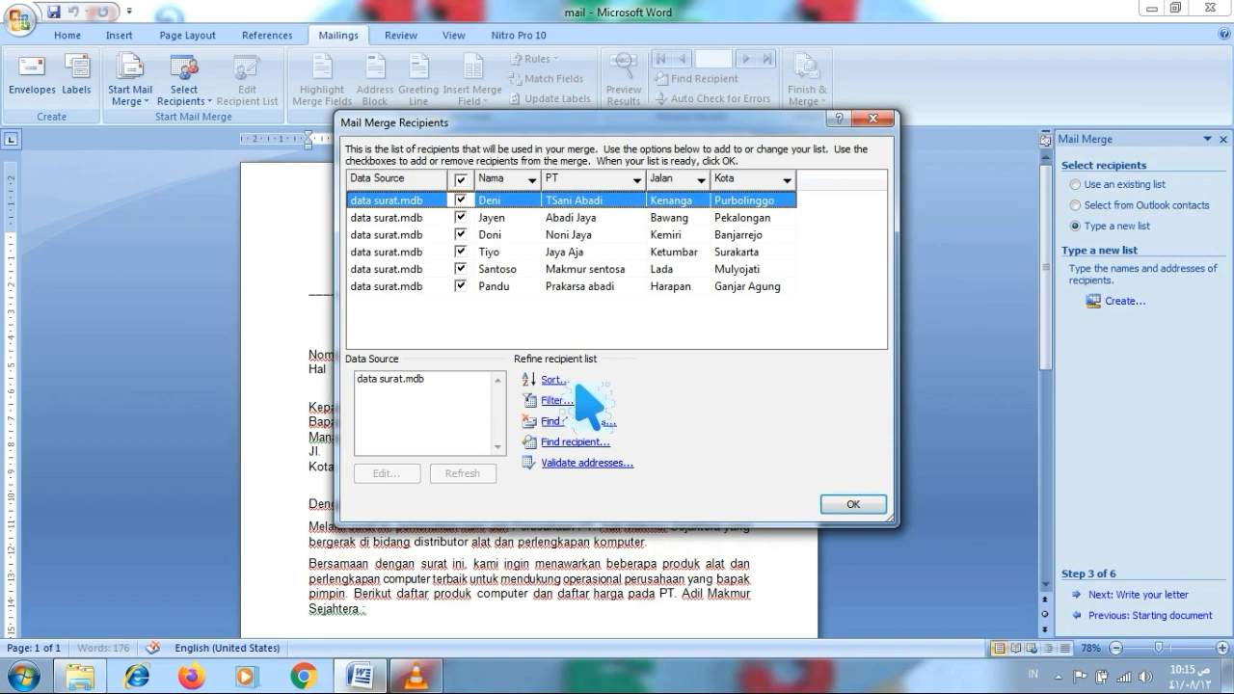
Sort the merge recipients by Nama in ascending order and accept the recipient list.
click(563, 381)
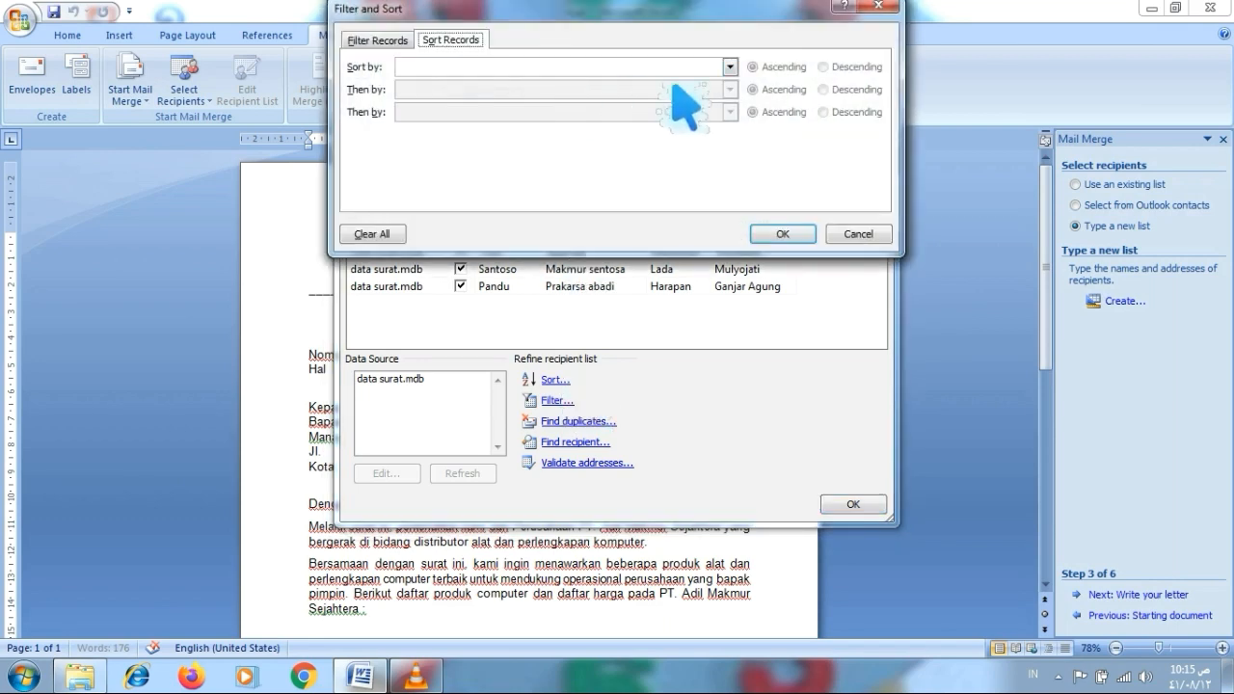
click(730, 67)
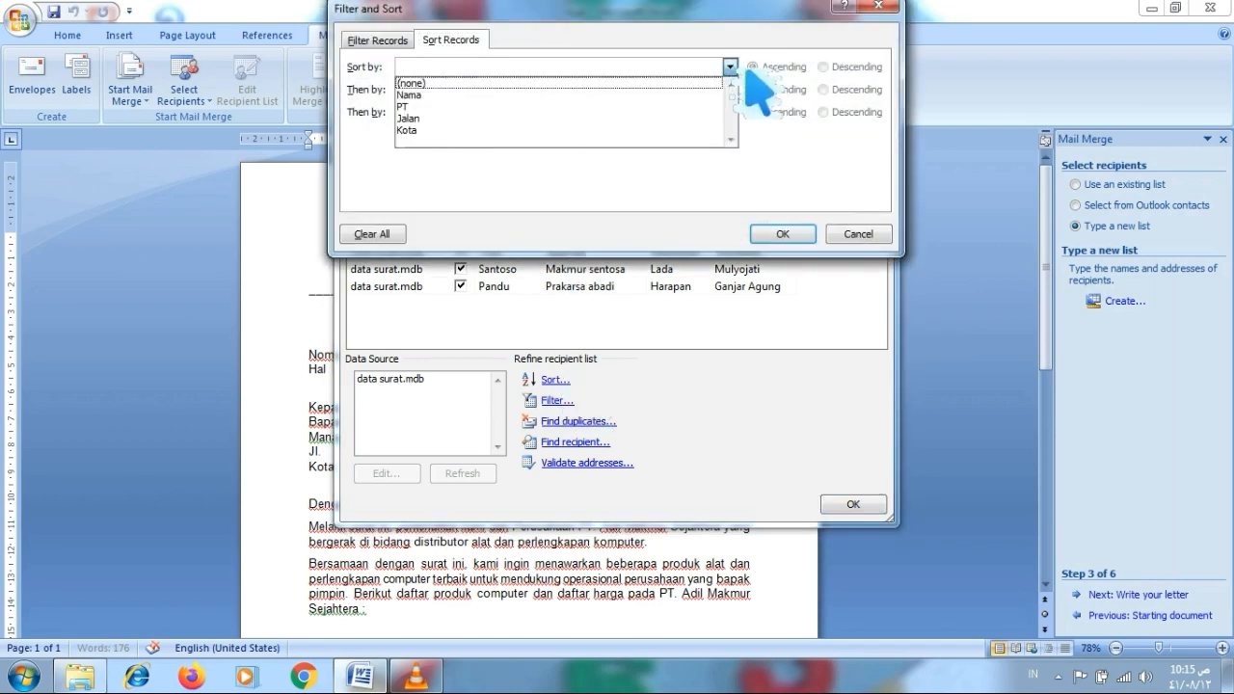
click(655, 97)
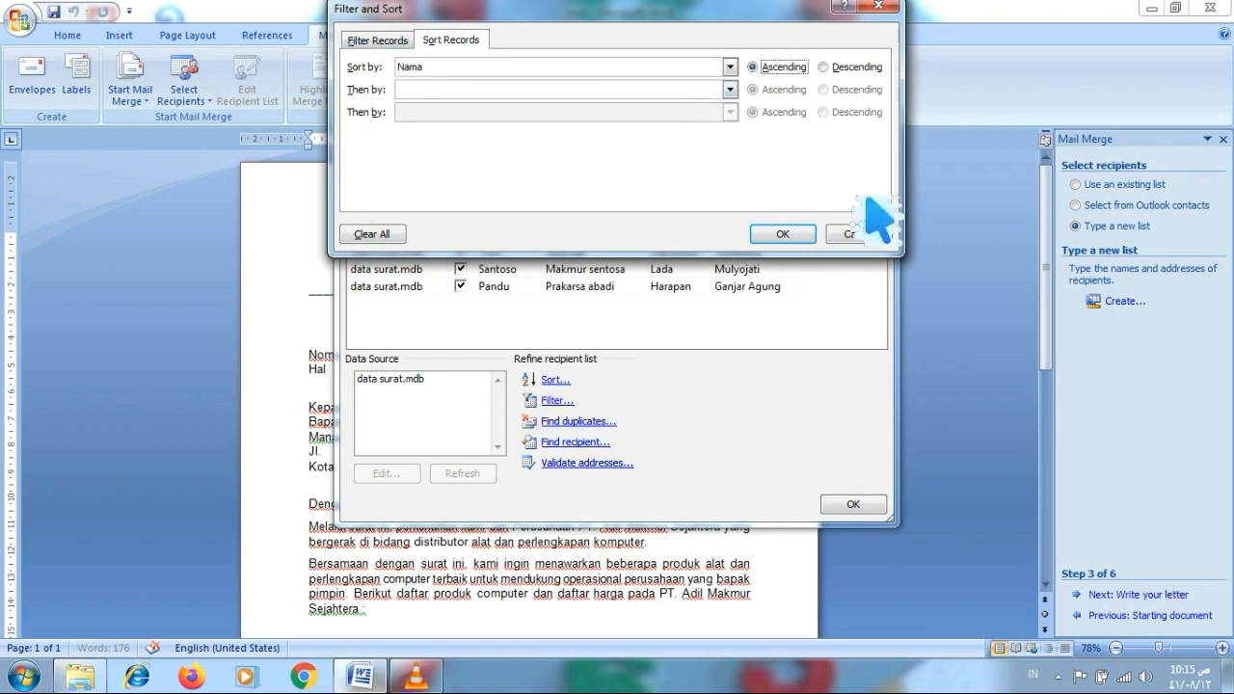
click(786, 232)
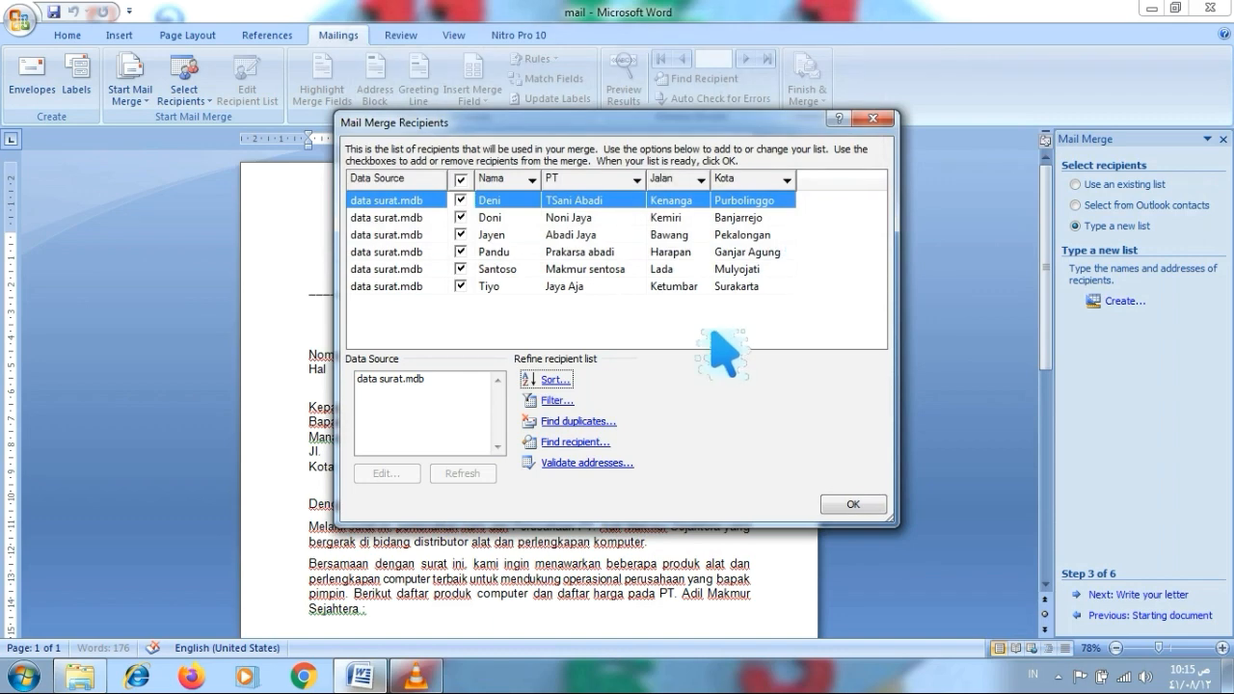
click(858, 505)
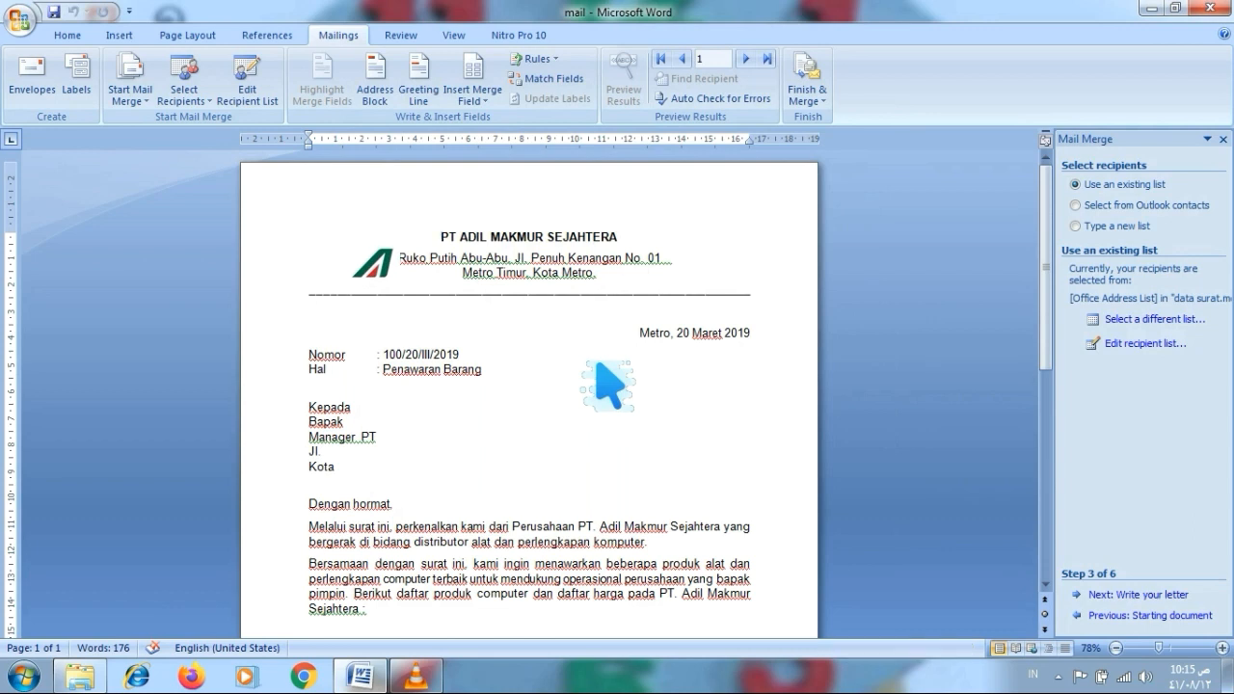
Close the Mail Merge task pane and insert the Nama merge field after "Bapak" in the letter's address block.
click(446, 308)
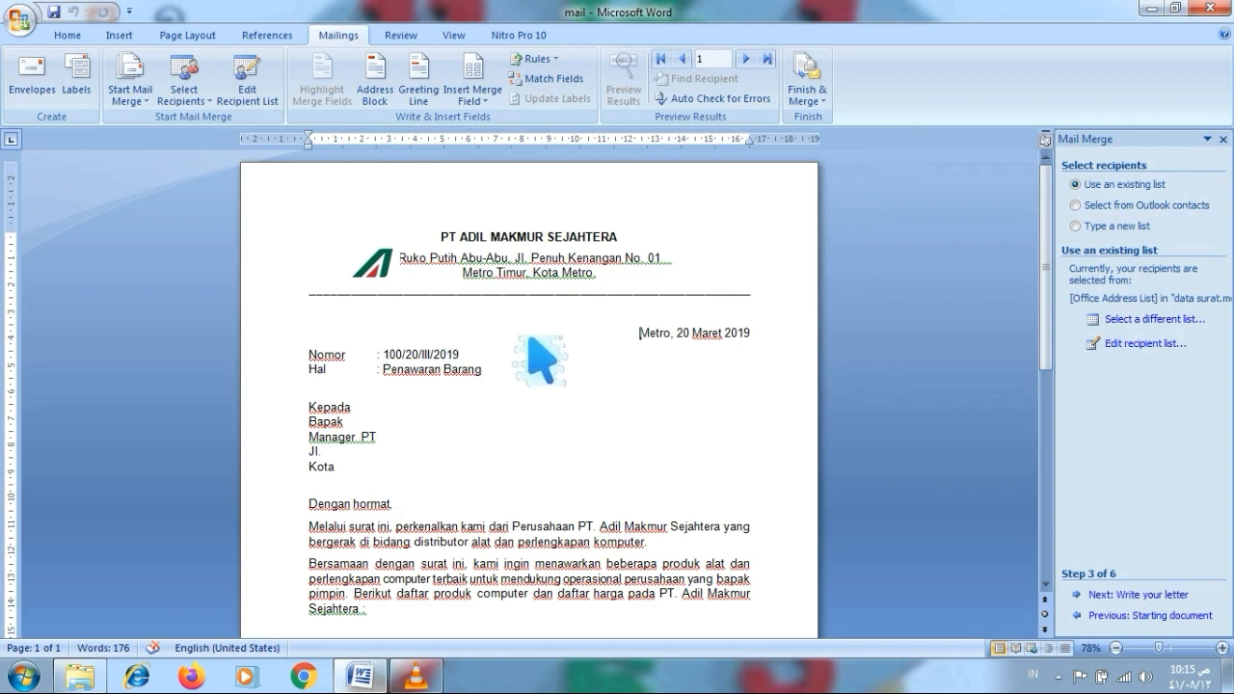
click(1223, 139)
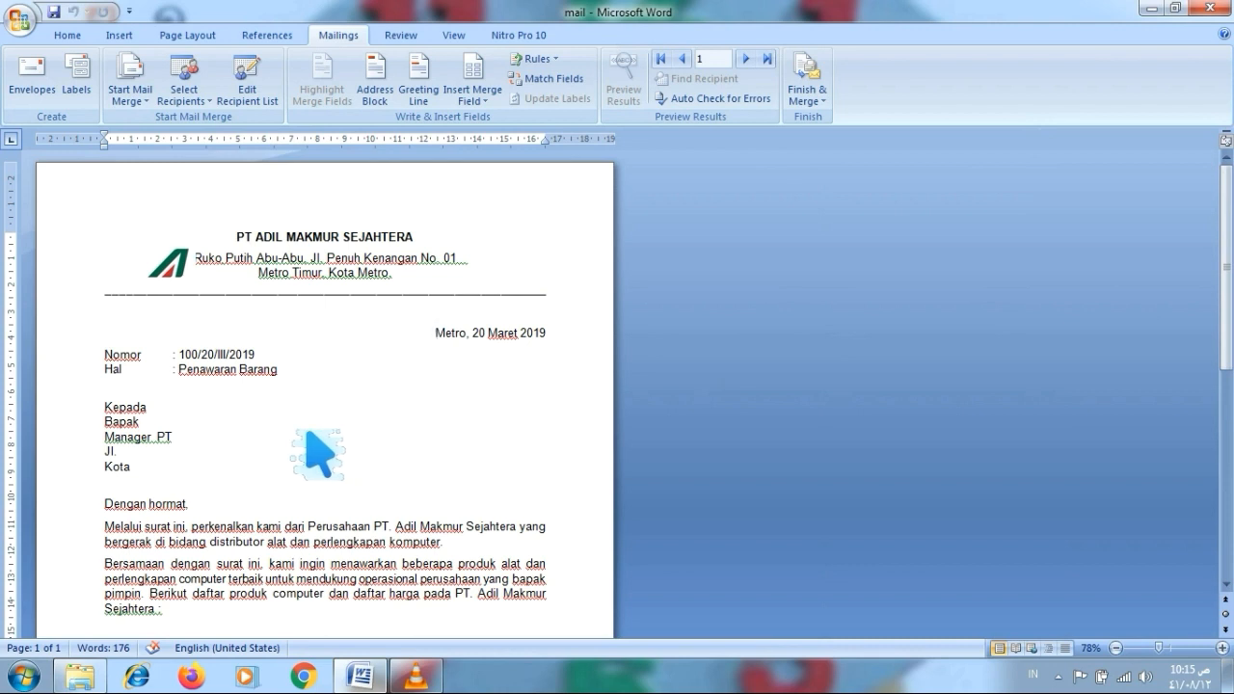
click(166, 431)
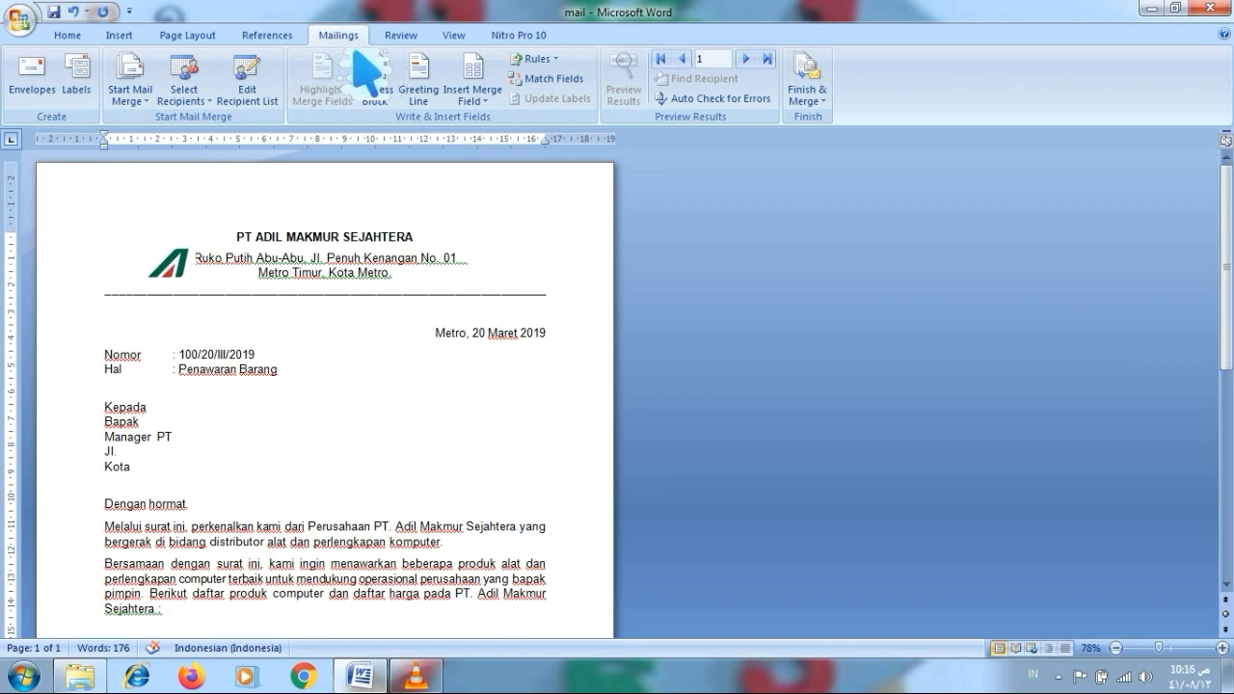
click(487, 96)
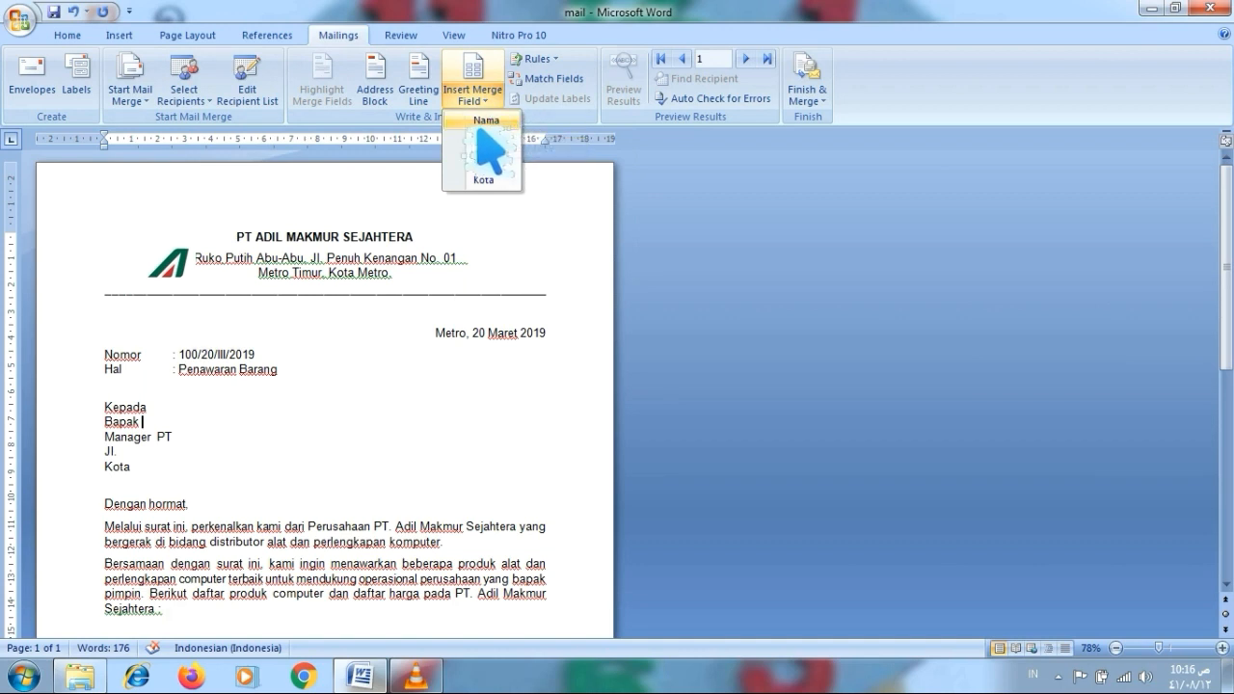
click(477, 123)
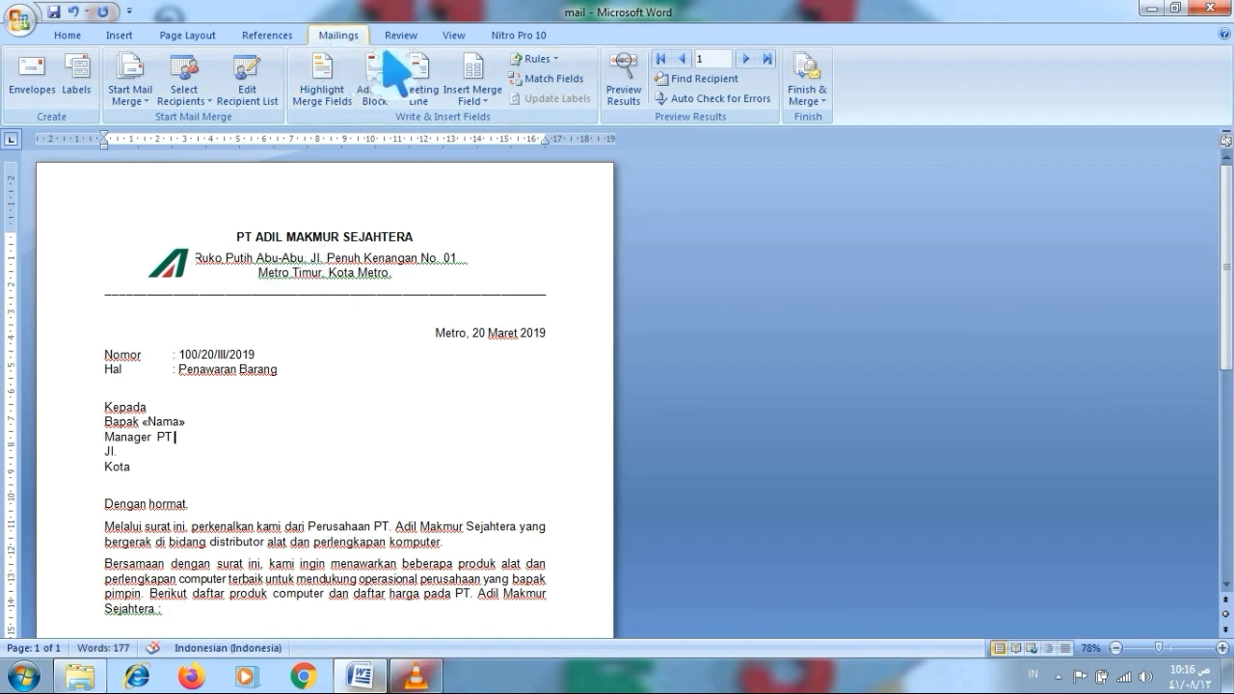
Insert the PT merge field after "Manager PT" and the Jalan merge field after "Jl.".
click(479, 104)
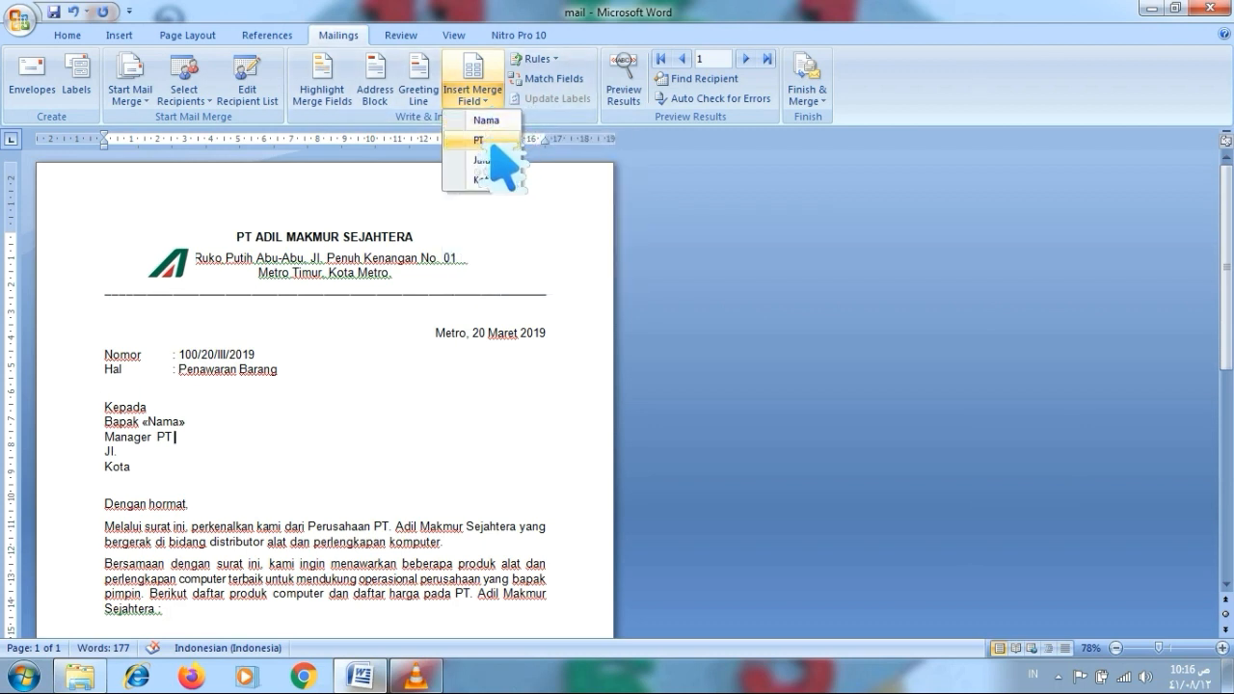
click(500, 142)
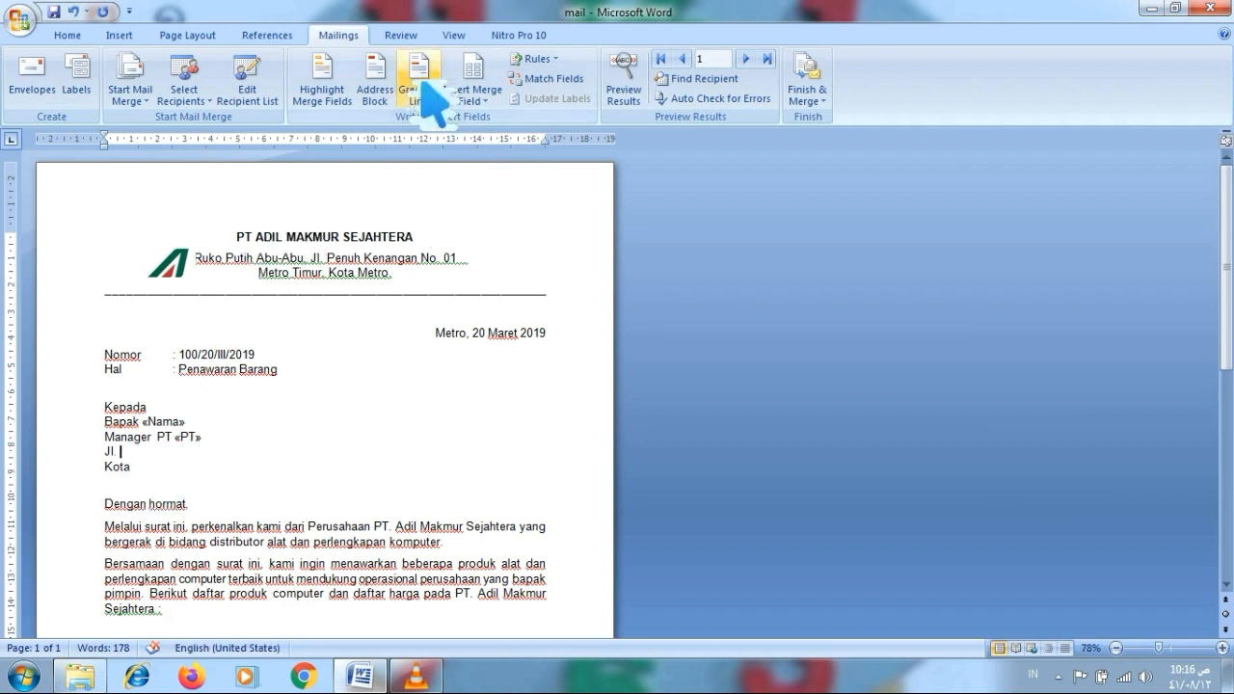
click(493, 96)
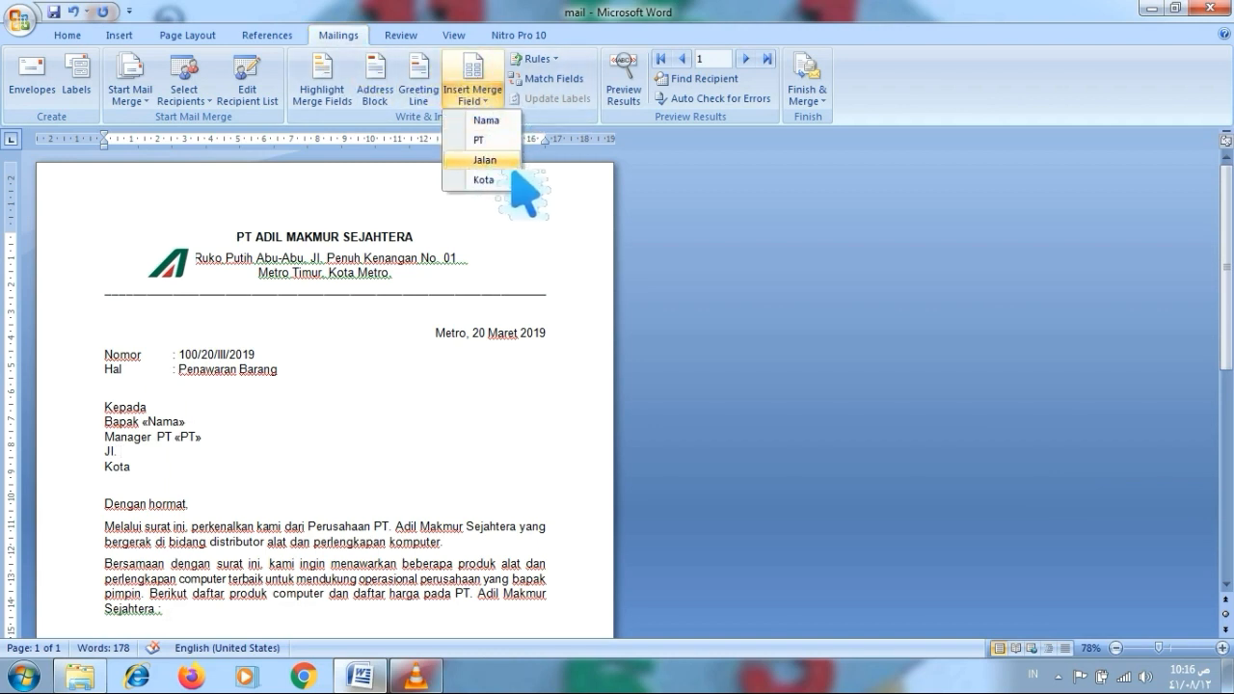
click(488, 164)
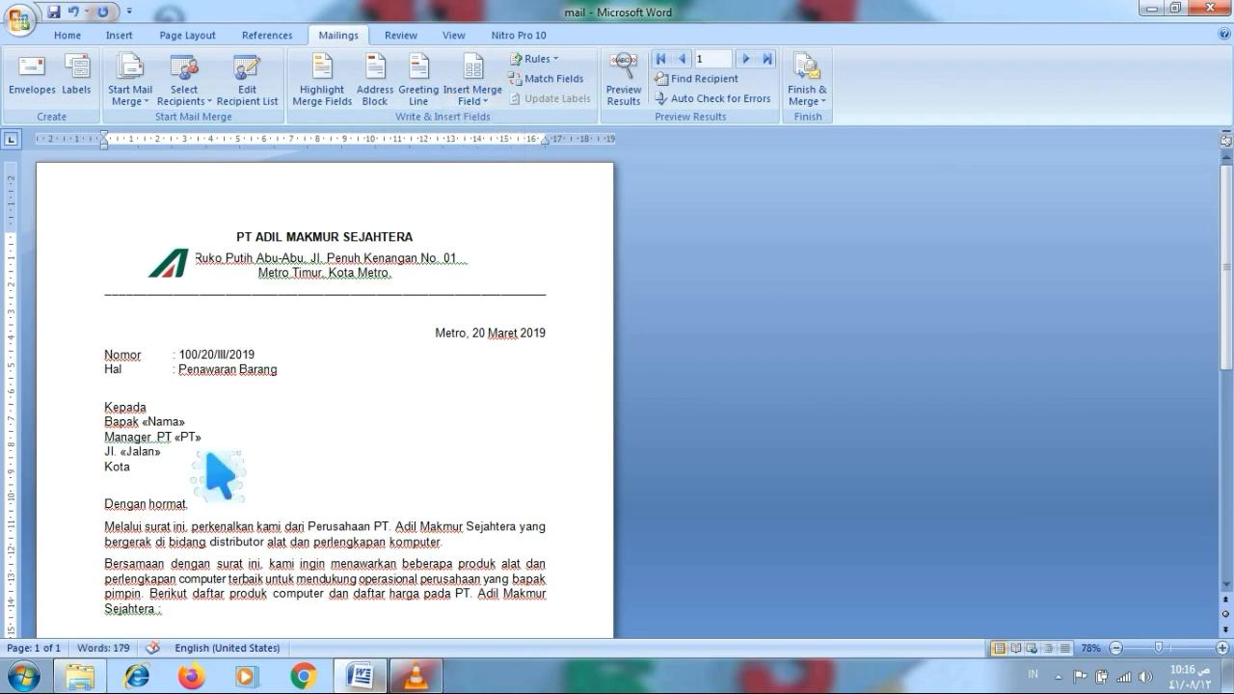
Insert the Kota merge field after "Kota" on the last line of the address block.
click(157, 468)
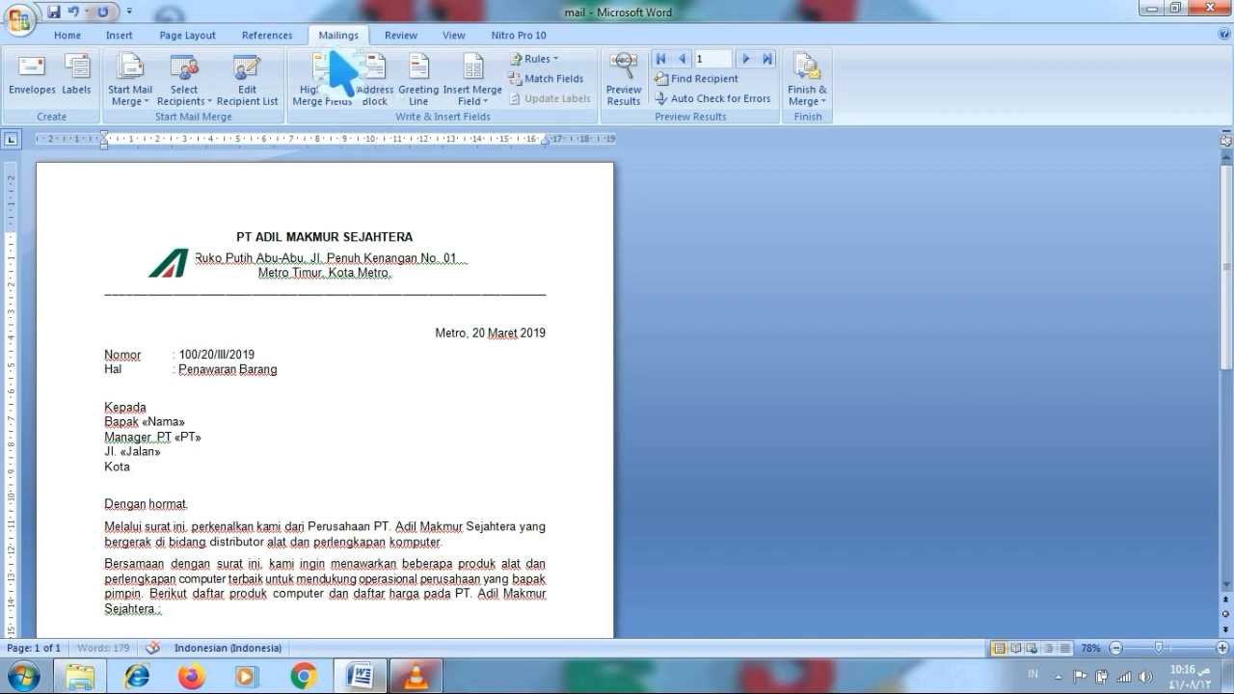
click(499, 106)
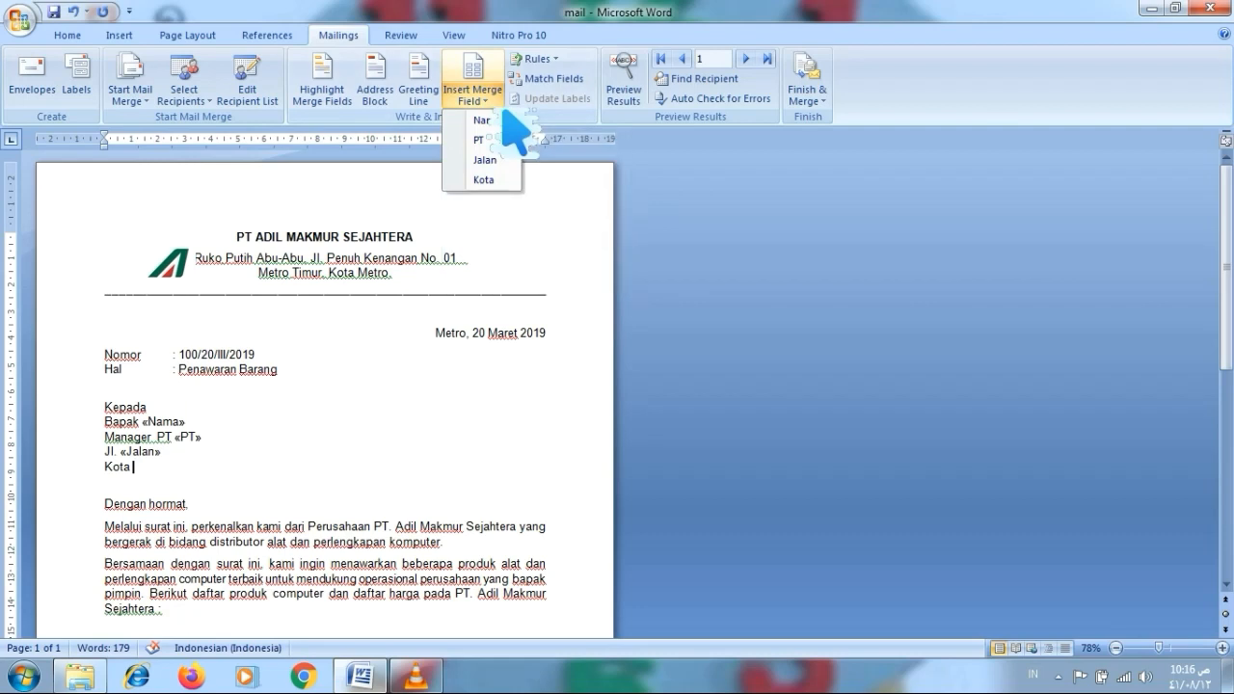
click(488, 183)
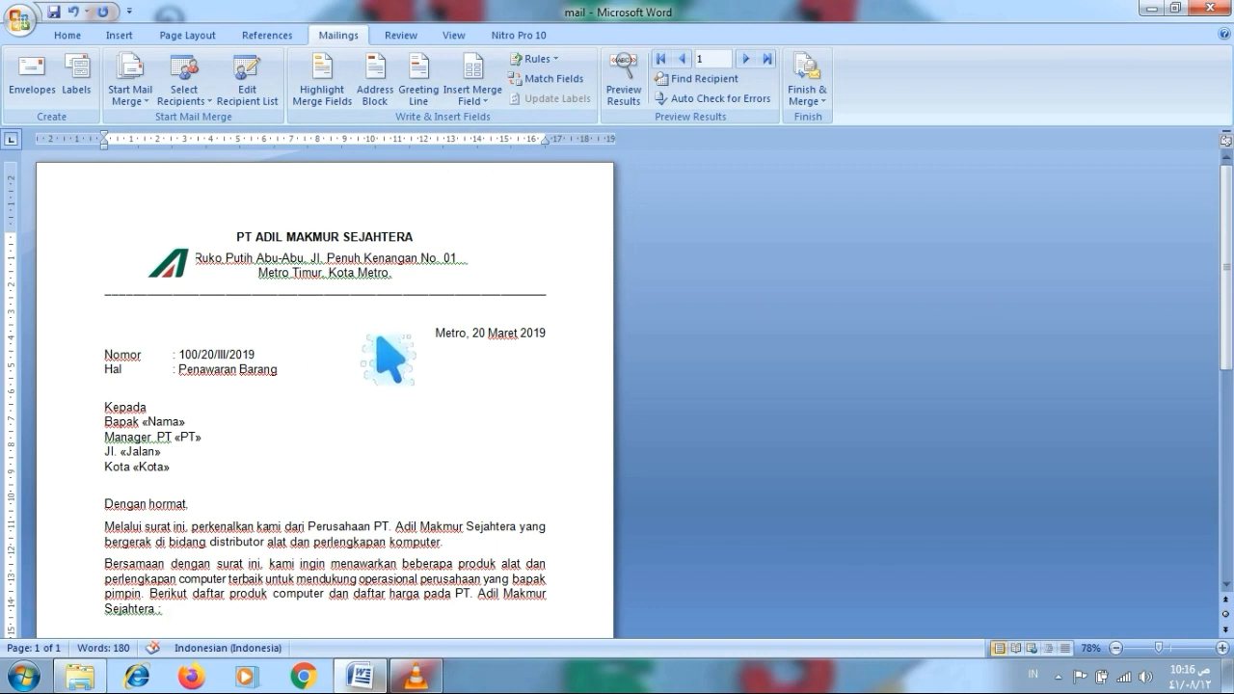
drag(337, 179, 375, 96)
click(365, 455)
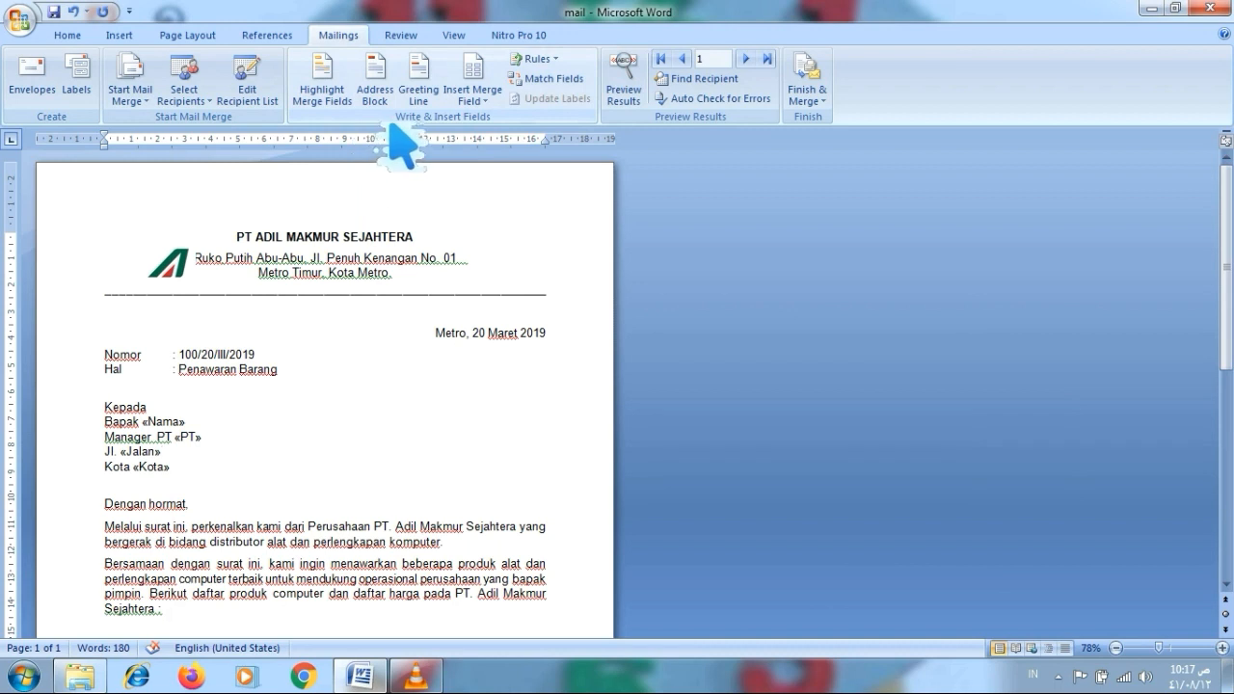
Preview the merge results for the first recipient and look through the whole letter at 60% zoom.
click(624, 82)
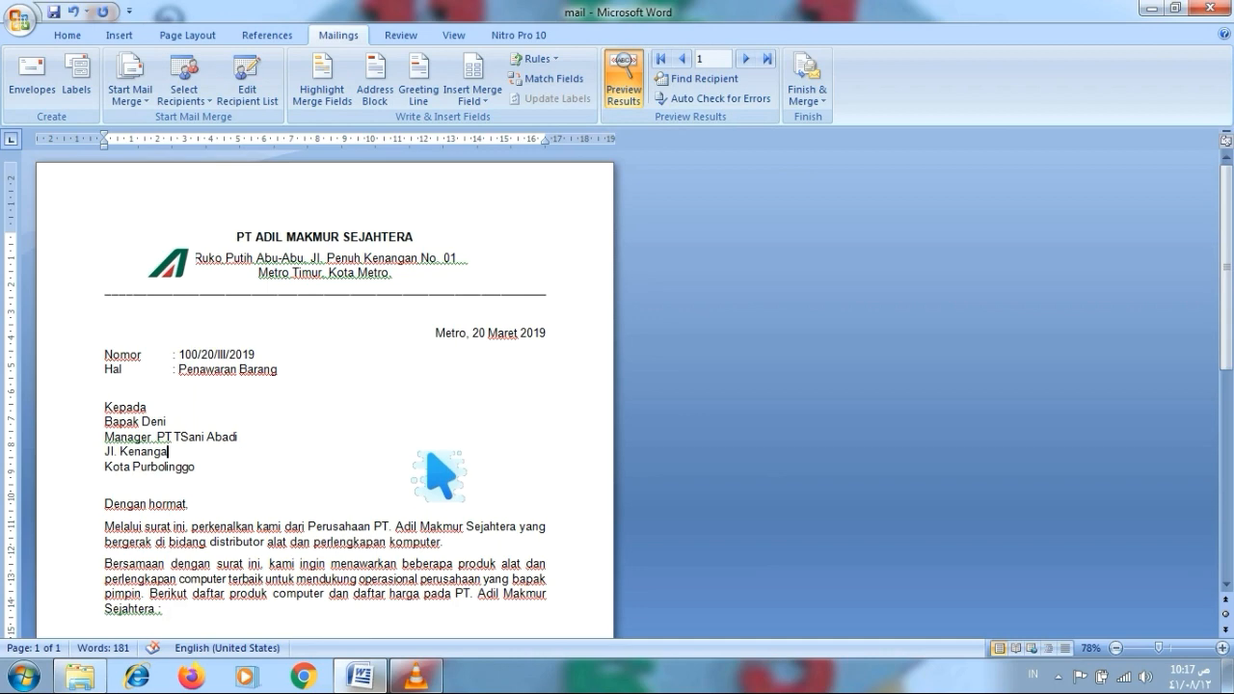
scroll(1226, 509, down, 12)
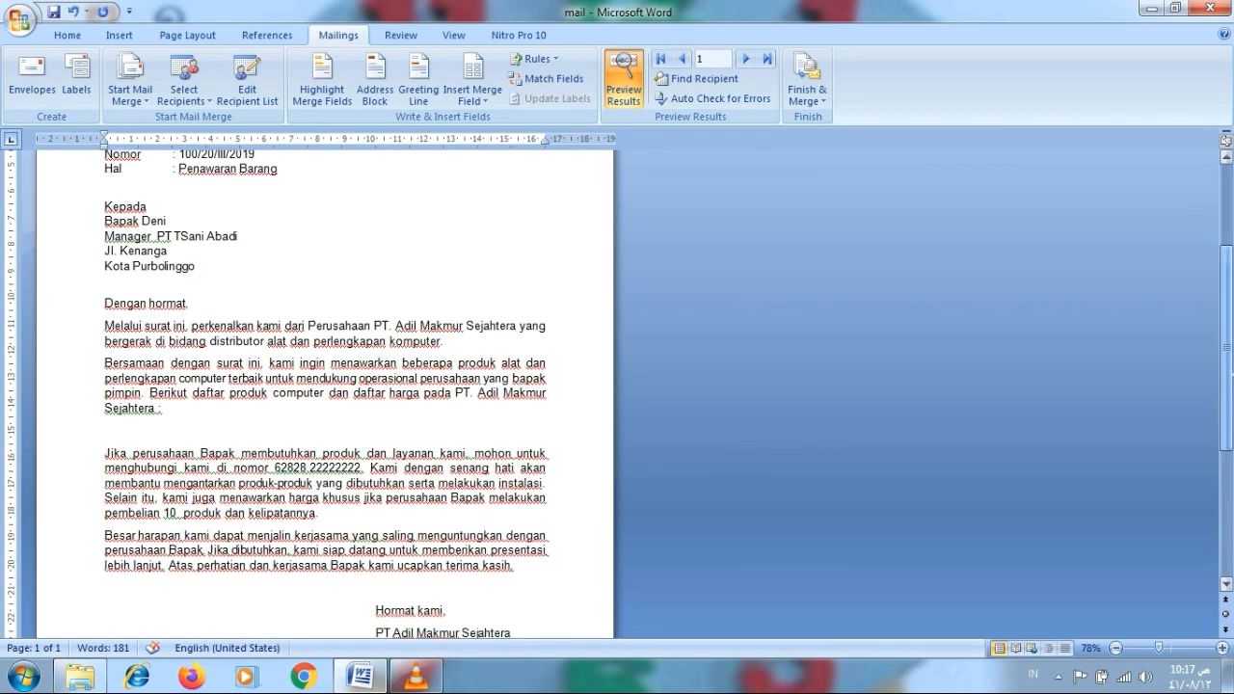
scroll(1178, 627, up, 10)
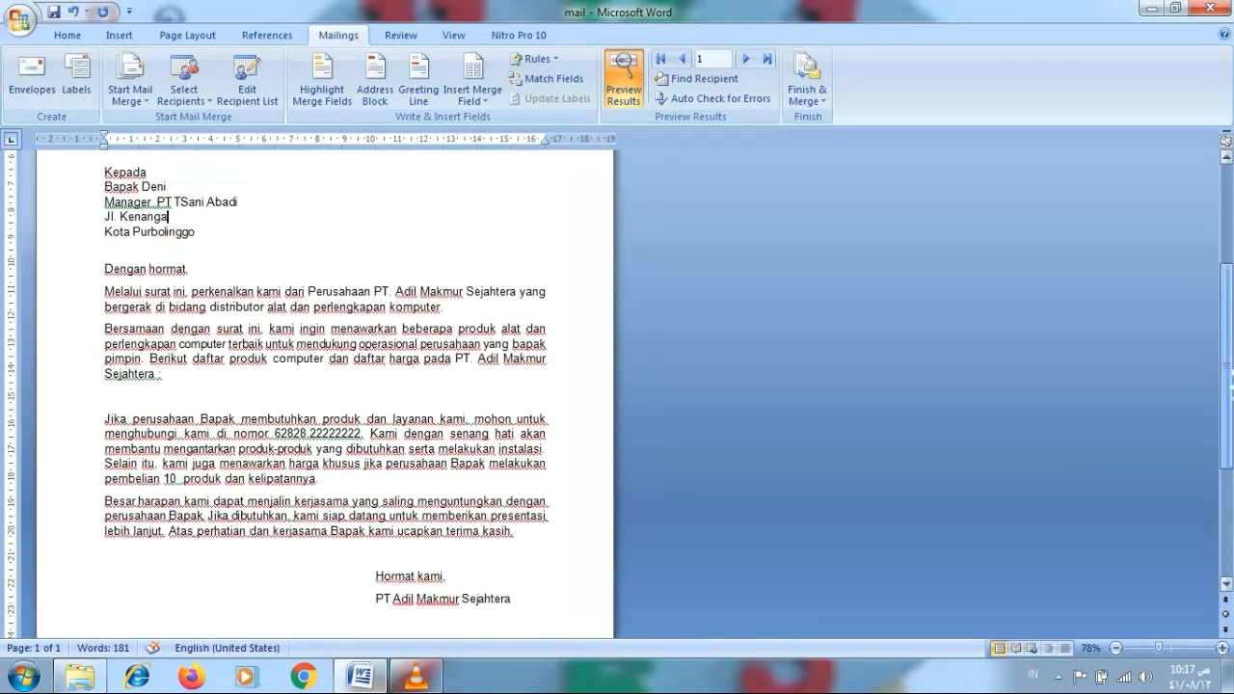
scroll(1178, 627, down, 5)
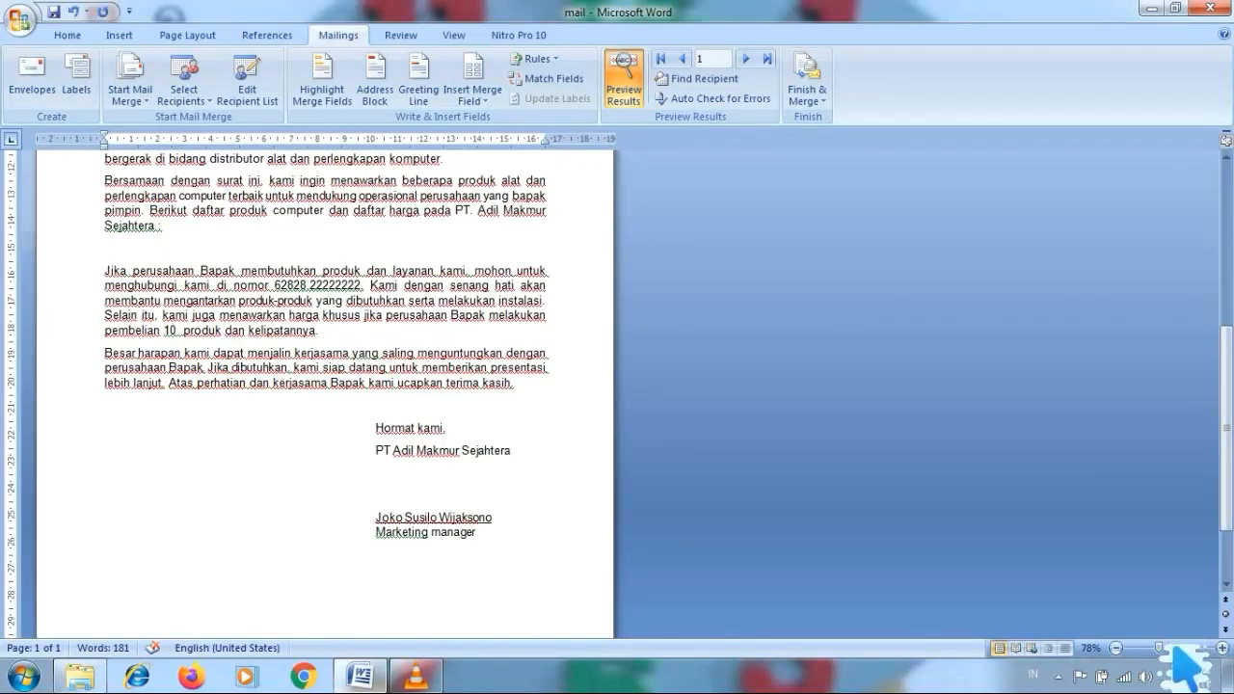
drag(1160, 648, 1150, 648)
scroll(392, 395, down, 4)
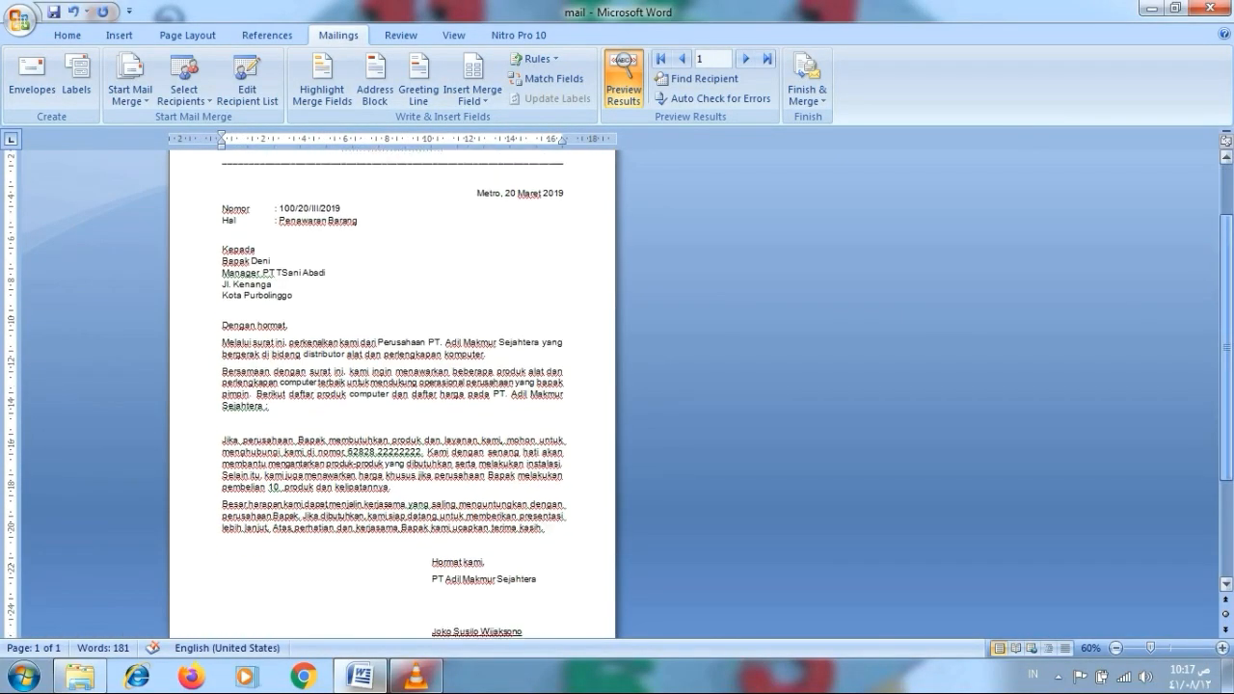
scroll(393, 396, up, 3)
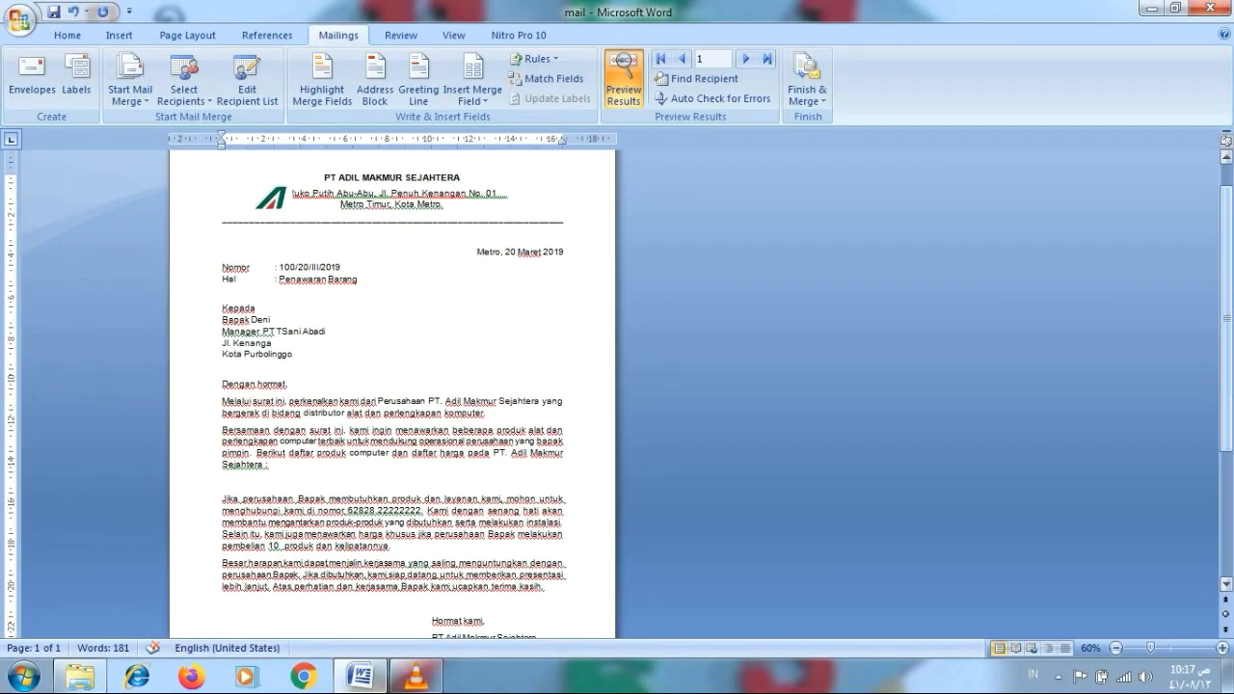
scroll(392, 396, up, 1)
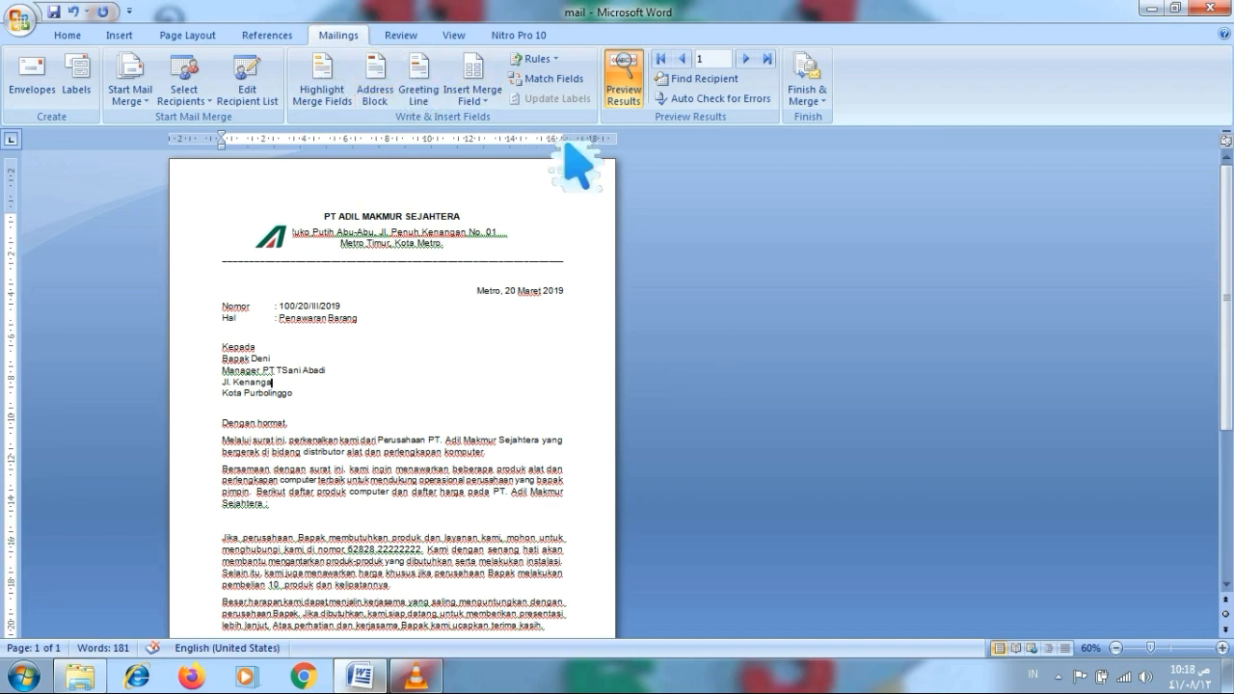
Check the merge for errors by completing it with a pause at each error, and look through the merged letters.
click(732, 130)
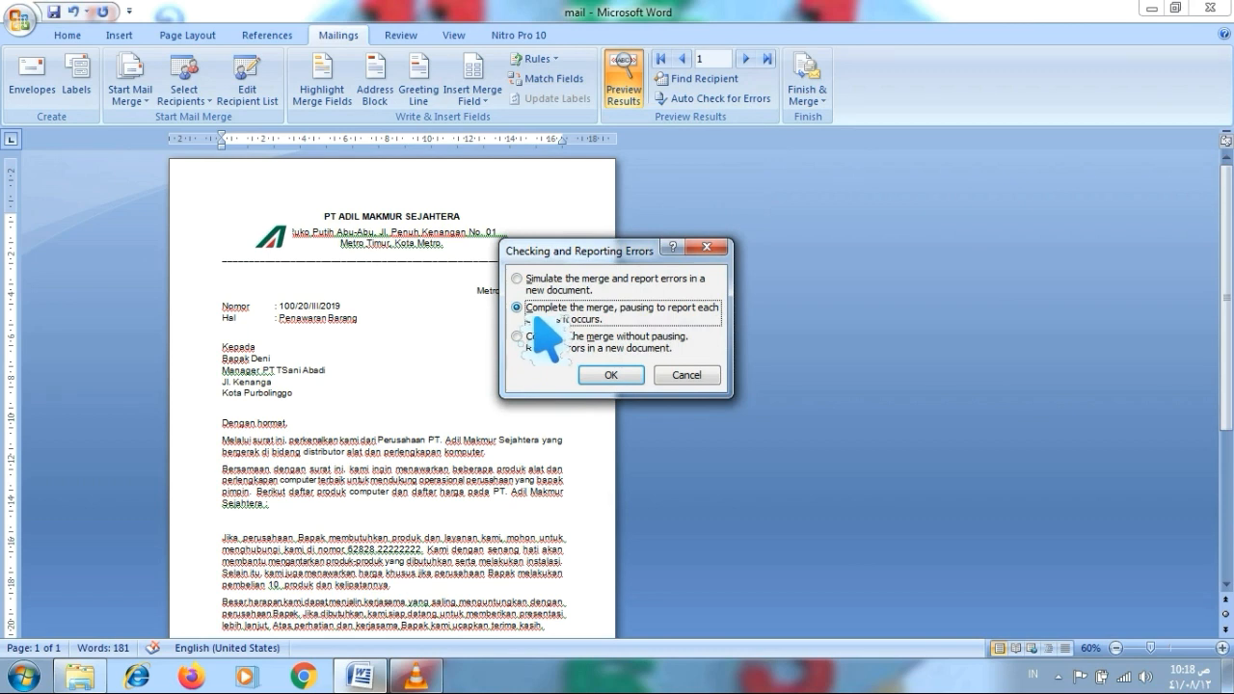
click(611, 375)
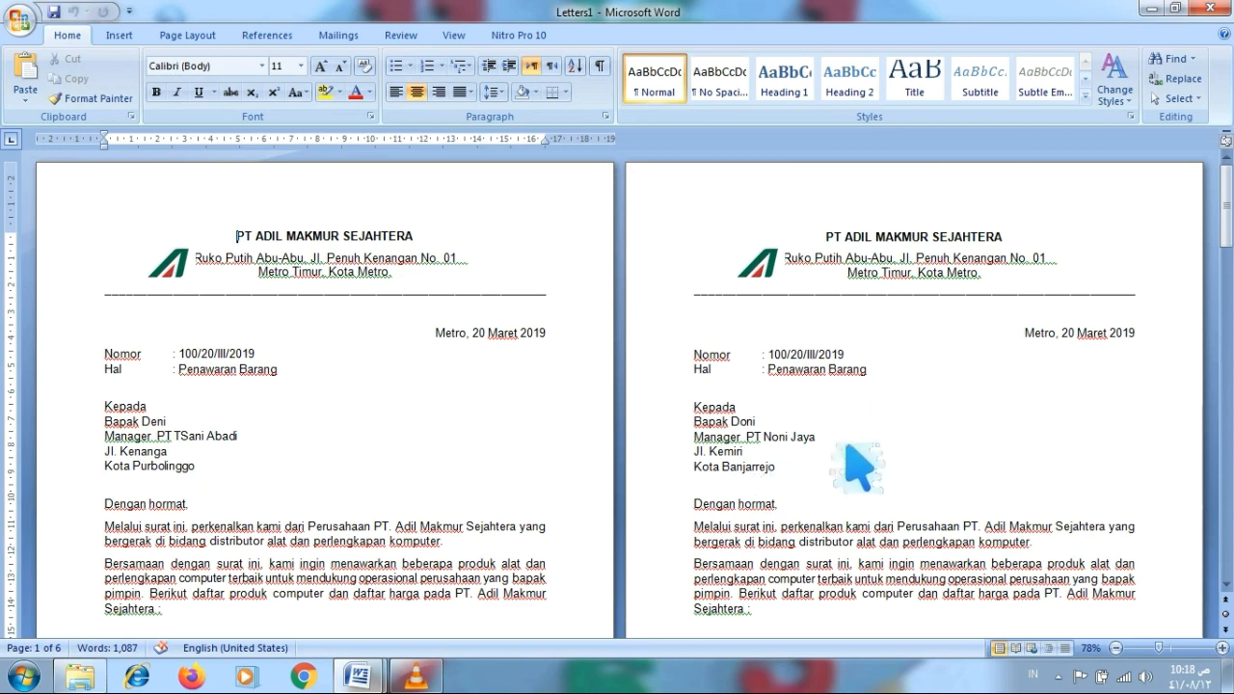
drag(1232, 240, 1232, 306)
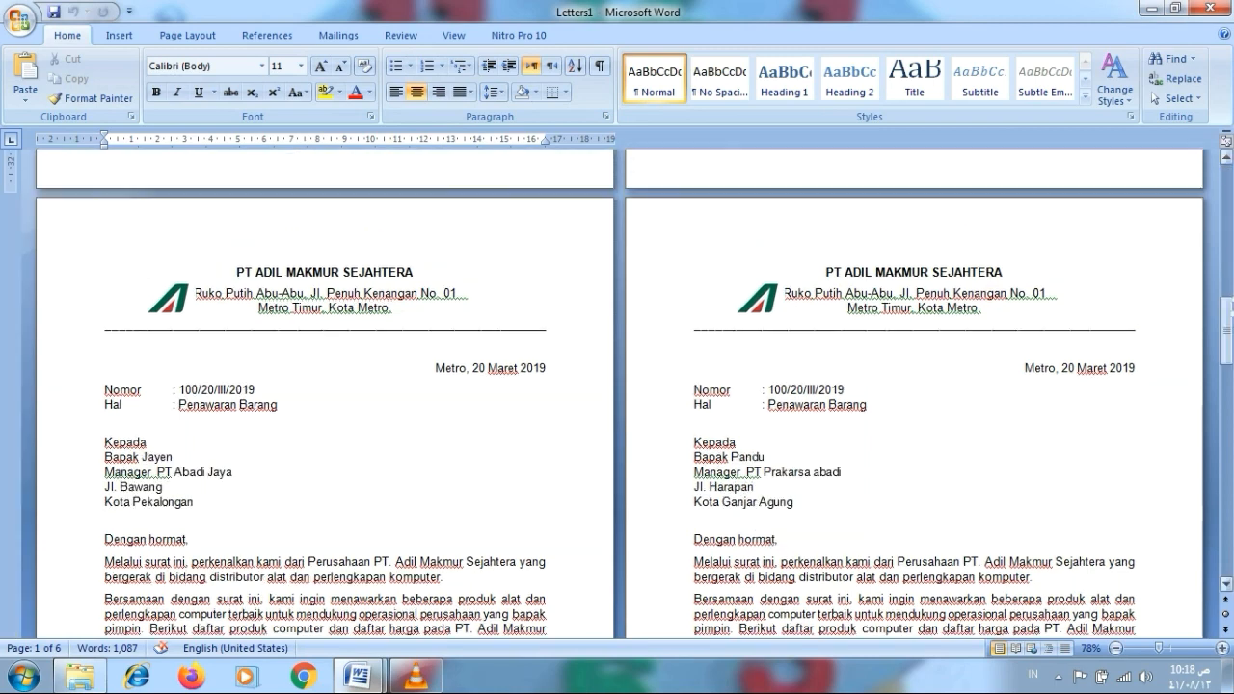
Examine the recipient details and page layout of every merged letter, ending with a multi-page overview at 38% zoom.
click(1226, 318)
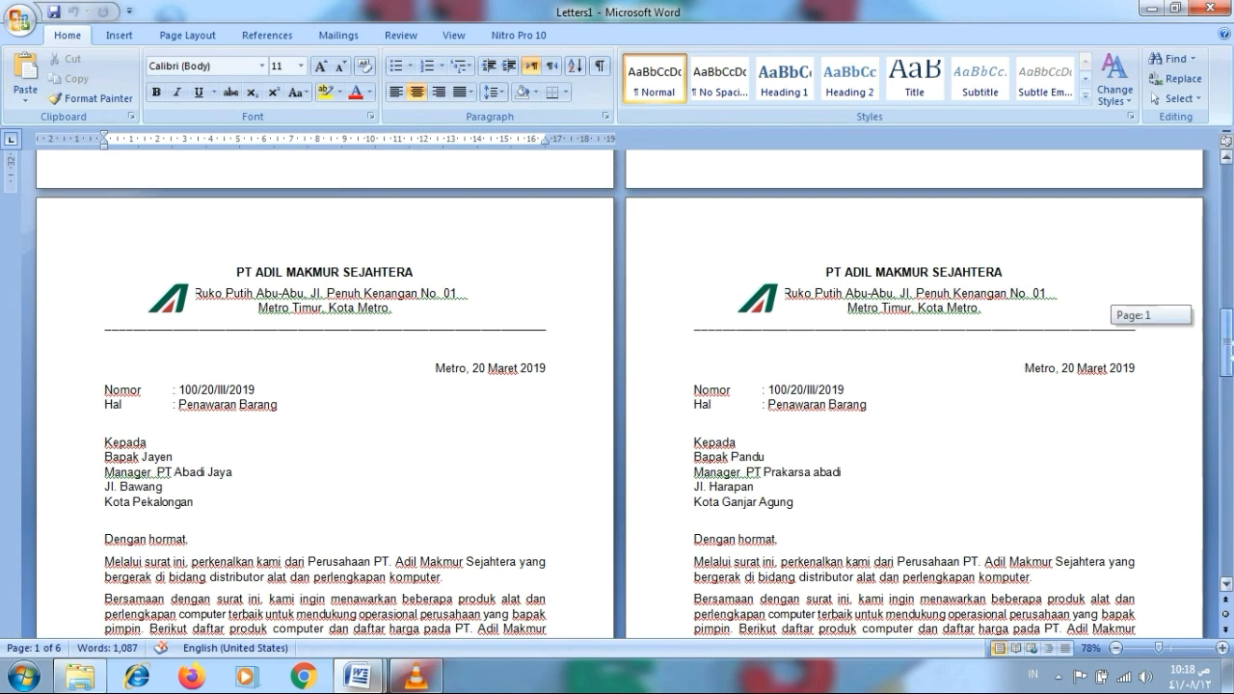
drag(1232, 349, 1231, 361)
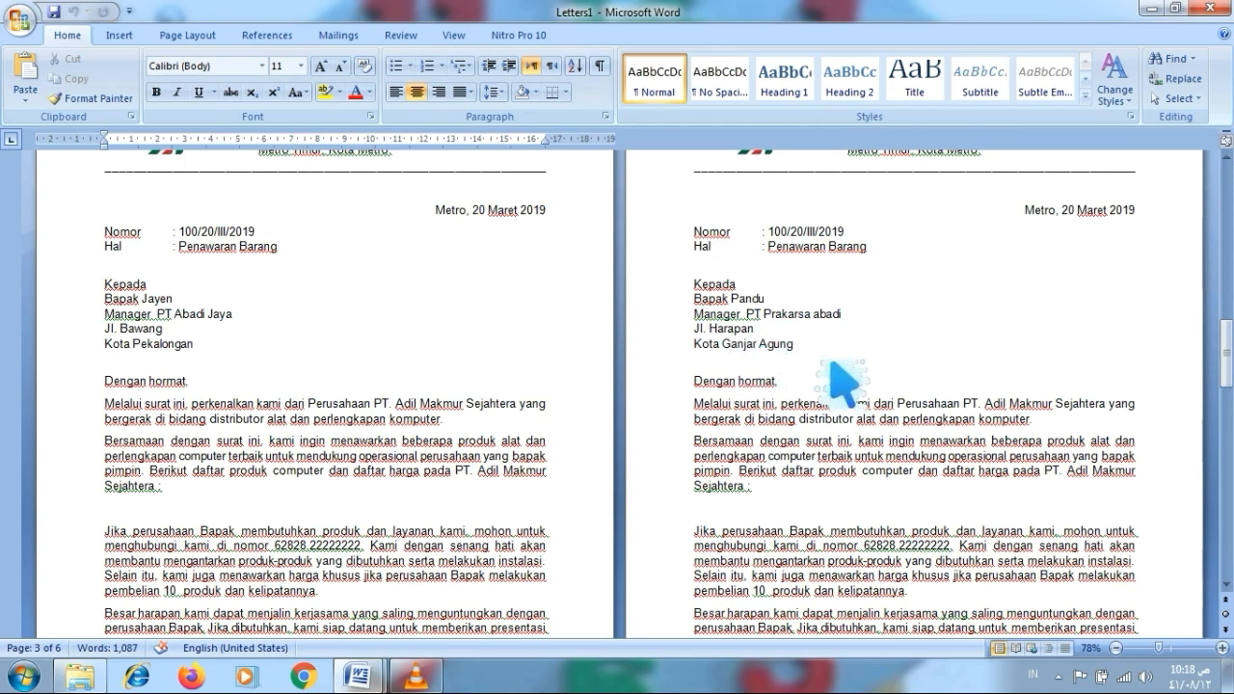
drag(1227, 352, 1227, 540)
mouse_move(1174, 654)
mouse_down()
mouse_move(1155, 649)
mouse_move(1168, 651)
mouse_up()
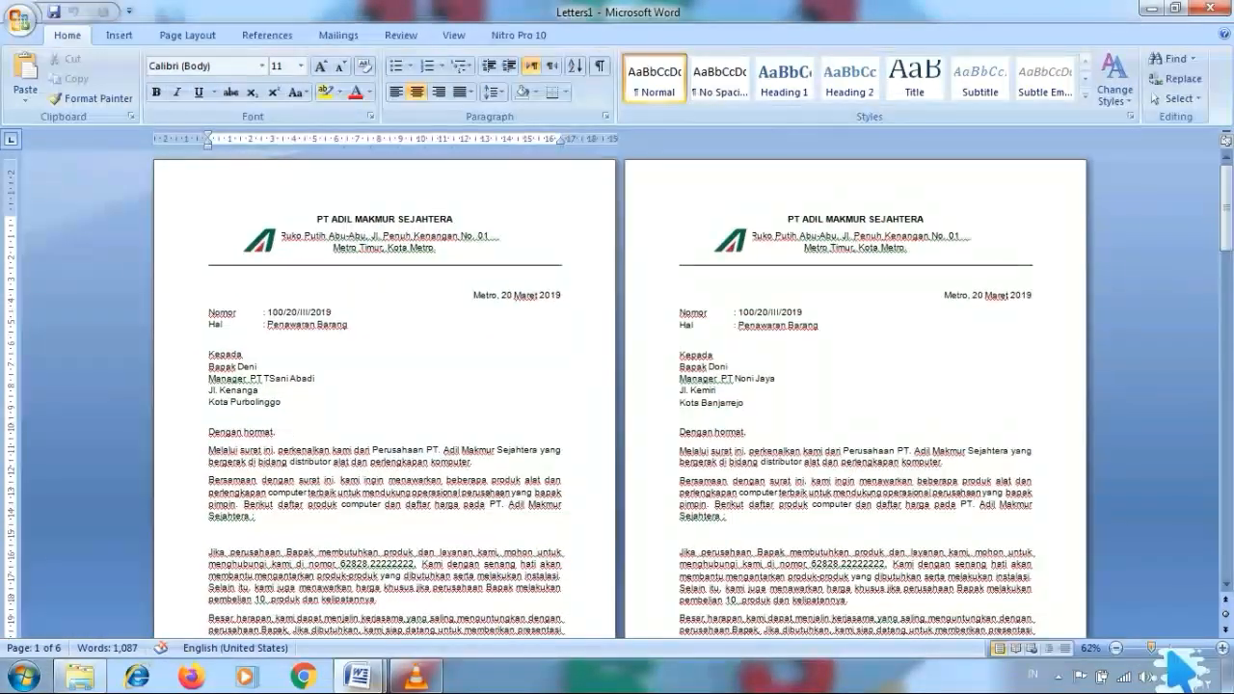
drag(1231, 229, 1229, 329)
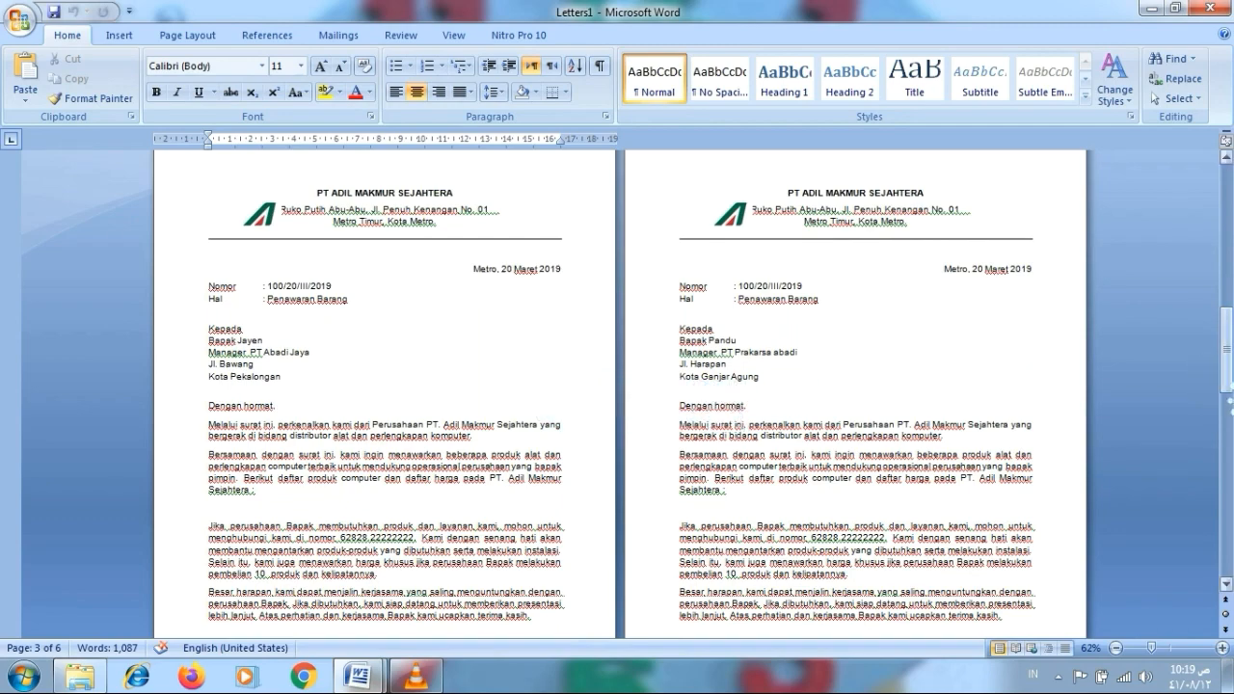
drag(1152, 649, 1142, 648)
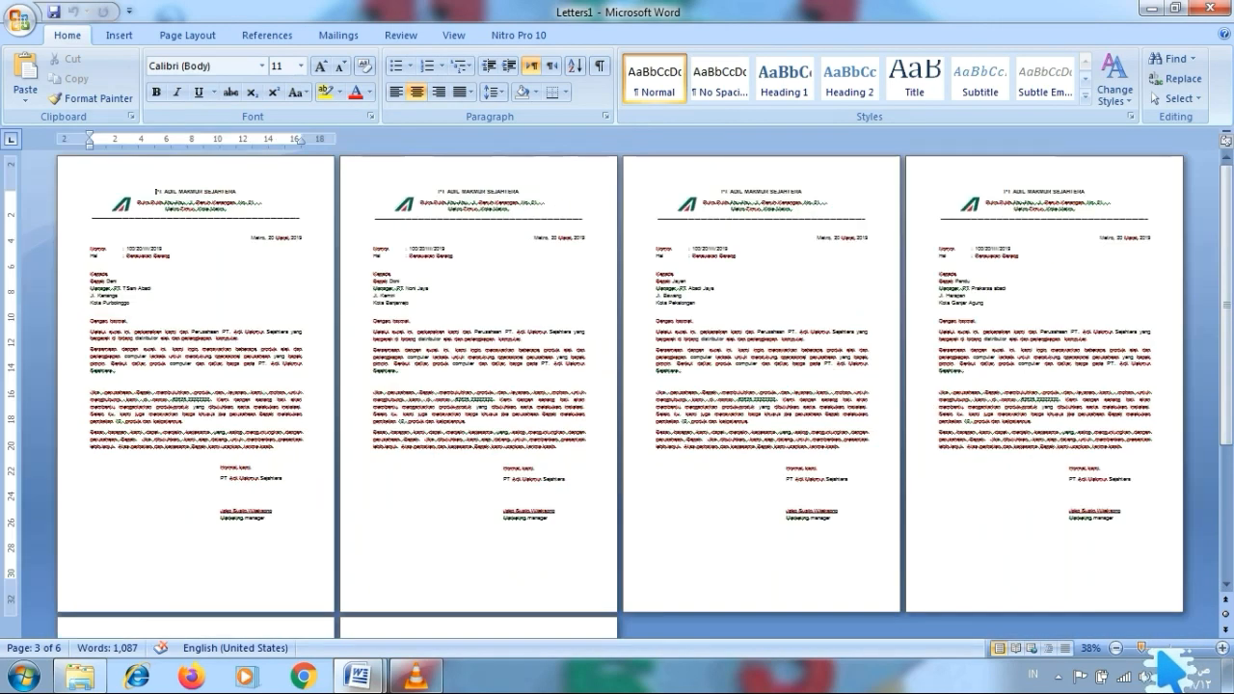
click(1227, 349)
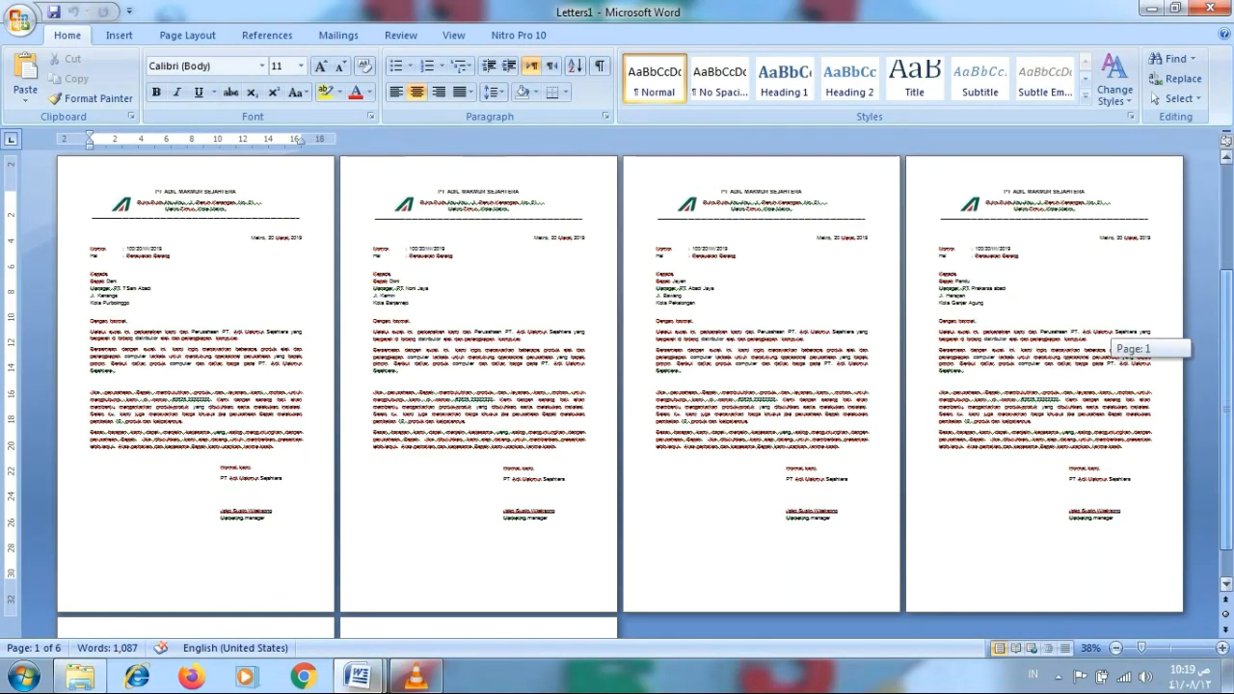
scroll(1232, 506, down, 5)
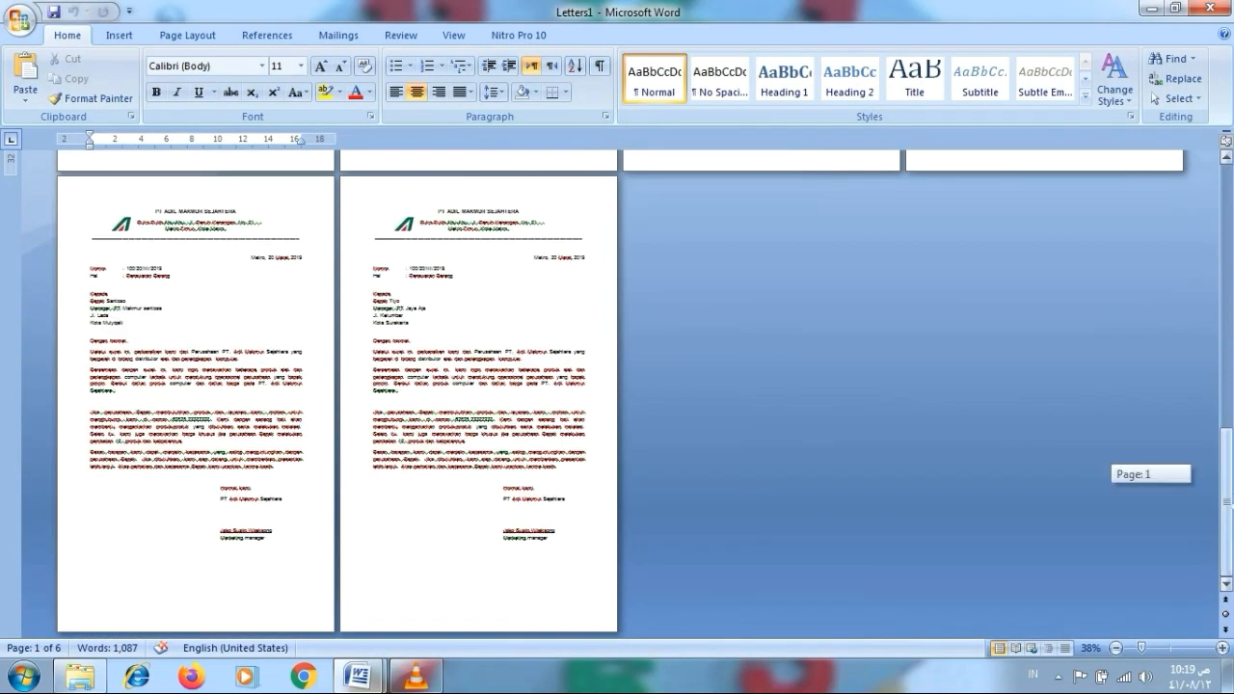
drag(1231, 507, 1231, 333)
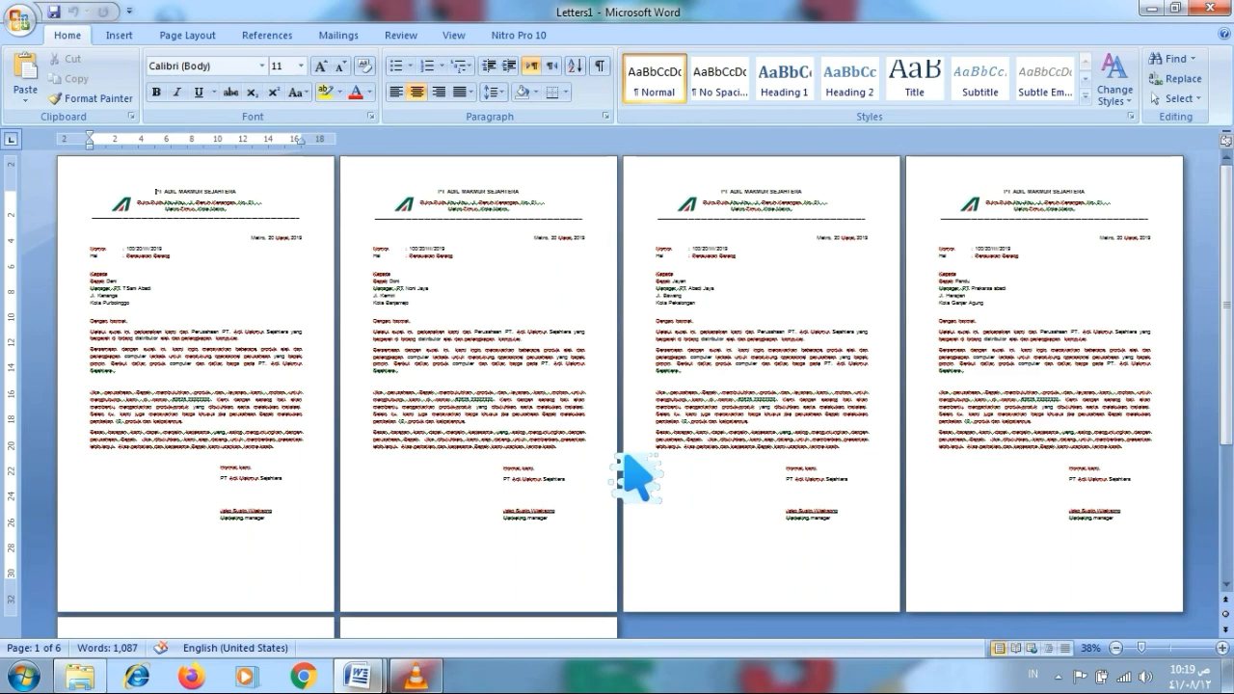